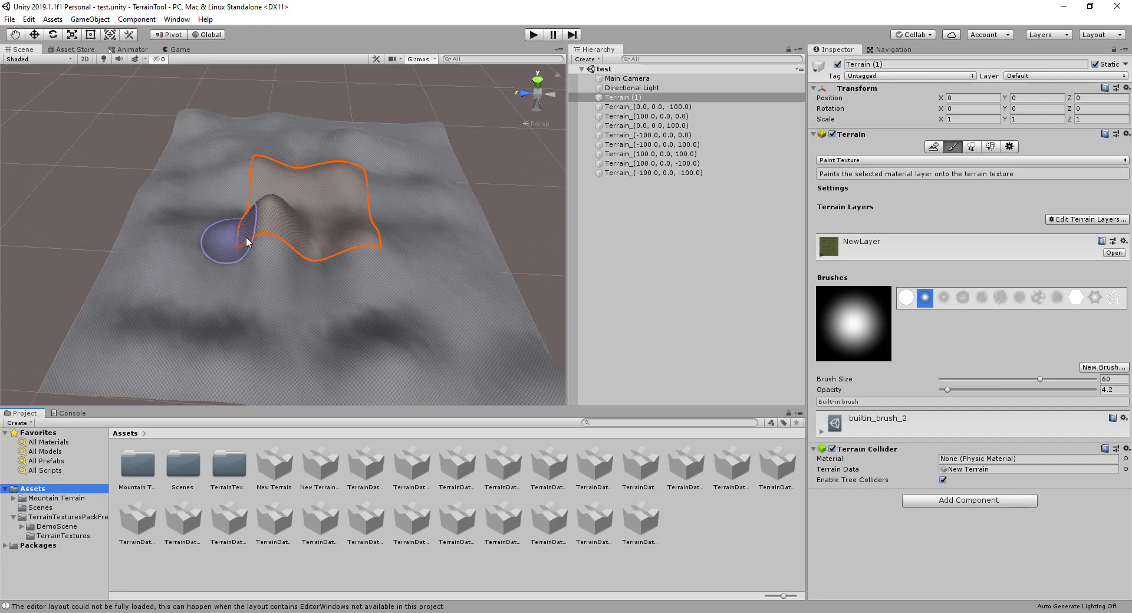
Orbit around the terrain hills and import the Boden, Gras1 and Gras2 textures into Assets.
mouse_move(381, 330)
alt+mouse_down()
mouse_move(374, 291)
mouse_move(406, 298)
mouse_move(380, 309)
mouse_move(393, 324)
mouse_move(380, 298)
alt+mouse_up()
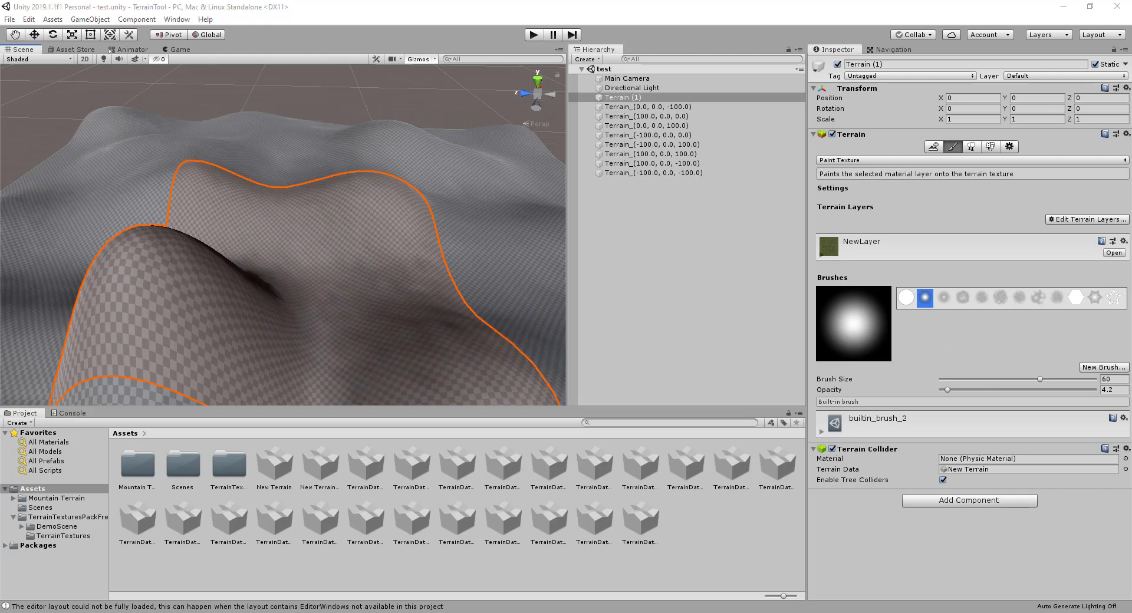
drag(792, 465, 702, 520)
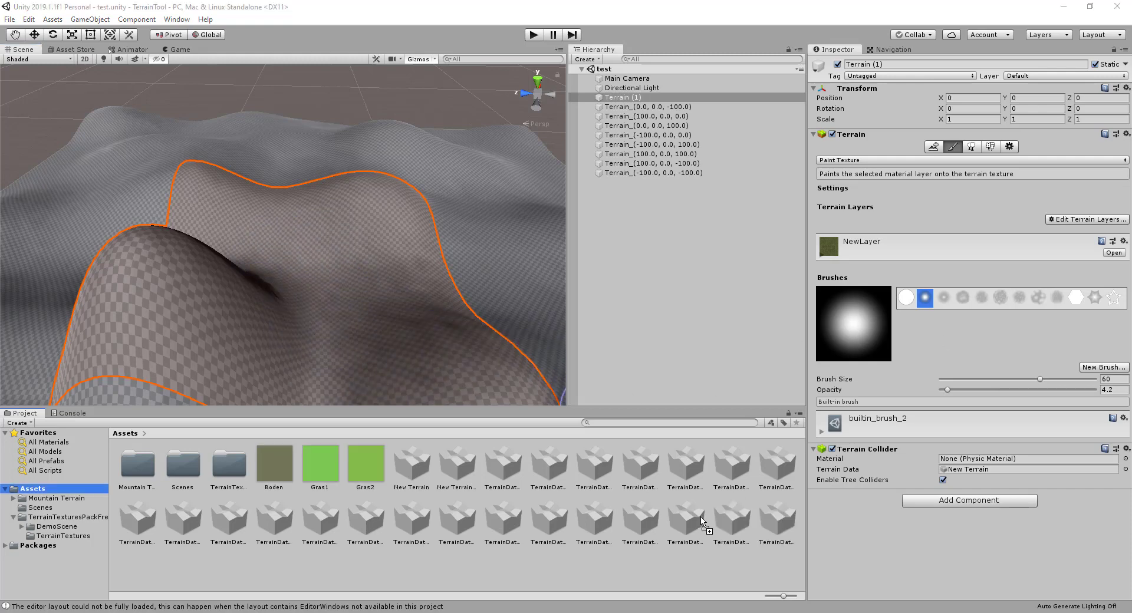
Preview the imported Gras1 and Gras2 textures, then paint the current layer onto Terrain (1)'s hillside.
click(311, 471)
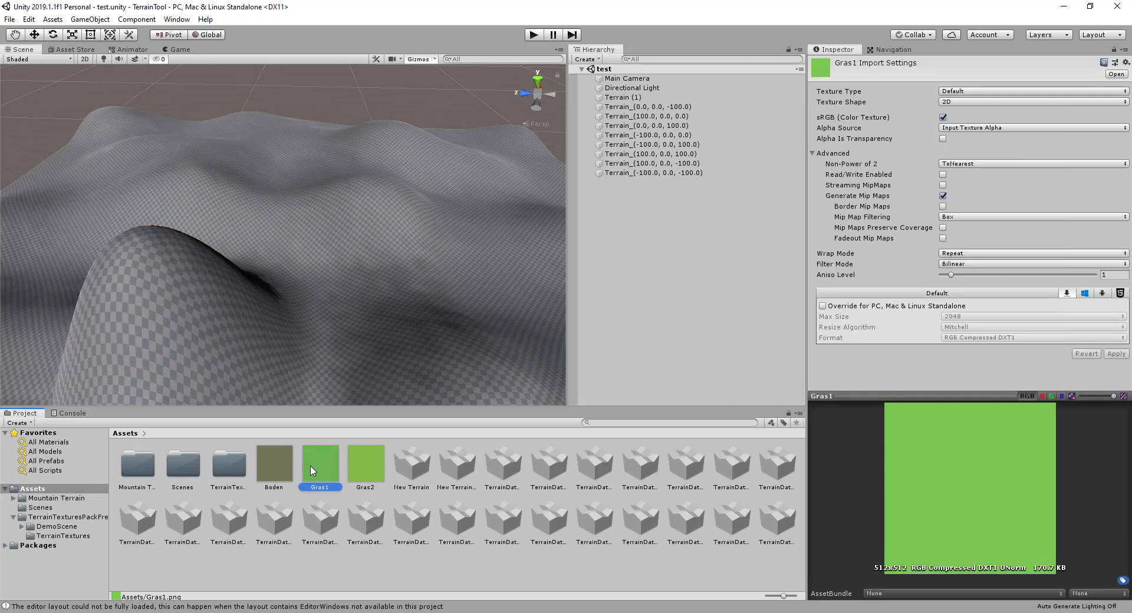
click(271, 466)
click(317, 466)
click(355, 469)
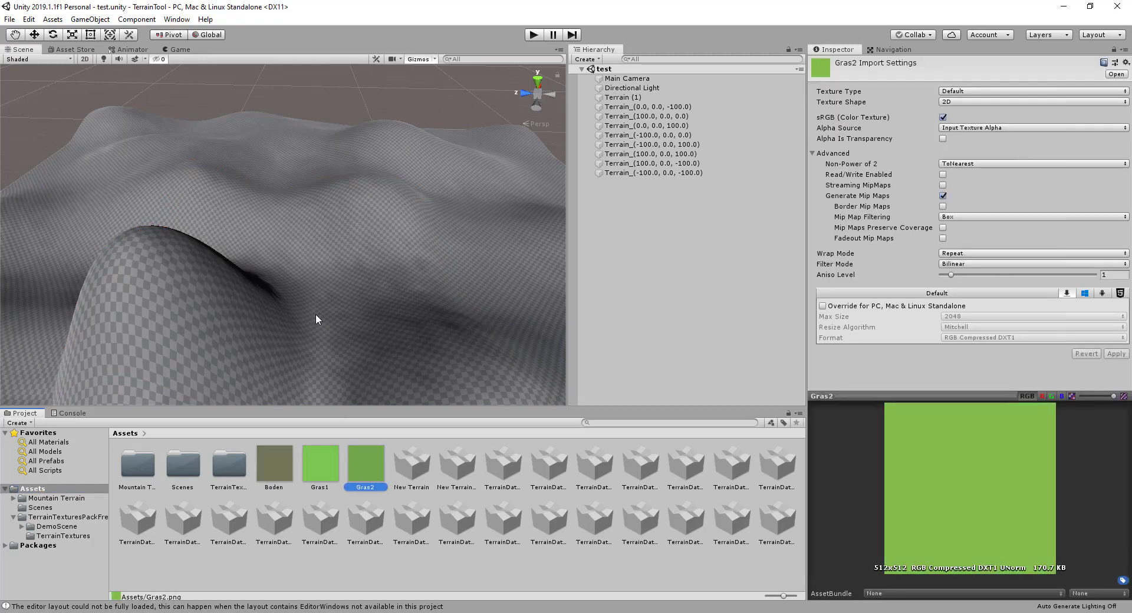
click(316, 314)
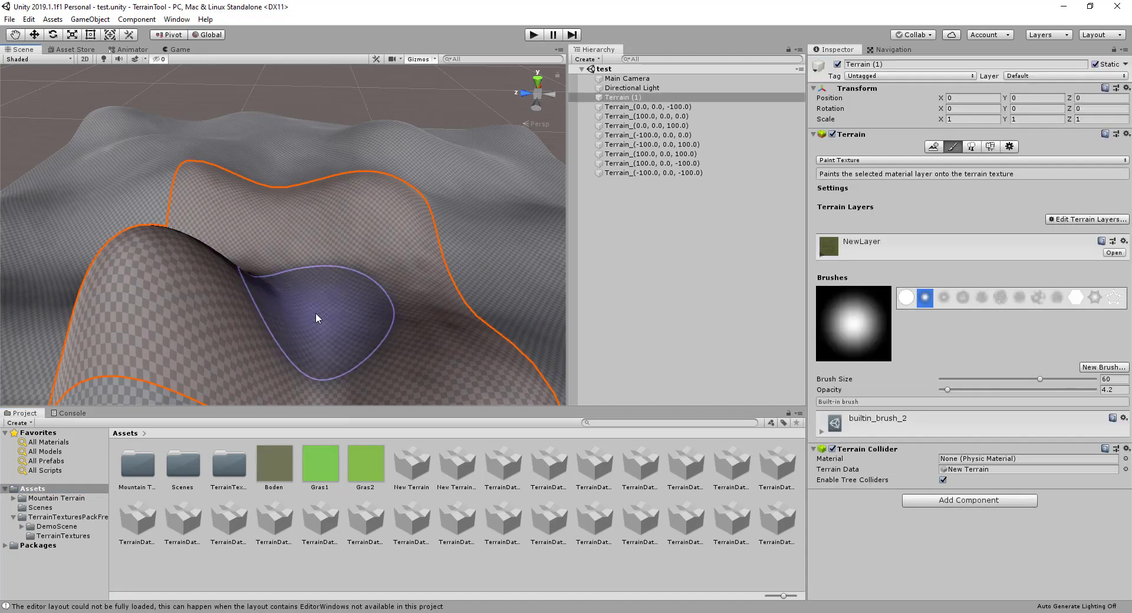
drag(236, 264, 380, 342)
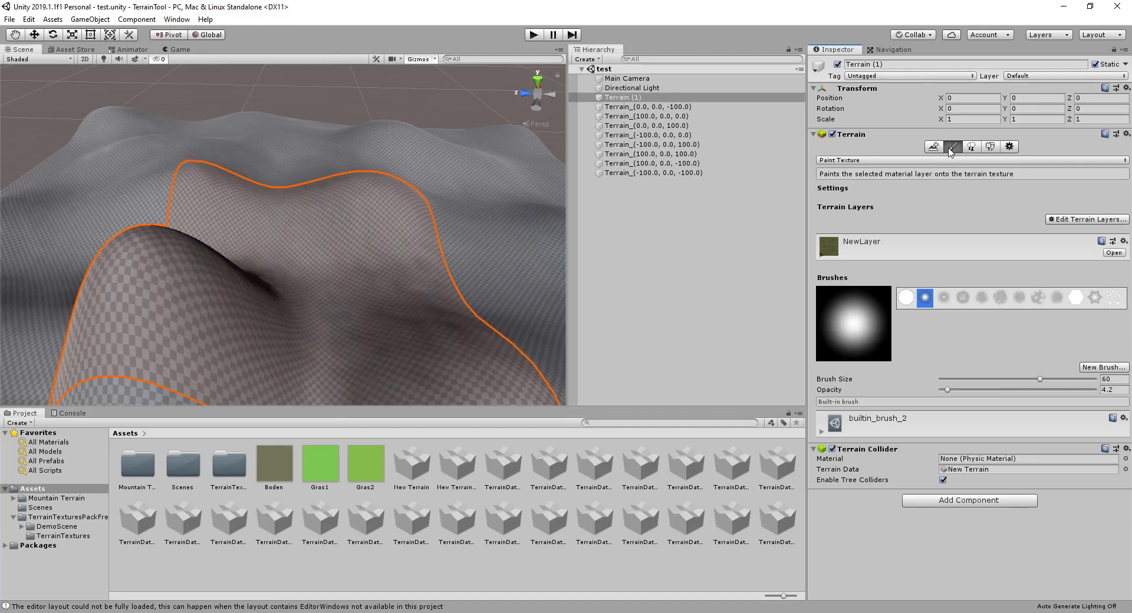
Keep Paint Texture, reset NewLayer via its gear, and choose Edit Terrain Layers > Create Layer.
click(906, 160)
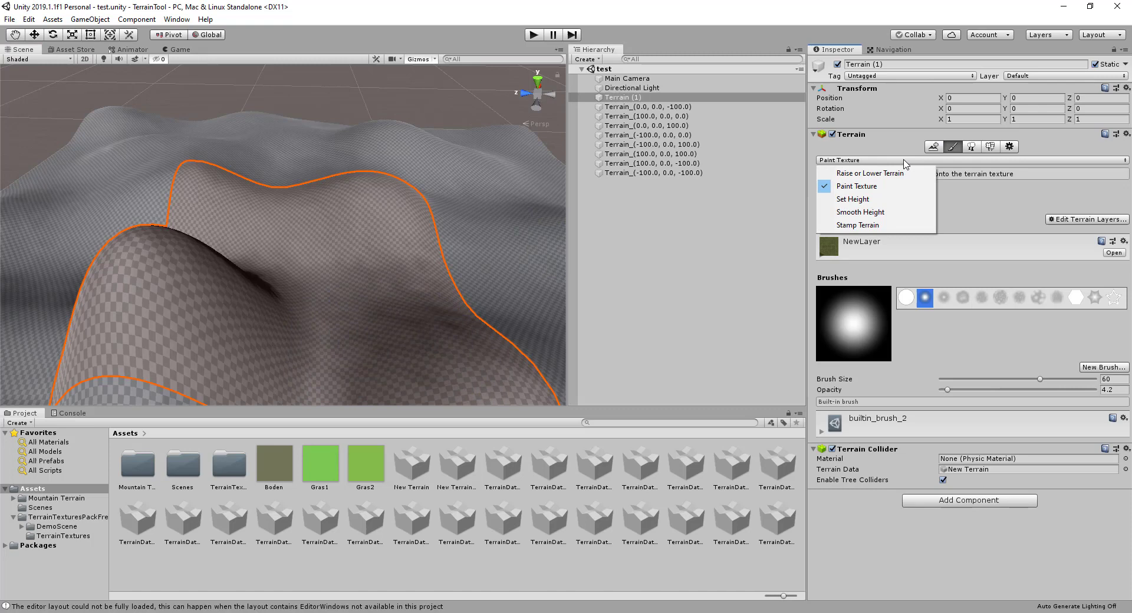
click(870, 186)
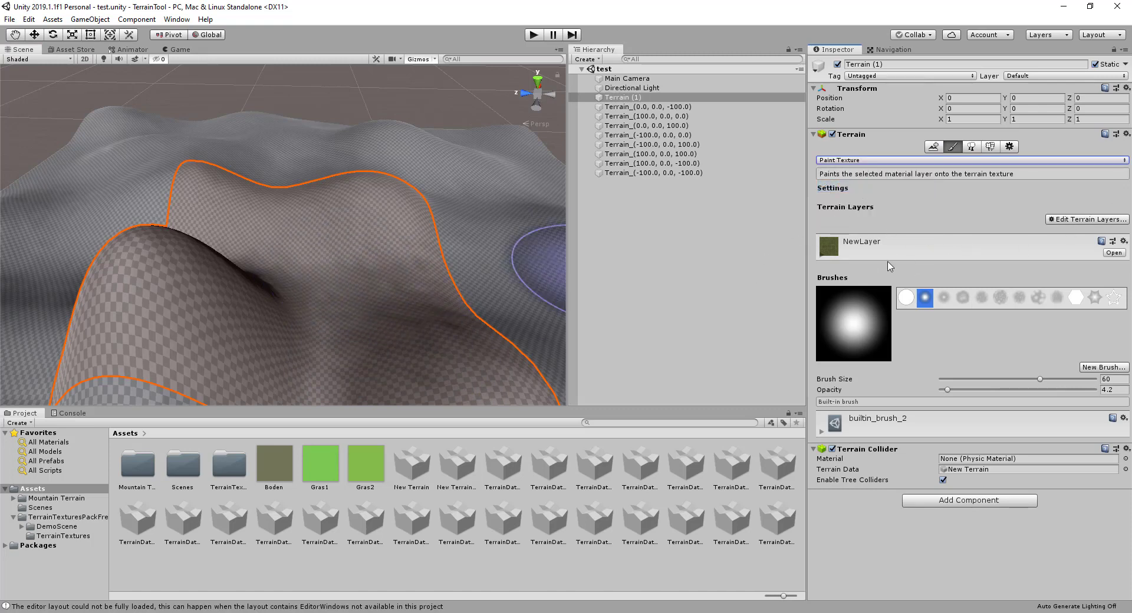
click(1124, 242)
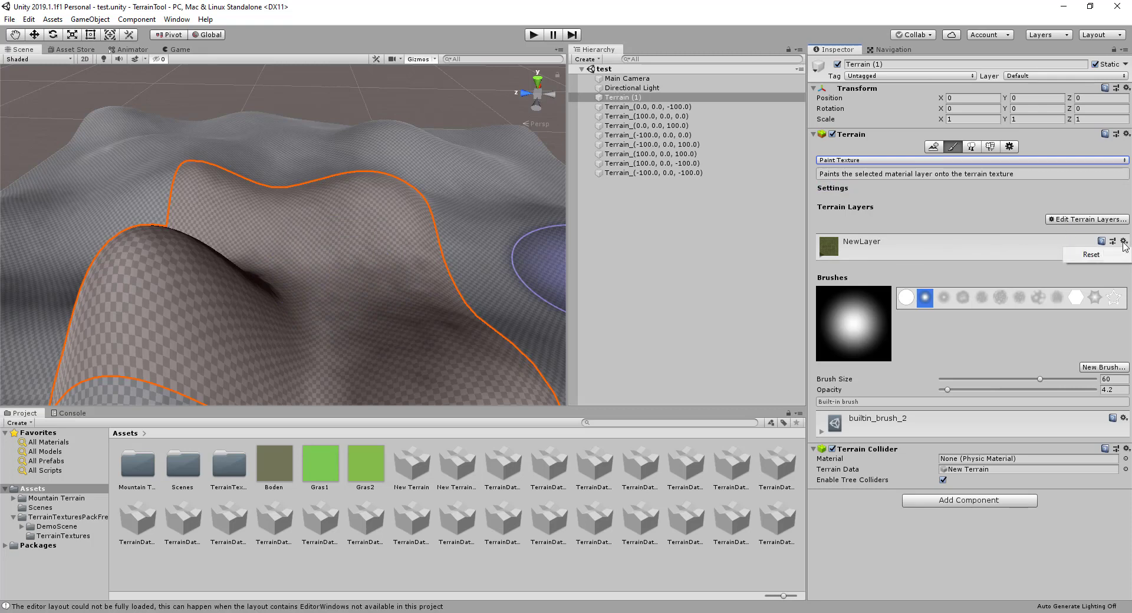
click(1083, 254)
click(1055, 218)
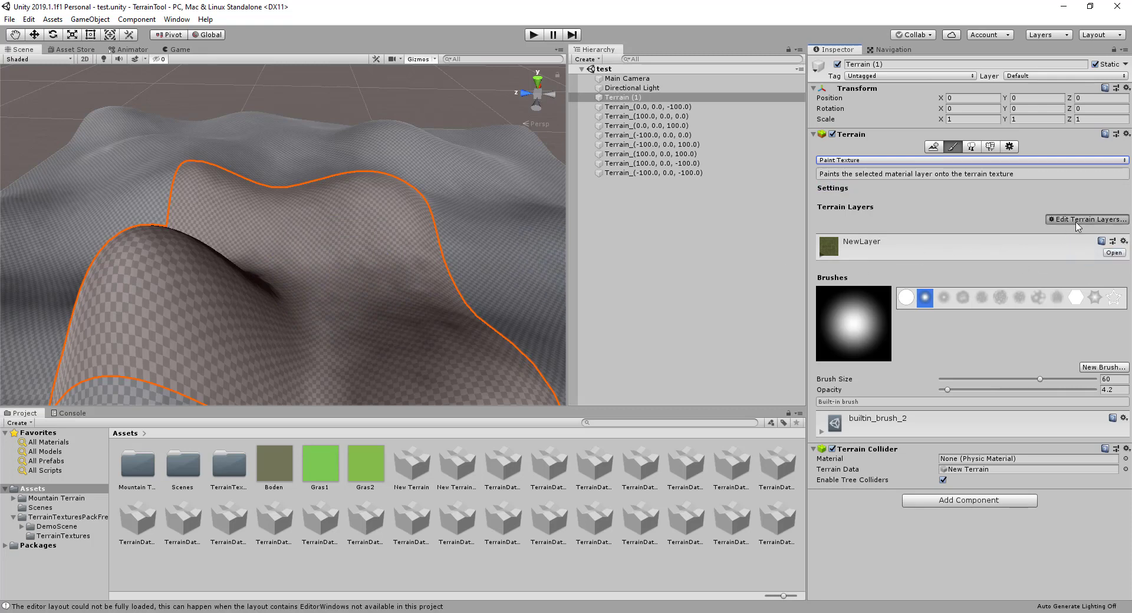
click(1077, 224)
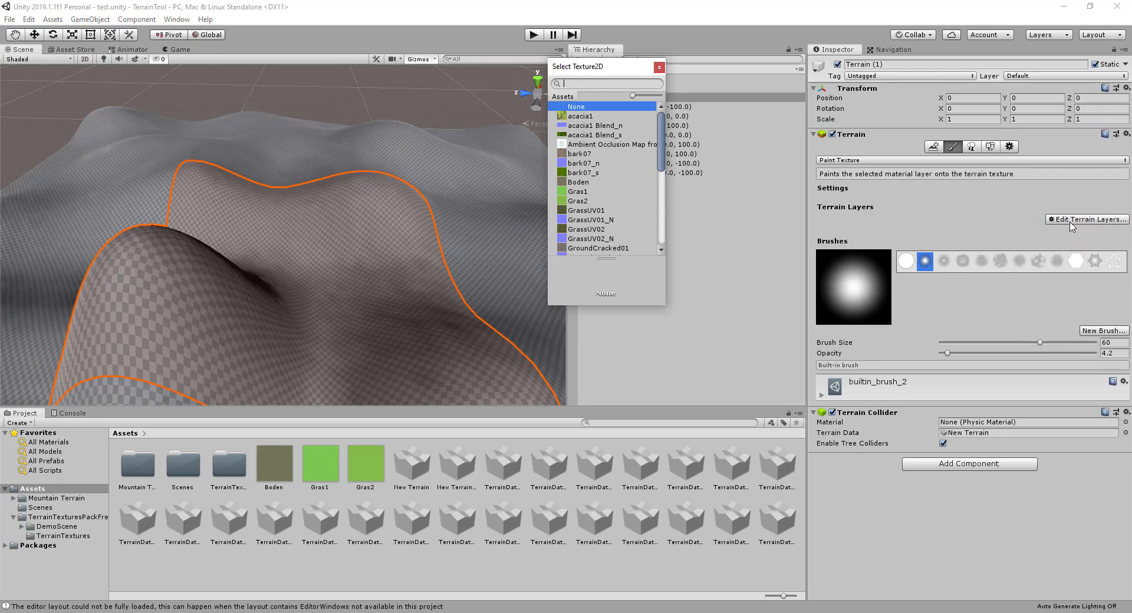
Pick Gras1 as the new terrain layer and orbit to inspect the green hills.
click(586, 195)
double_click(586, 197)
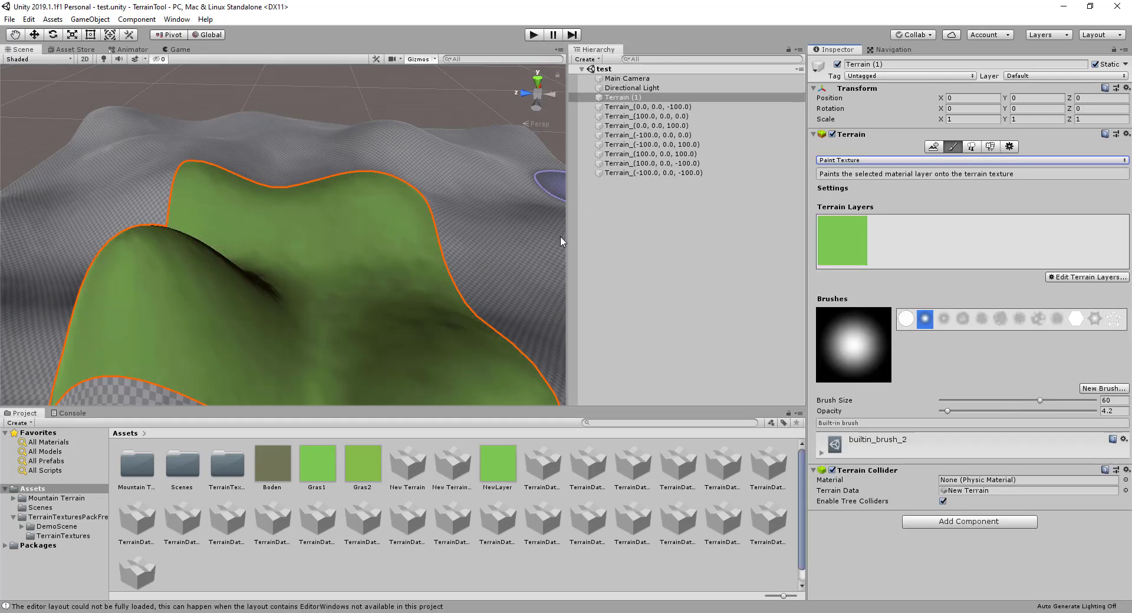
mouse_move(562, 241)
alt+mouse_down()
mouse_move(253, 252)
mouse_move(366, 295)
mouse_move(382, 255)
mouse_move(526, 444)
alt+mouse_up()
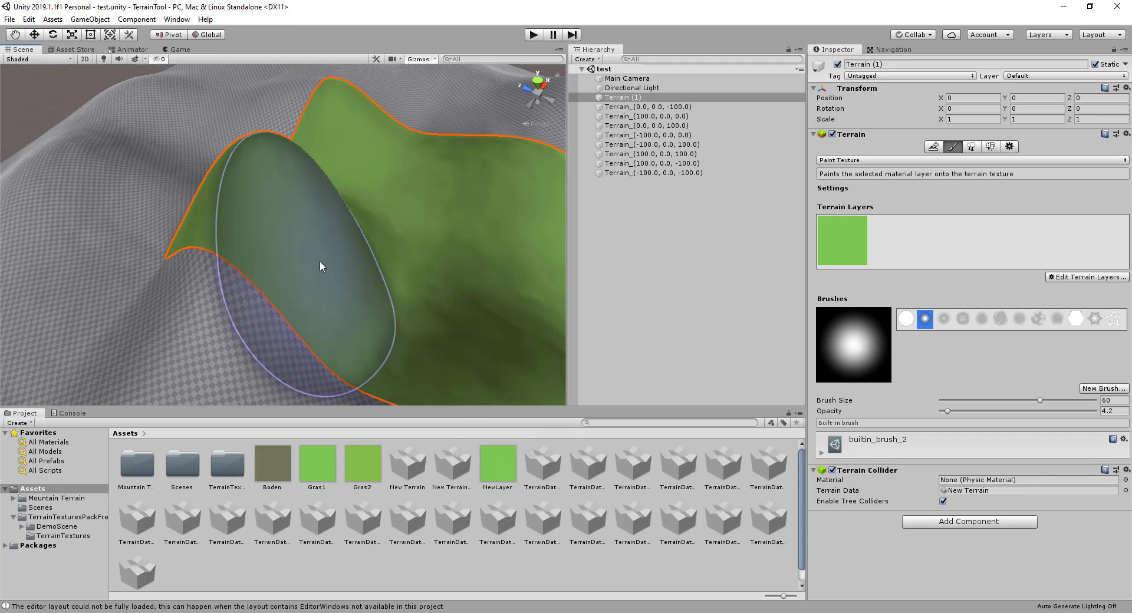
mouse_move(383, 354)
alt+mouse_down()
mouse_move(372, 297)
mouse_move(430, 303)
mouse_move(480, 253)
mouse_move(542, 258)
mouse_move(470, 288)
mouse_move(397, 267)
alt+mouse_up()
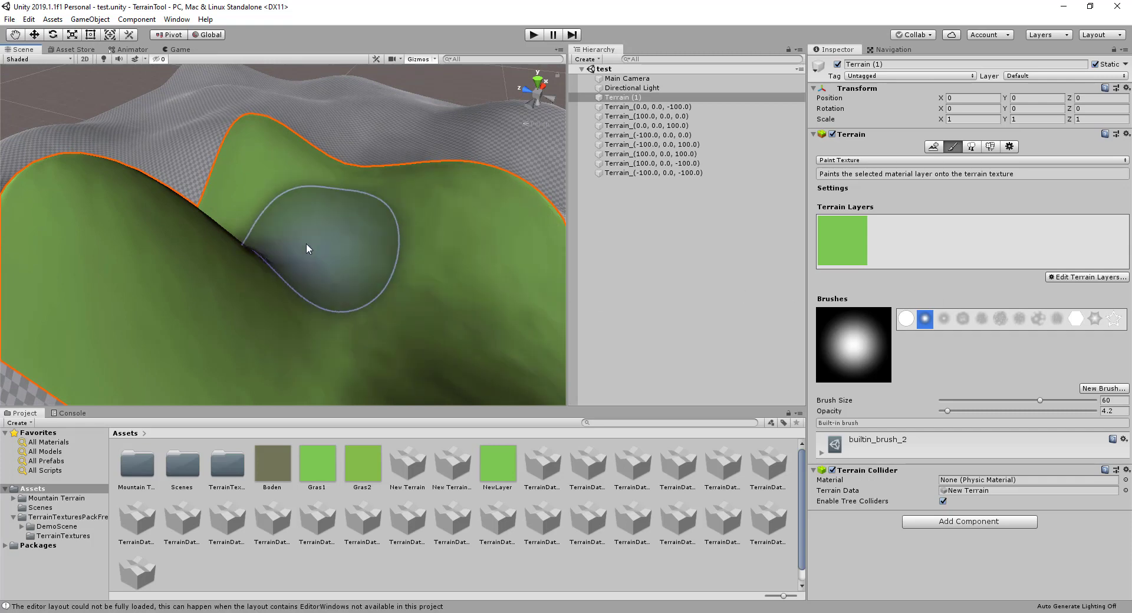
Create a second terrain layer from the Gras2 texture.
click(1083, 280)
click(1080, 282)
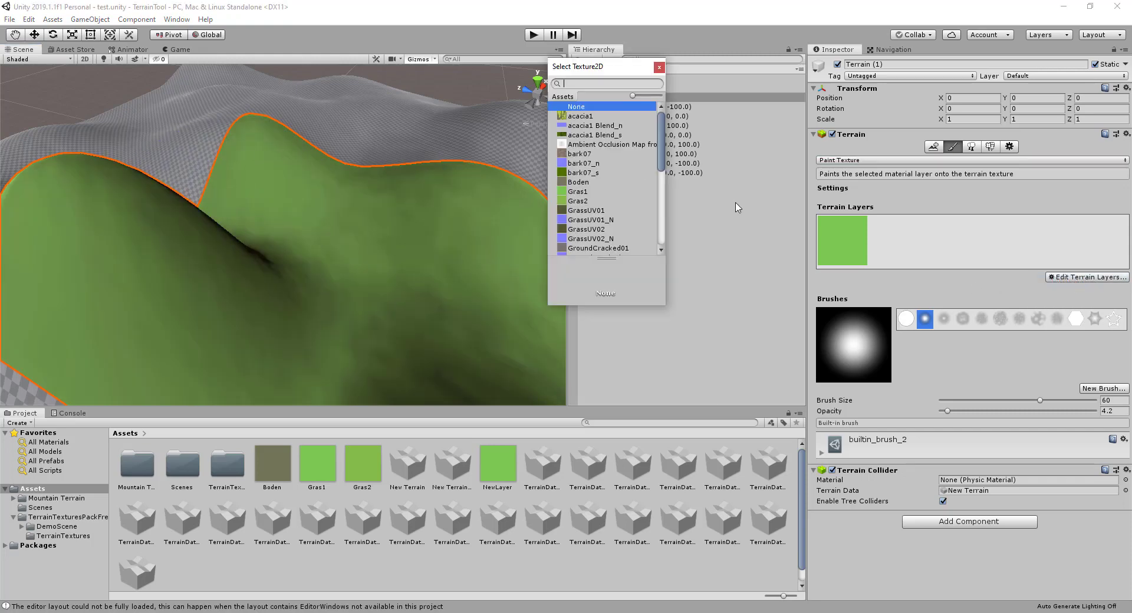
click(574, 202)
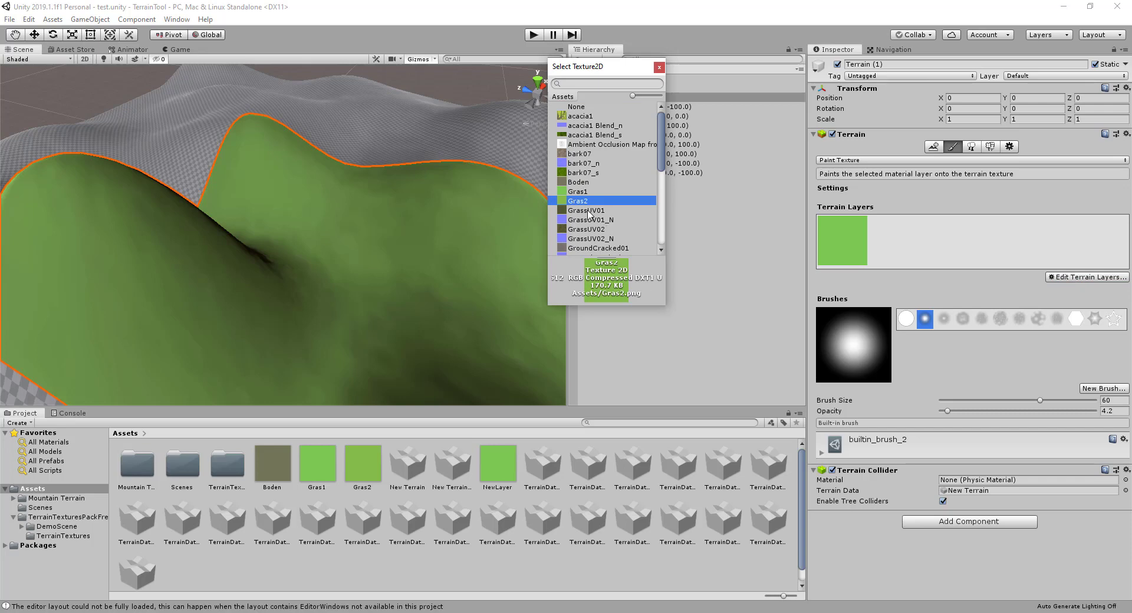
double_click(587, 204)
Select the Gras2 layer and set the painting opacity to 34.5.
click(900, 254)
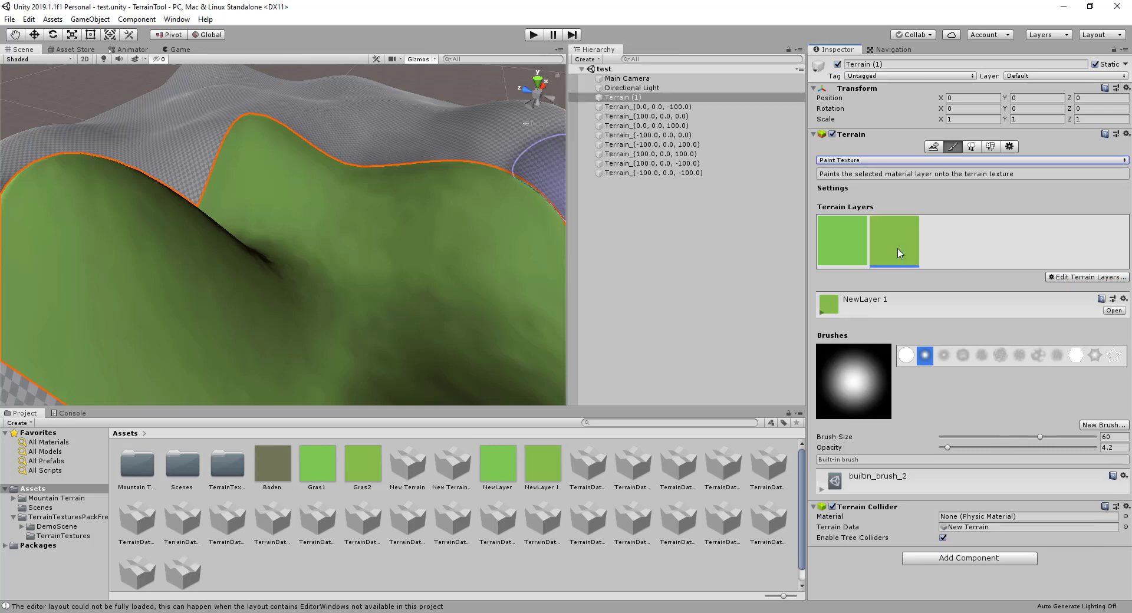
click(995, 448)
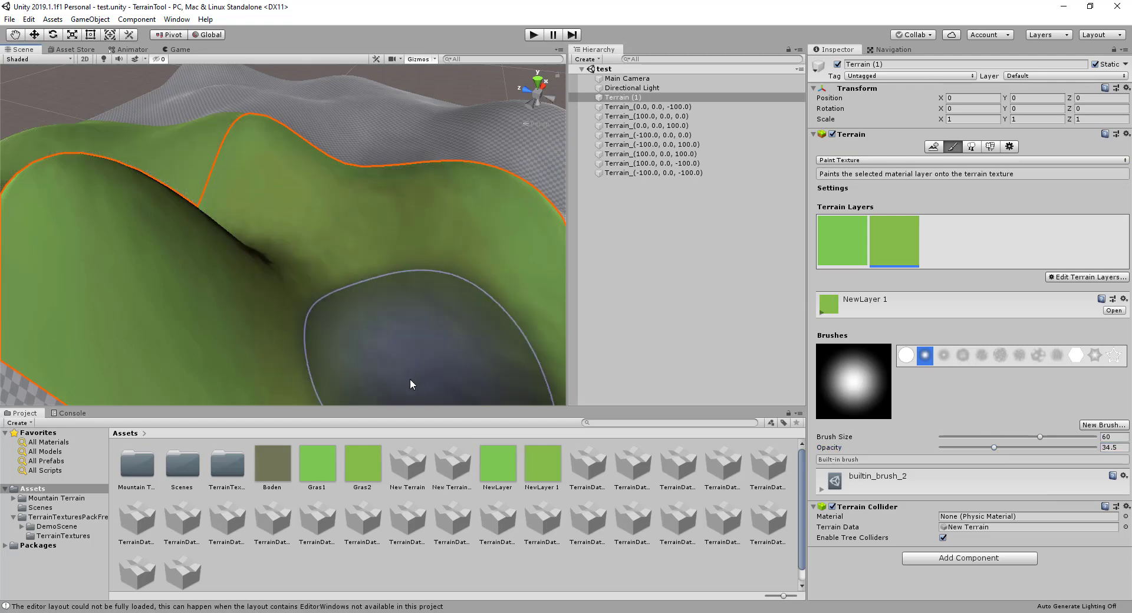
scroll(361, 281, up, 3)
mouse_move(362, 280)
alt+mouse_down()
mouse_move(249, 293)
mouse_move(412, 279)
mouse_move(478, 232)
alt+mouse_up()
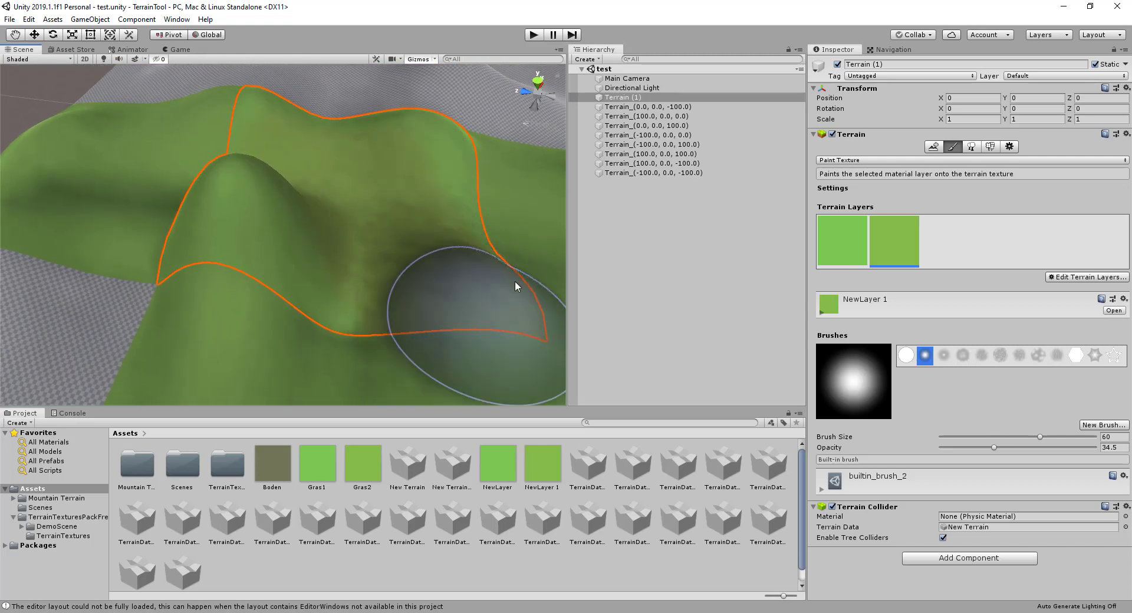
click(515, 324)
scroll(515, 325, up, 5)
Select the neighbouring Terrain_(-100.0, 0.0, 0.0) tile and check its grass layers.
alt+drag(505, 323, 563, 319)
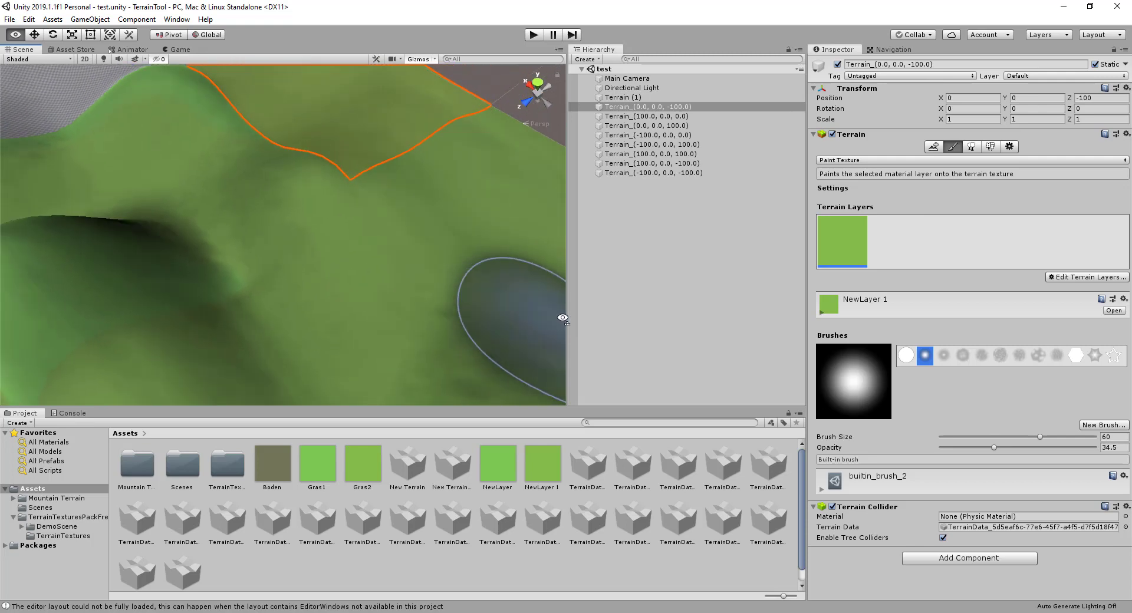
click(394, 181)
mouse_move(397, 182)
alt+mouse_down()
mouse_move(423, 293)
mouse_move(354, 270)
alt+mouse_up()
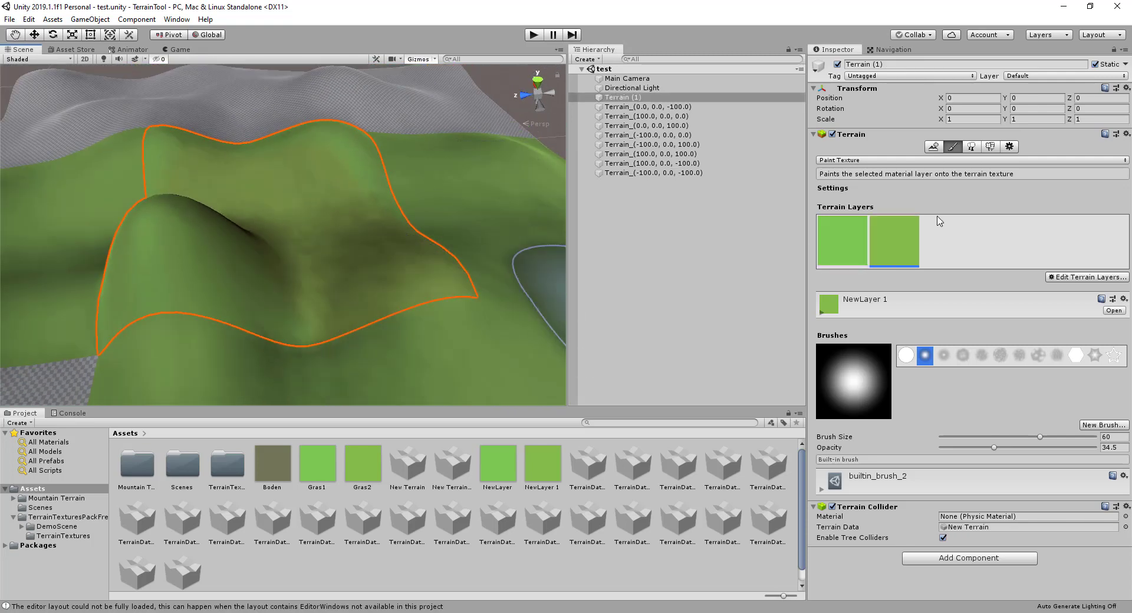
click(531, 331)
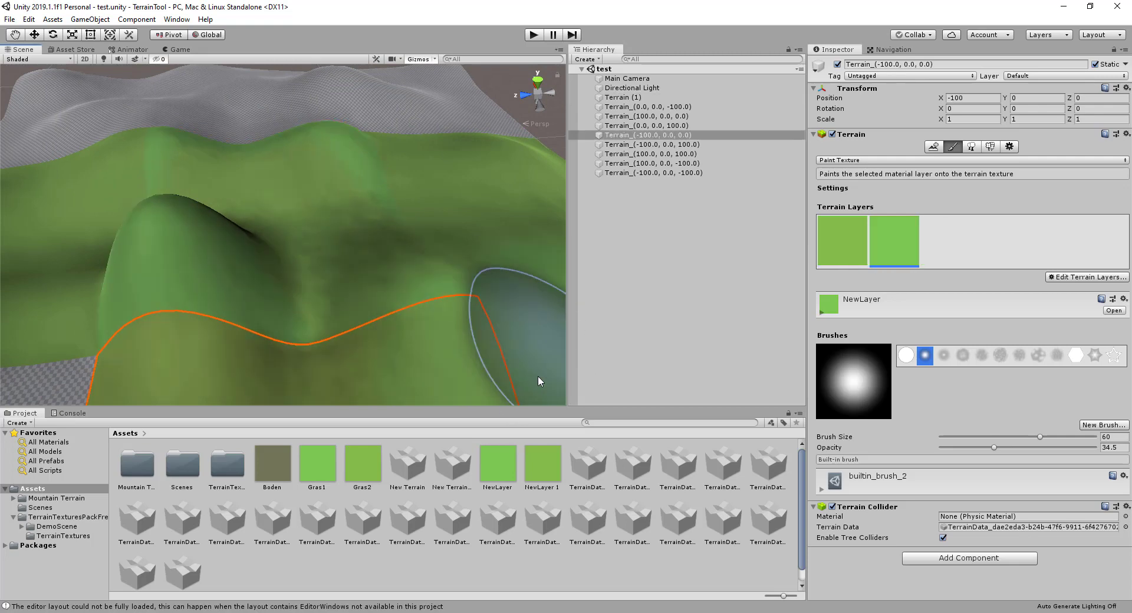
alt+drag(555, 289, 430, 145)
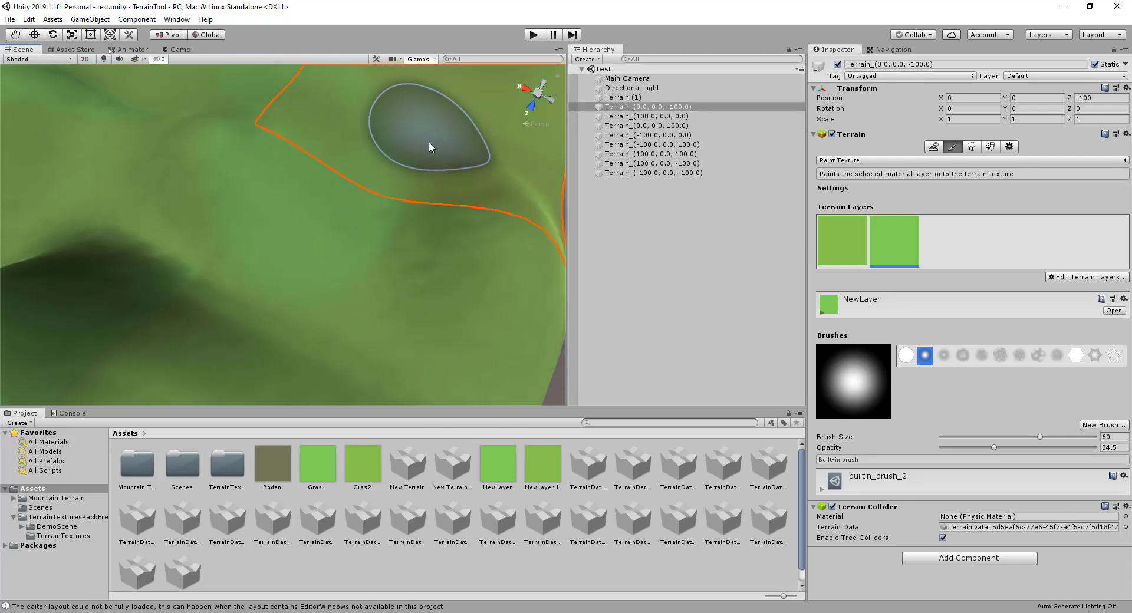
click(421, 152)
click(440, 199)
Orbit around the hills, switching between Terrain (1) and the neighbouring tile to compare.
alt+drag(440, 199, 210, 175)
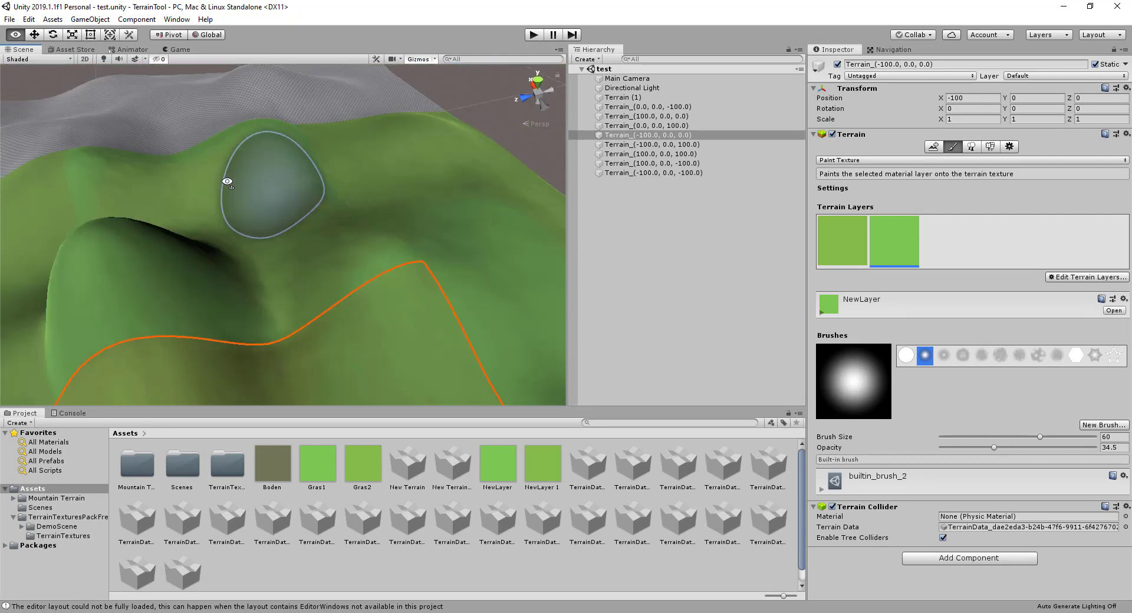
alt+drag(210, 175, 252, 185)
click(375, 174)
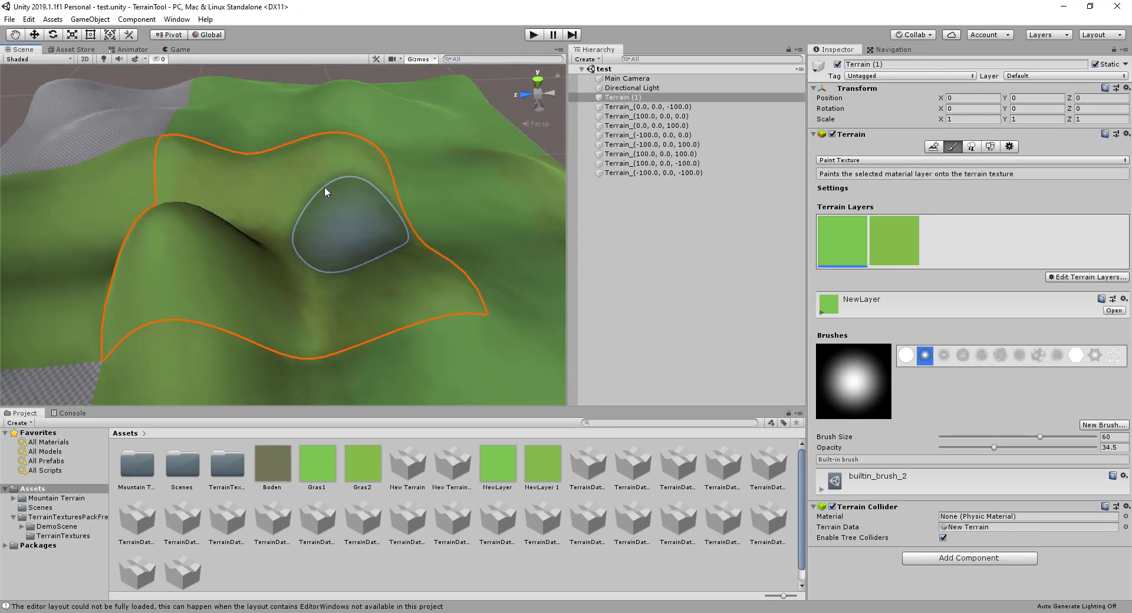
mouse_move(378, 181)
alt+mouse_down()
mouse_move(485, 278)
mouse_move(240, 269)
alt+mouse_up()
click(485, 278)
click(318, 248)
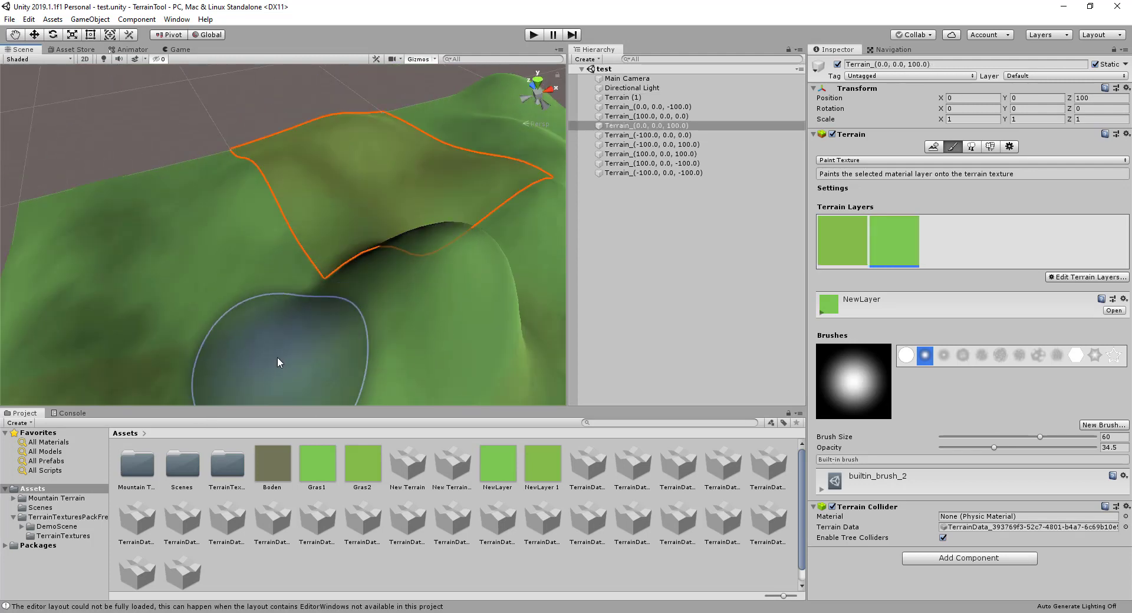
mouse_move(332, 233)
alt+mouse_down()
mouse_move(543, 253)
mouse_move(449, 333)
mouse_move(526, 321)
mouse_move(468, 324)
alt+mouse_up()
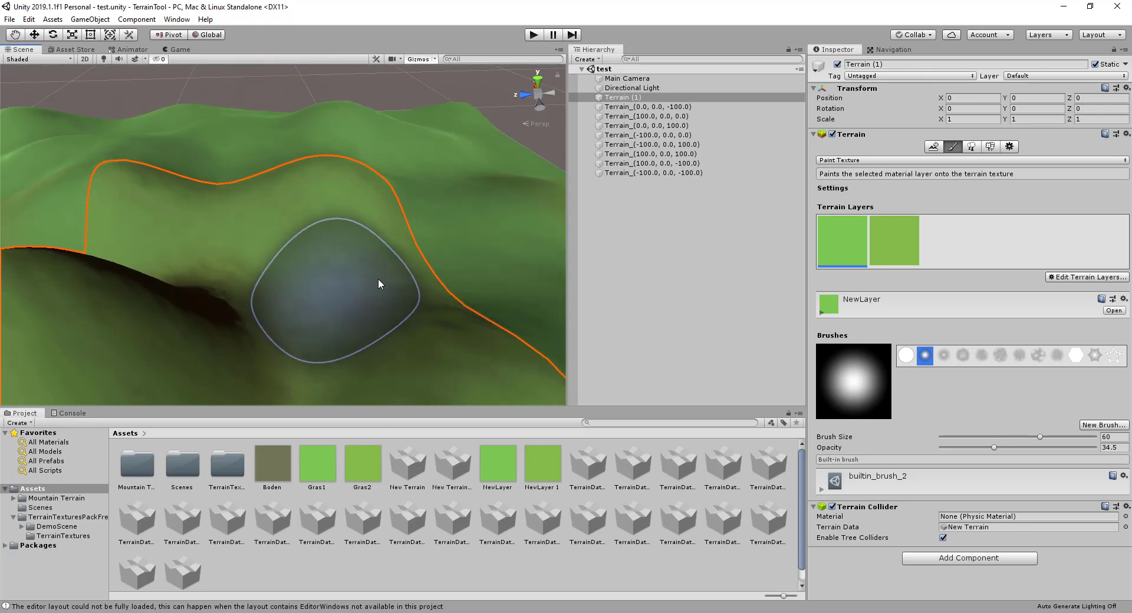
Add a Boden terrain layer and paint brown dirt patches onto the hill.
click(1087, 277)
click(1067, 282)
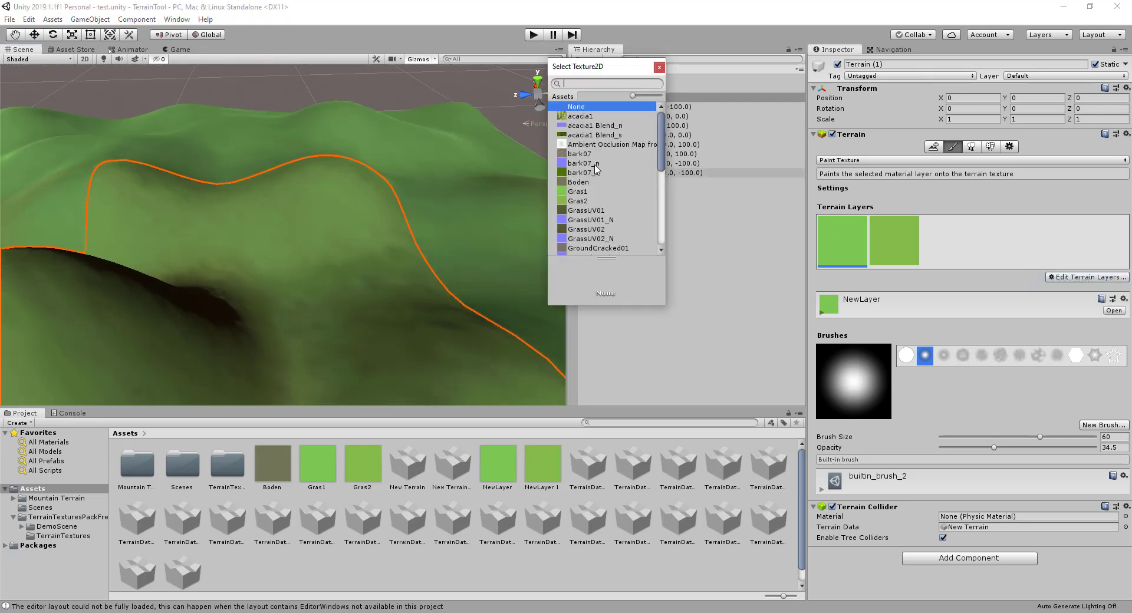
double_click(588, 184)
click(946, 241)
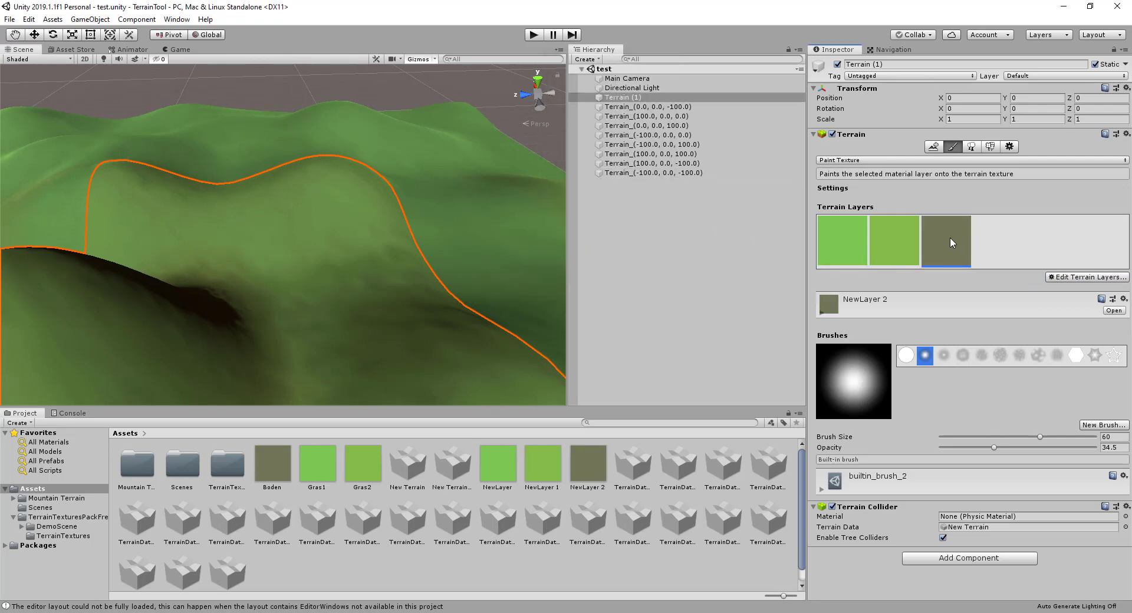
drag(330, 247, 299, 329)
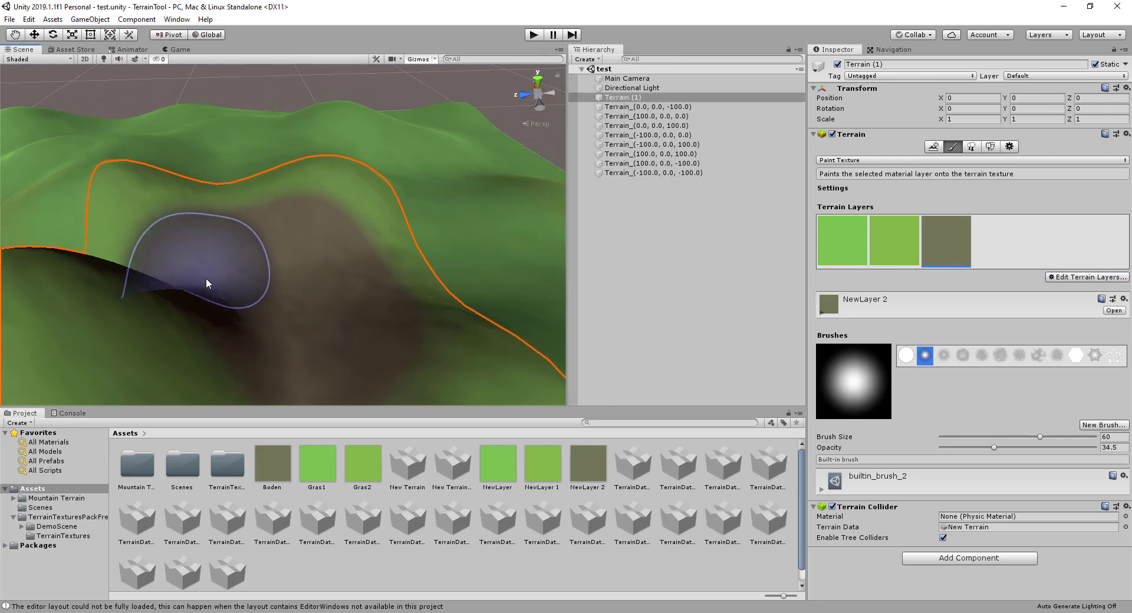
mouse_move(206, 278)
alt+mouse_down()
mouse_move(313, 330)
mouse_move(89, 293)
mouse_move(437, 248)
alt+mouse_up()
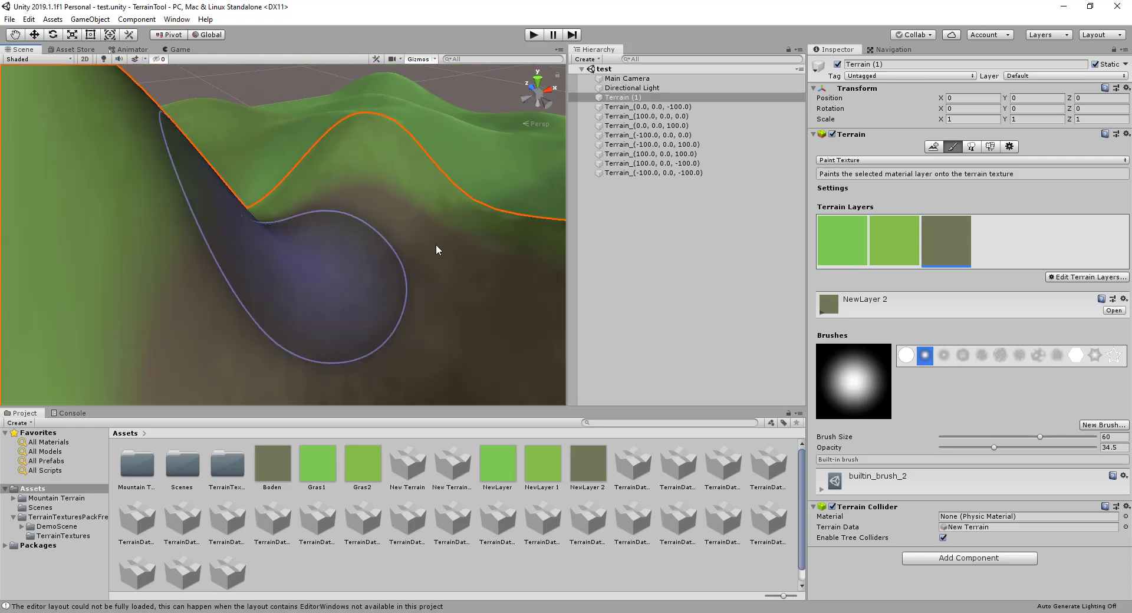
Switch the terrain tool to Raise or Lower Terrain, then back to Paint Texture.
click(870, 160)
click(870, 174)
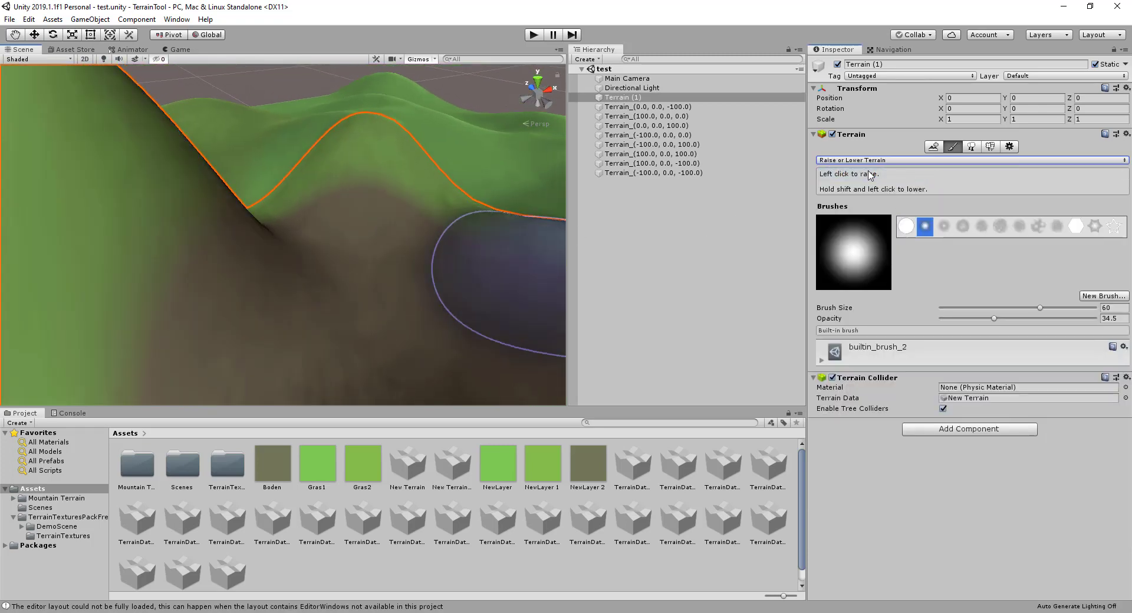
click(877, 161)
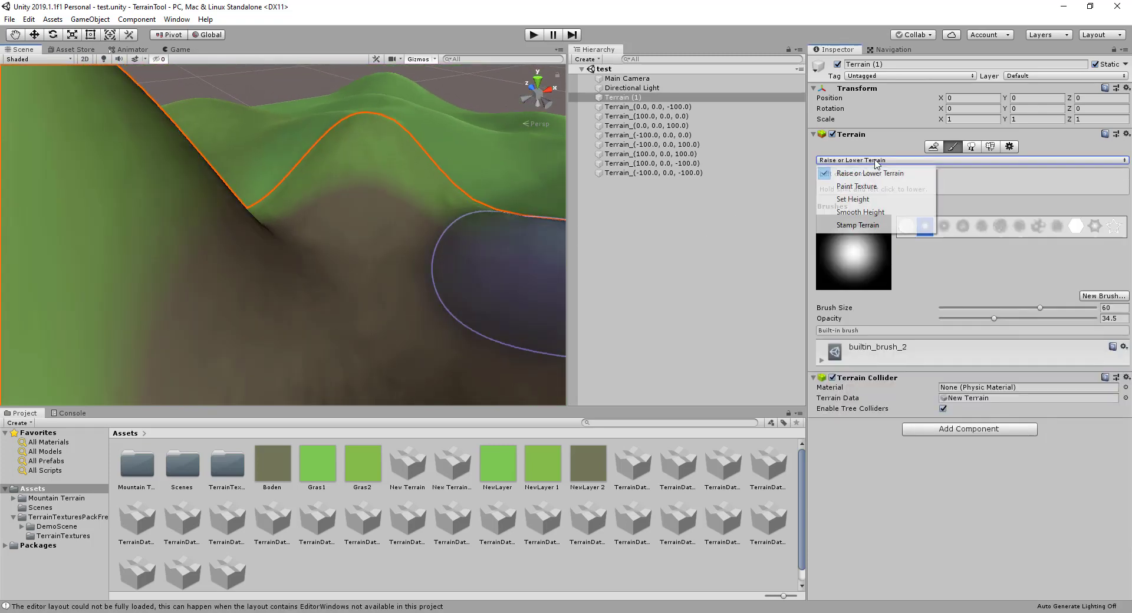
click(883, 186)
With builtin_brush_6, paint dark NewLayer 2 patches across a neighbouring tile and Terrain (1).
click(1001, 356)
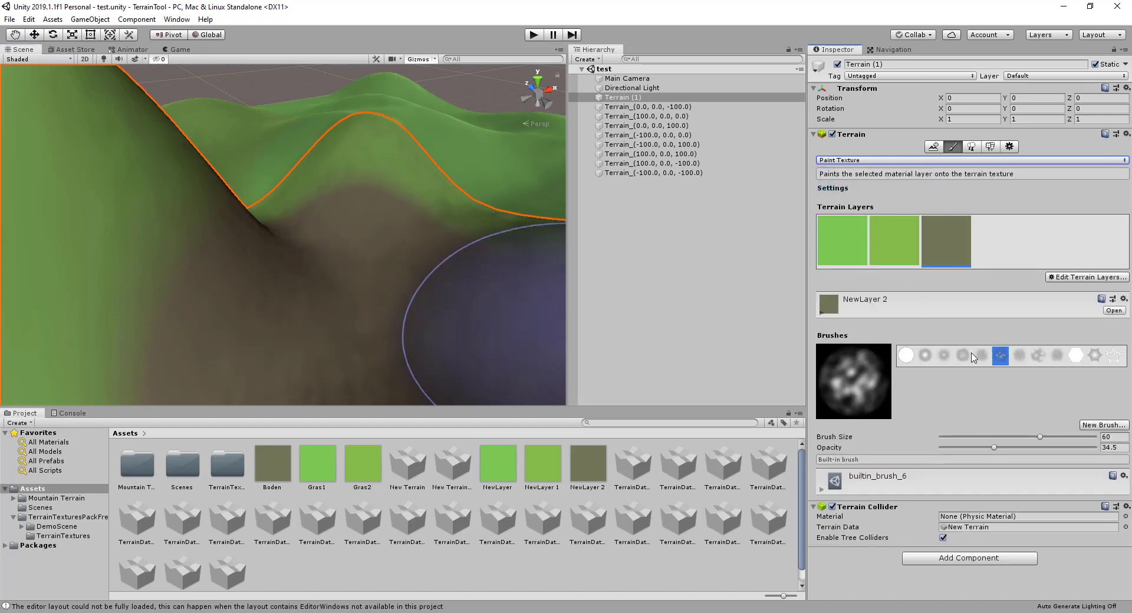
scroll(214, 243, down, 10)
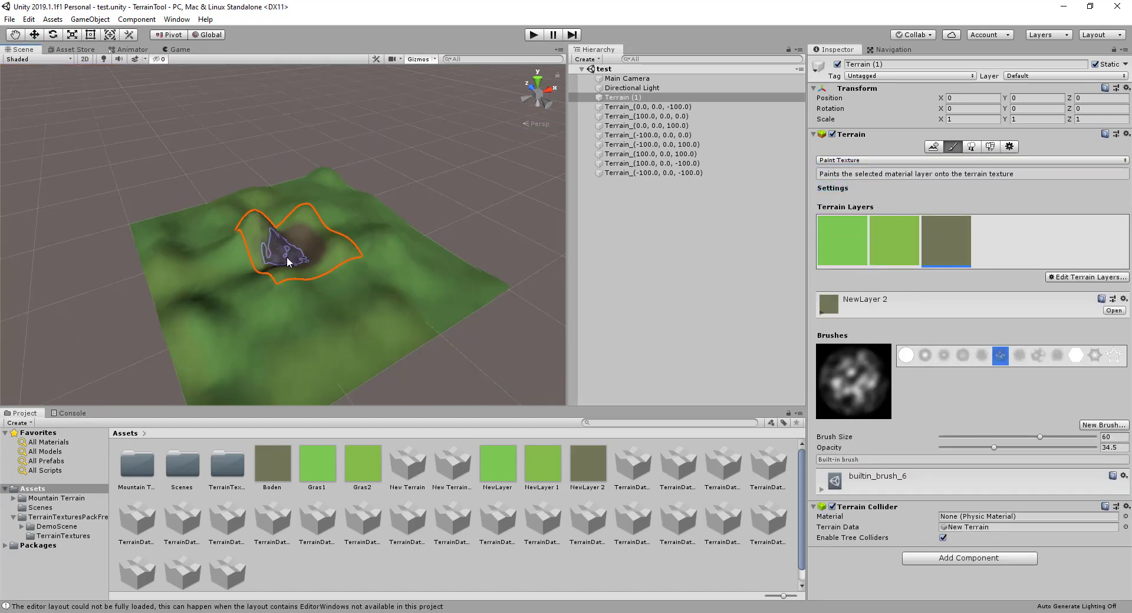
click(248, 378)
mouse_move(258, 386)
mouse_down()
mouse_move(183, 258)
mouse_move(395, 340)
mouse_move(494, 327)
mouse_move(405, 374)
mouse_move(274, 270)
mouse_move(284, 189)
mouse_up()
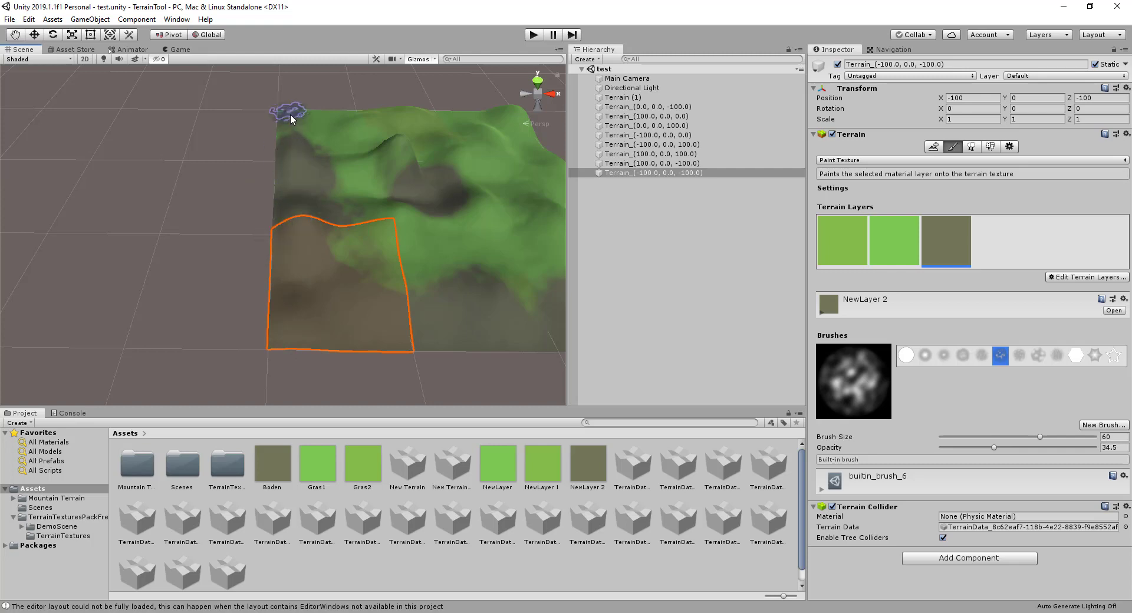
mouse_move(404, 111)
mouse_down()
mouse_move(368, 284)
mouse_move(447, 288)
mouse_up()
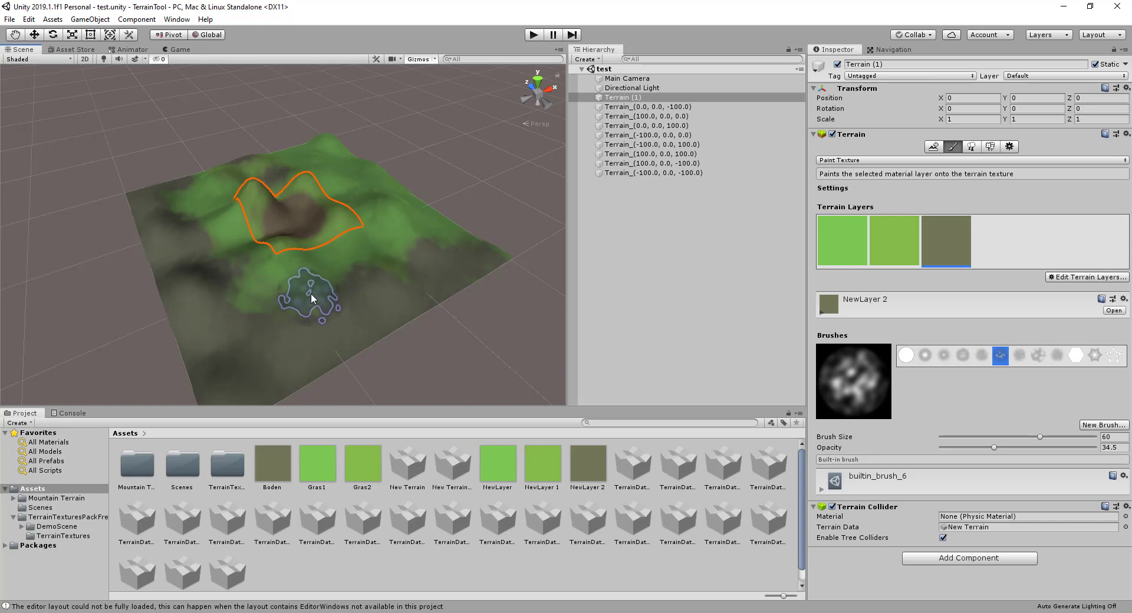
drag(519, 249, 484, 288)
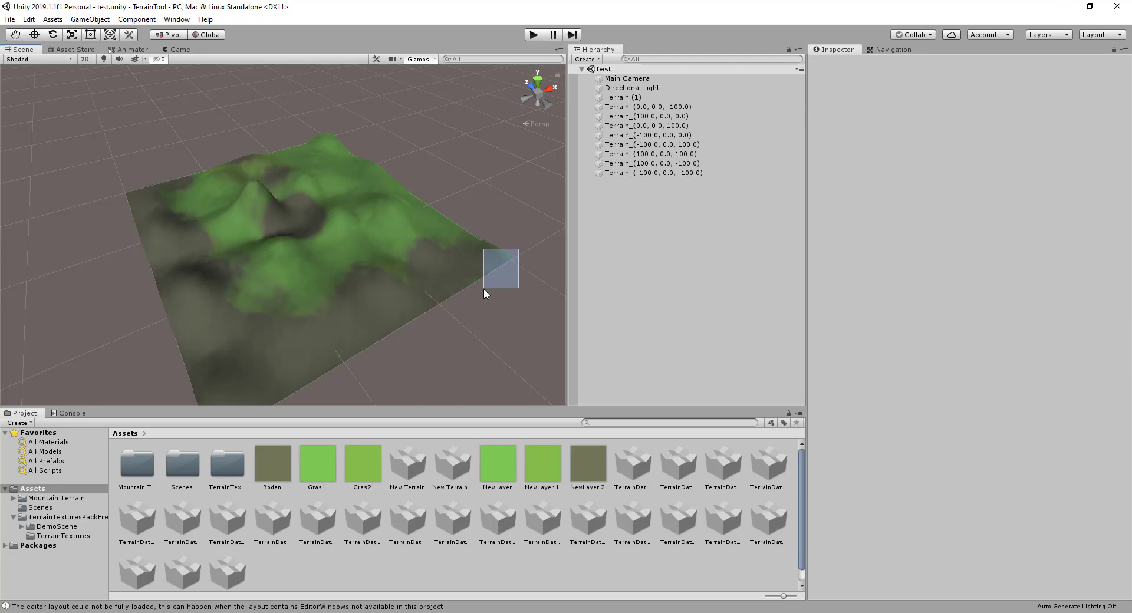
Paint dark patches on the far Terrain_(-100.0, 0.0, 100.0) tile, then view the Terrain Textures Pack Free store page.
click(459, 261)
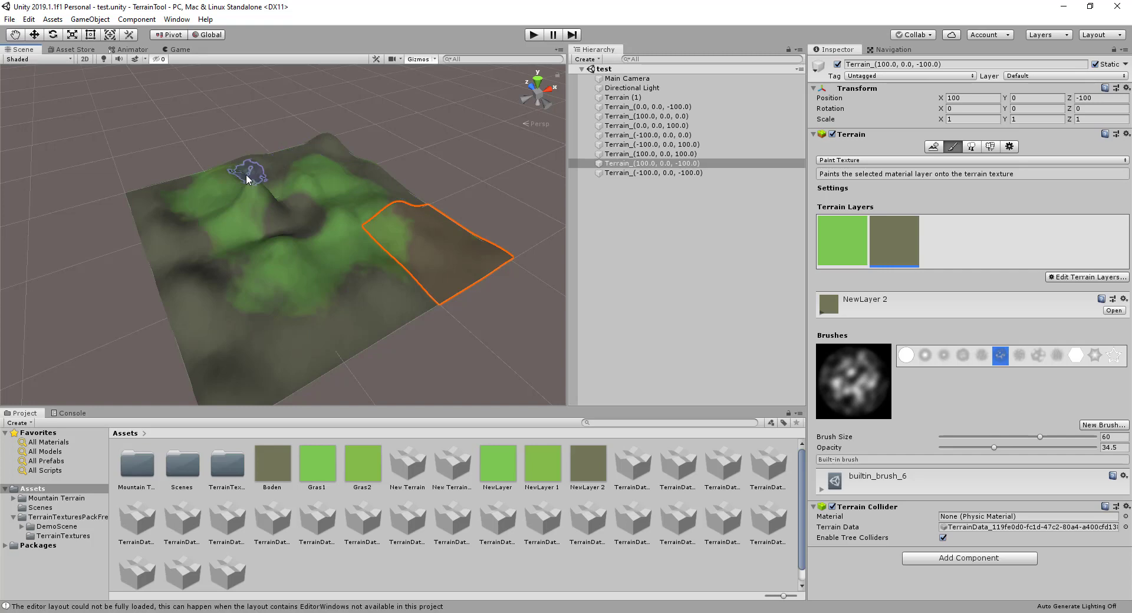
click(190, 186)
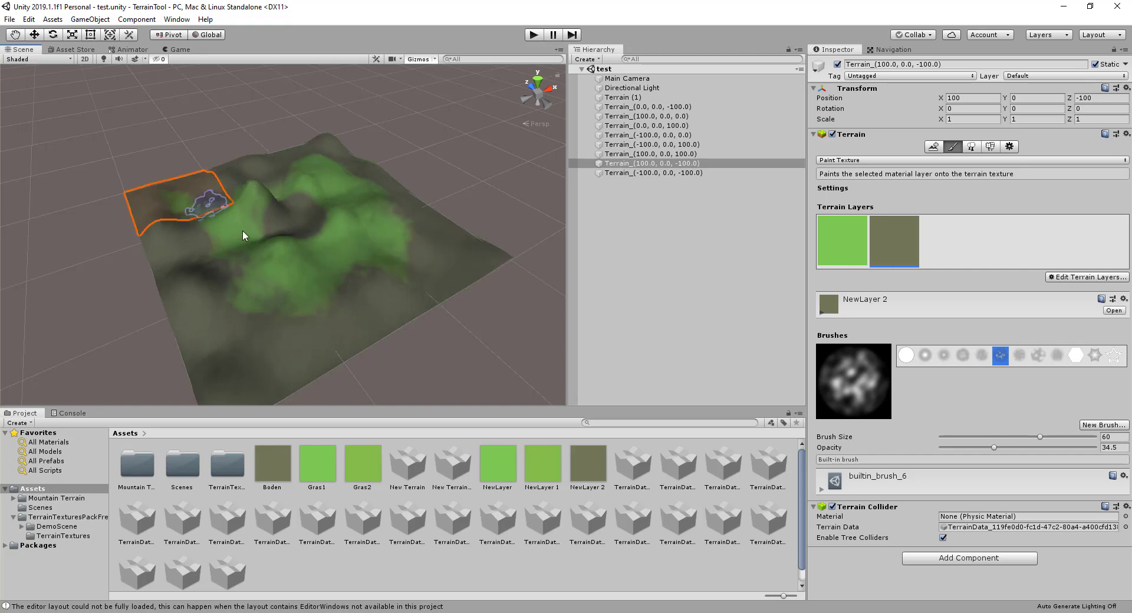
mouse_move(246, 234)
alt+mouse_down()
mouse_move(356, 267)
mouse_move(331, 279)
mouse_move(321, 263)
mouse_move(277, 253)
mouse_move(272, 266)
mouse_move(253, 265)
mouse_move(298, 246)
alt+mouse_up()
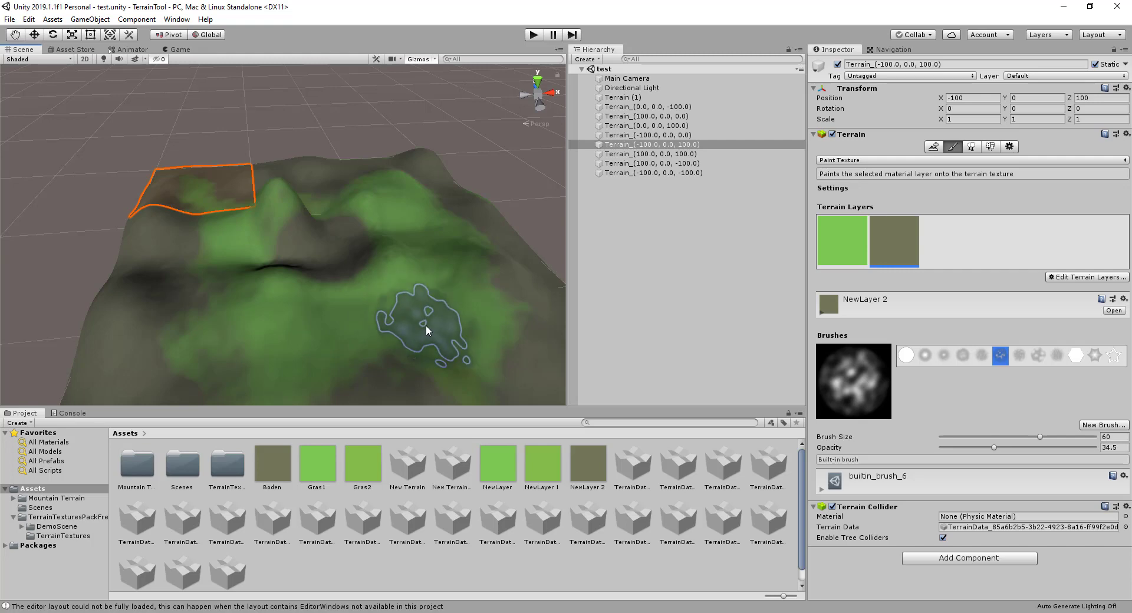
mouse_move(426, 324)
alt+mouse_down()
mouse_move(366, 365)
mouse_move(216, 260)
alt+mouse_up()
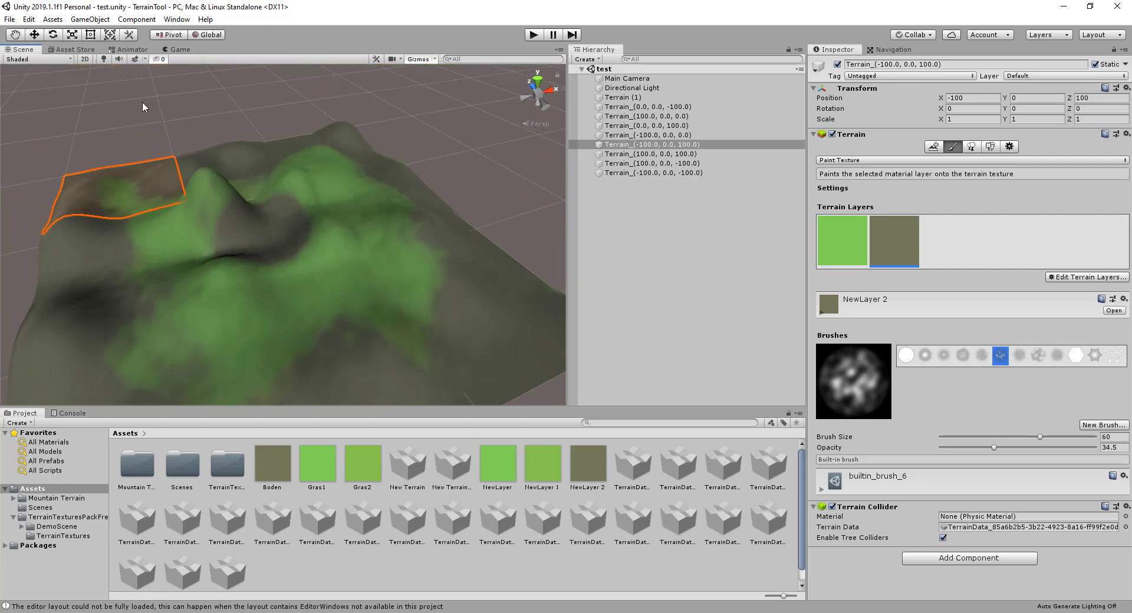
click(79, 51)
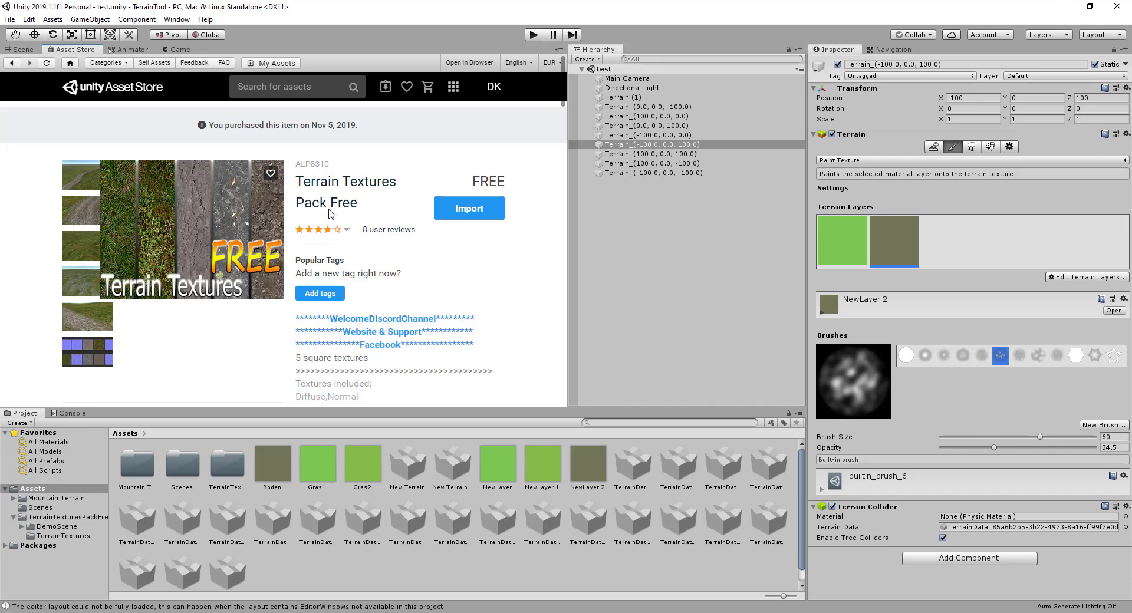
Back in the Scene view, open TerrainTexturesPackFree > TerrainTextures and inspect the GrassUV01_N normal map.
drag(299, 184, 352, 211)
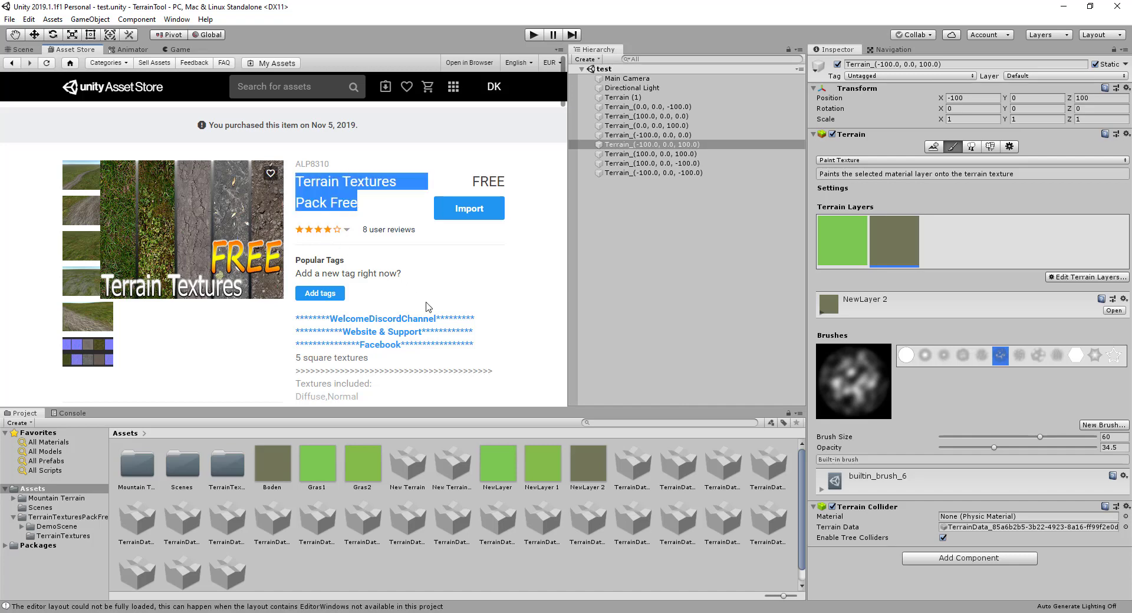
click(455, 278)
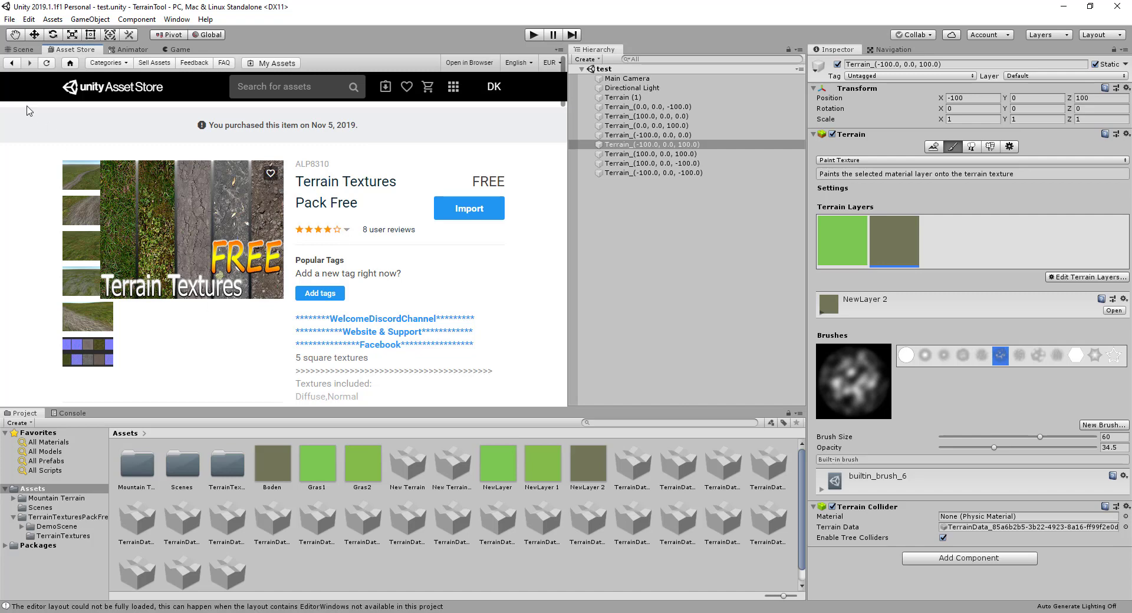
click(24, 50)
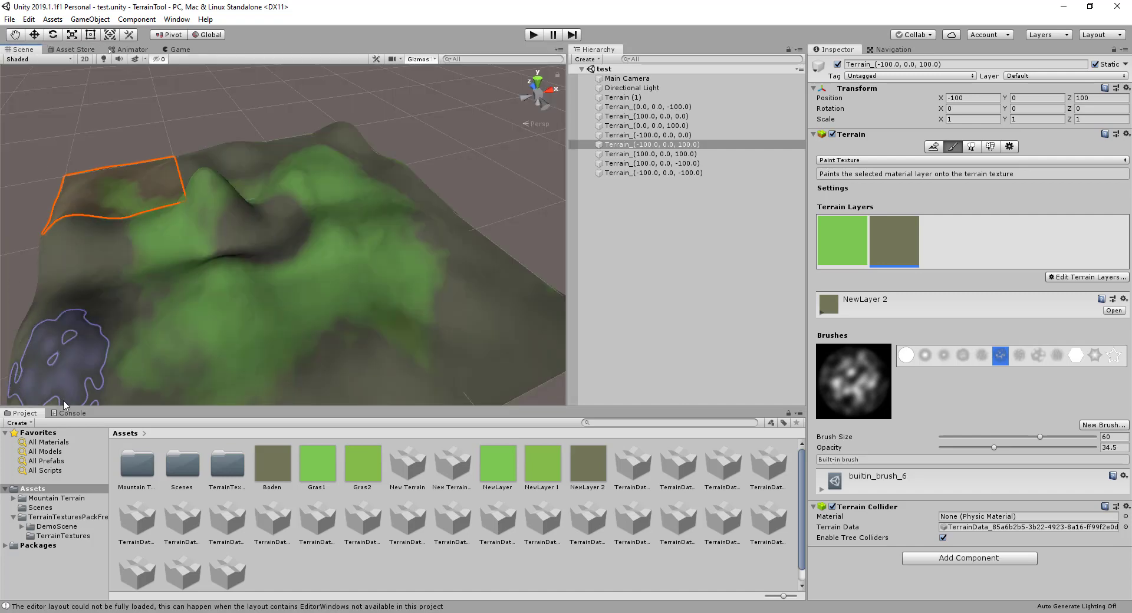
click(45, 518)
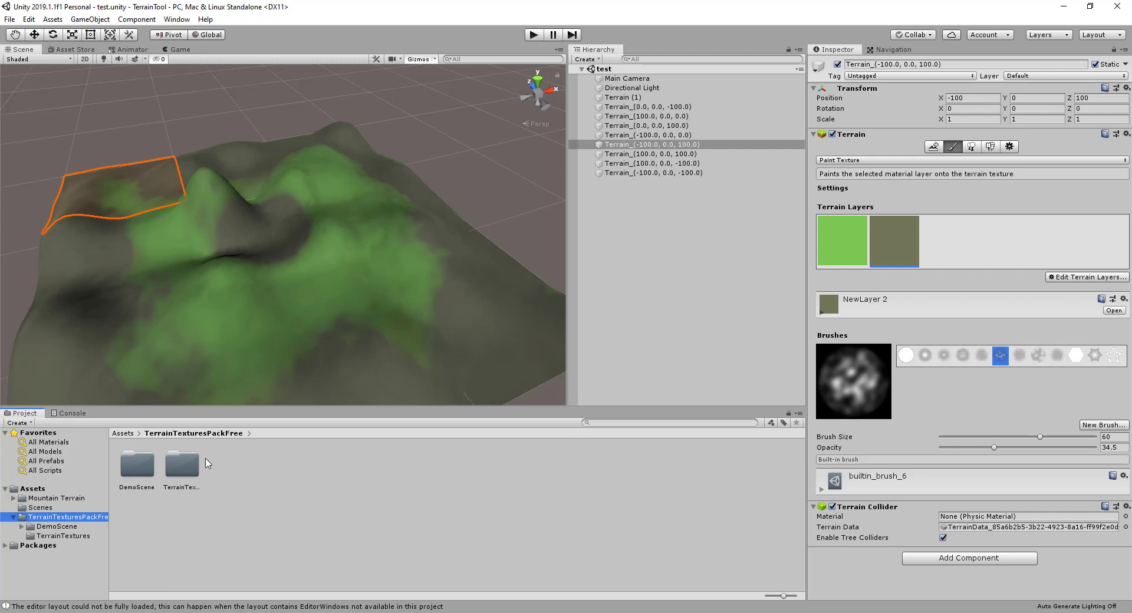
double_click(184, 476)
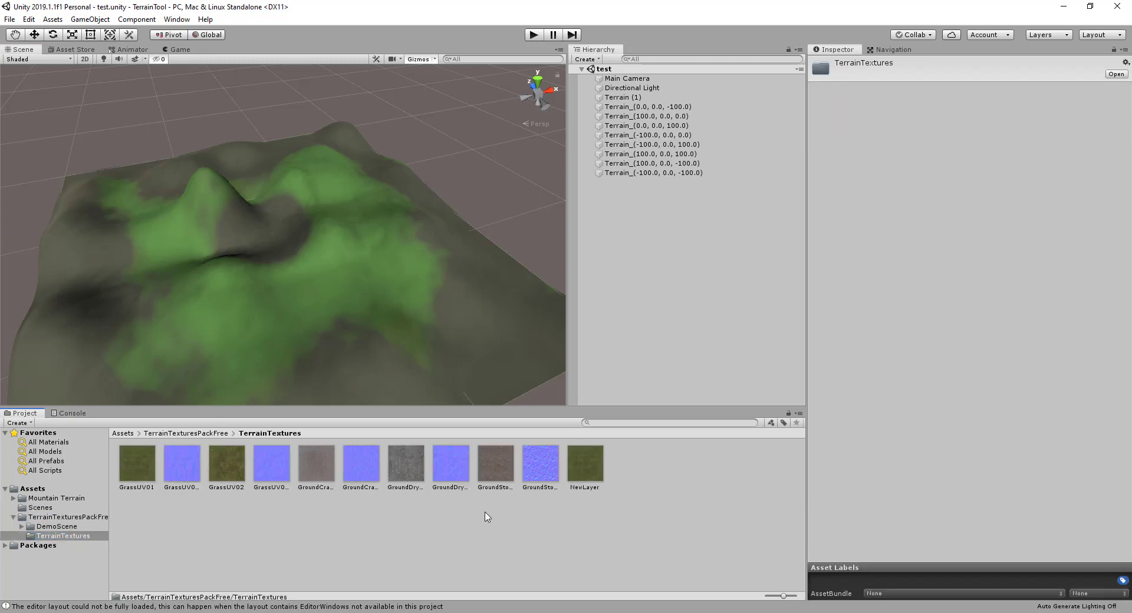
click(192, 472)
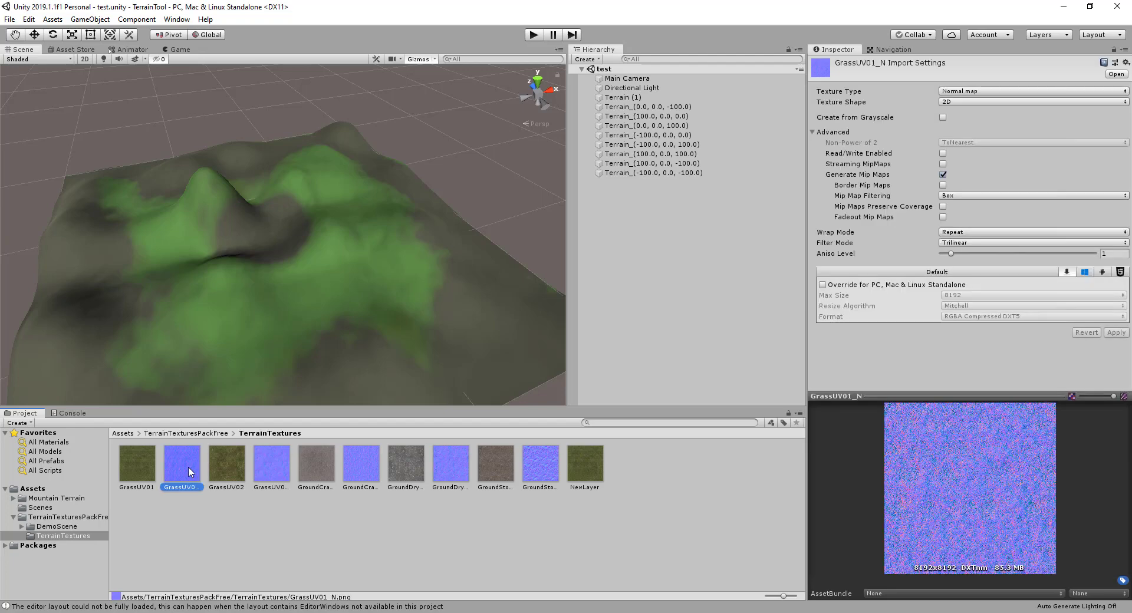
alt+drag(192, 384, 330, 316)
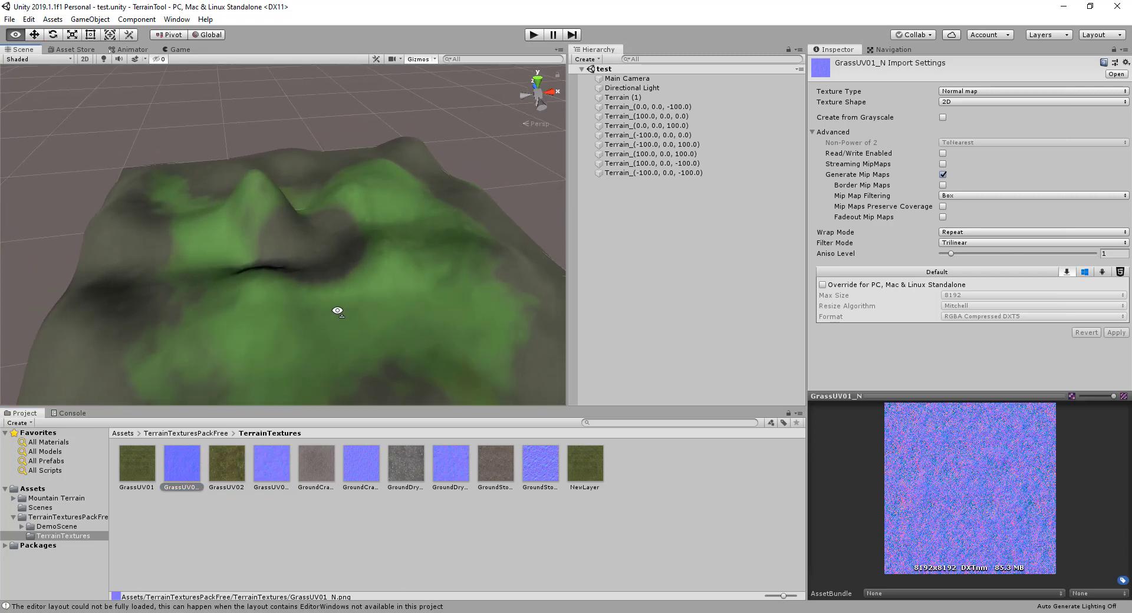
Remove all three terrain layers from Terrain (1) with Remove Layer.
click(330, 315)
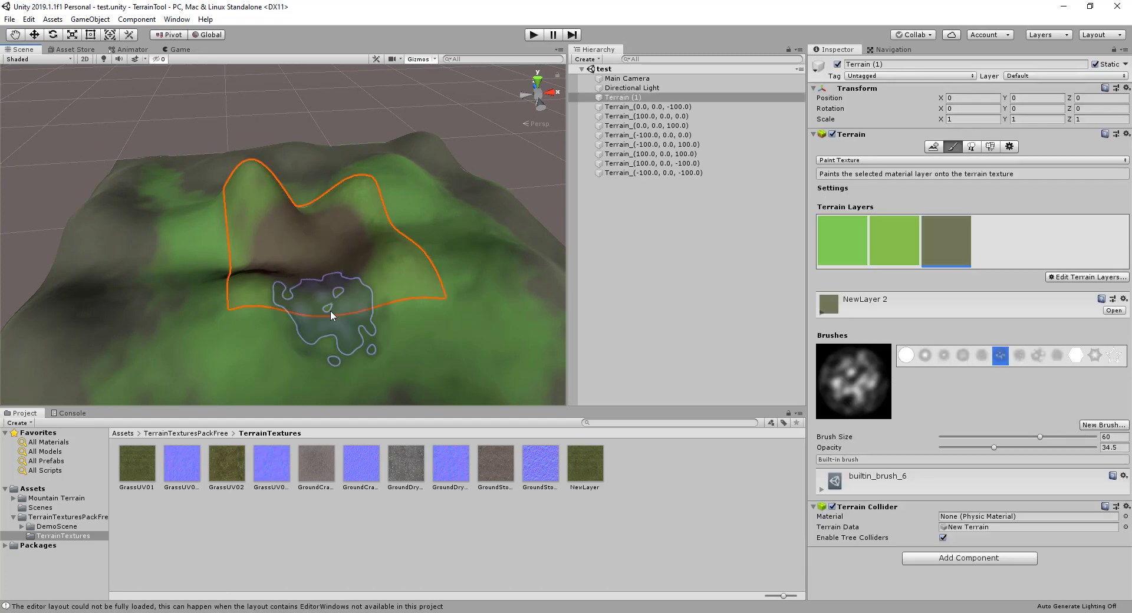
click(851, 234)
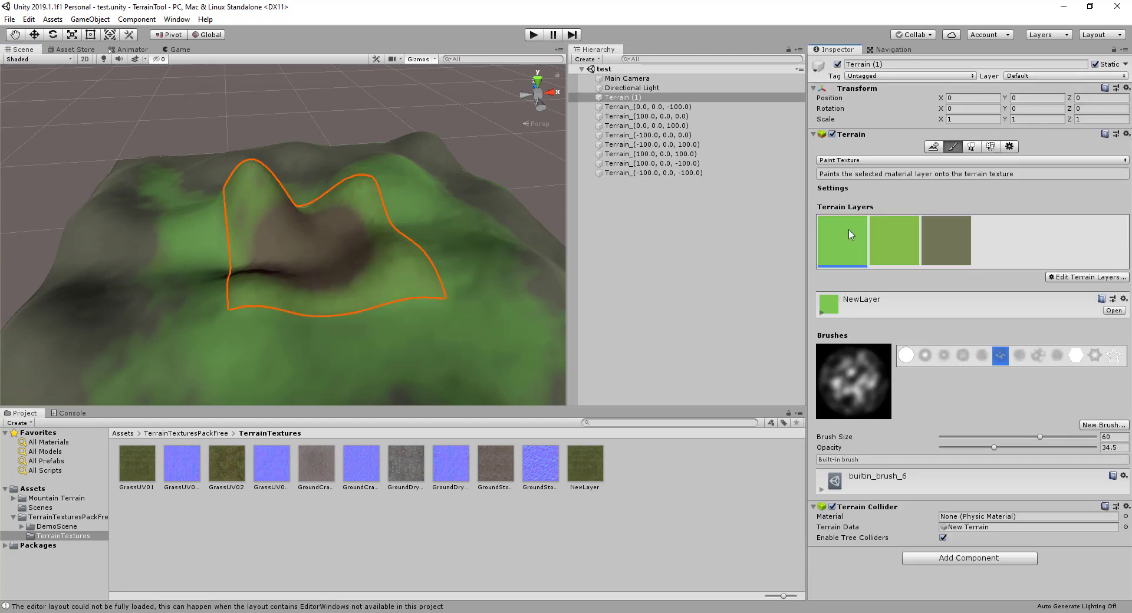
click(1089, 279)
click(1077, 318)
click(1090, 278)
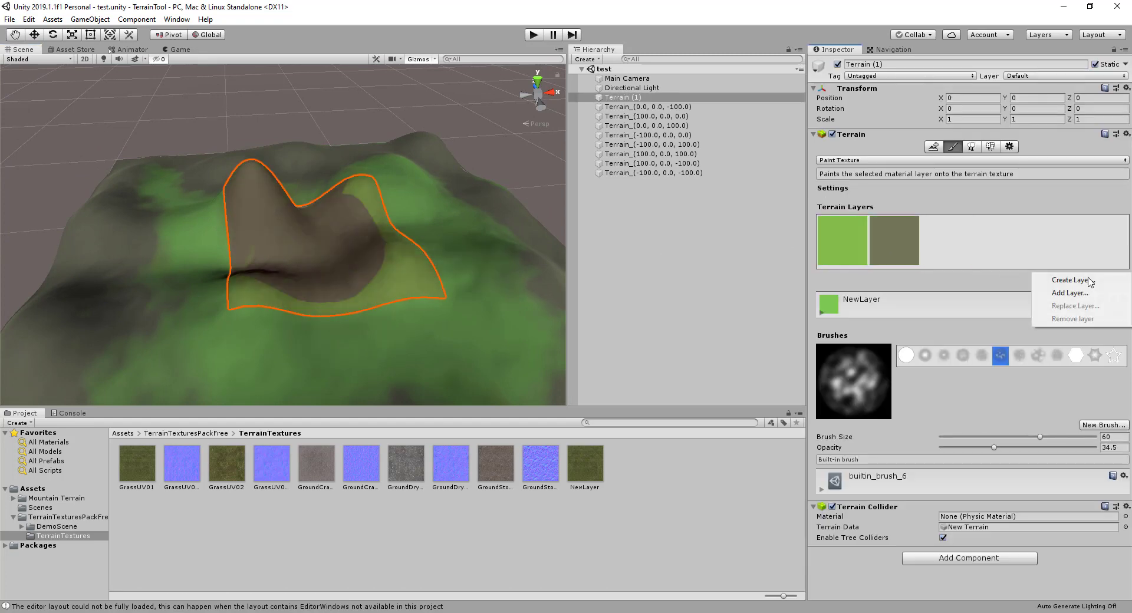
click(860, 238)
click(865, 245)
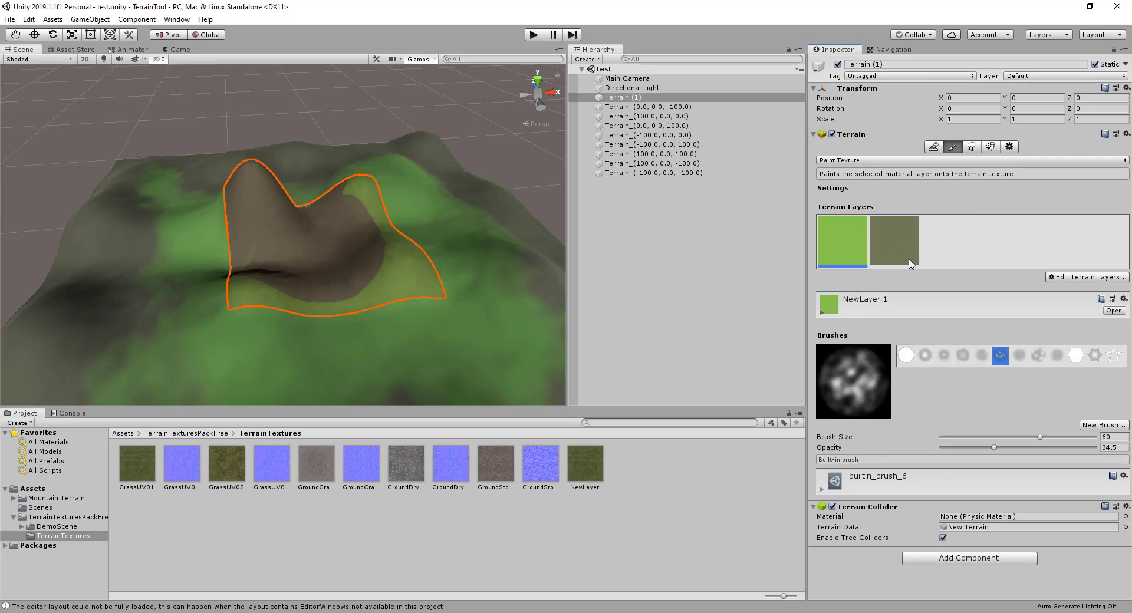
click(1055, 278)
click(1065, 321)
click(841, 237)
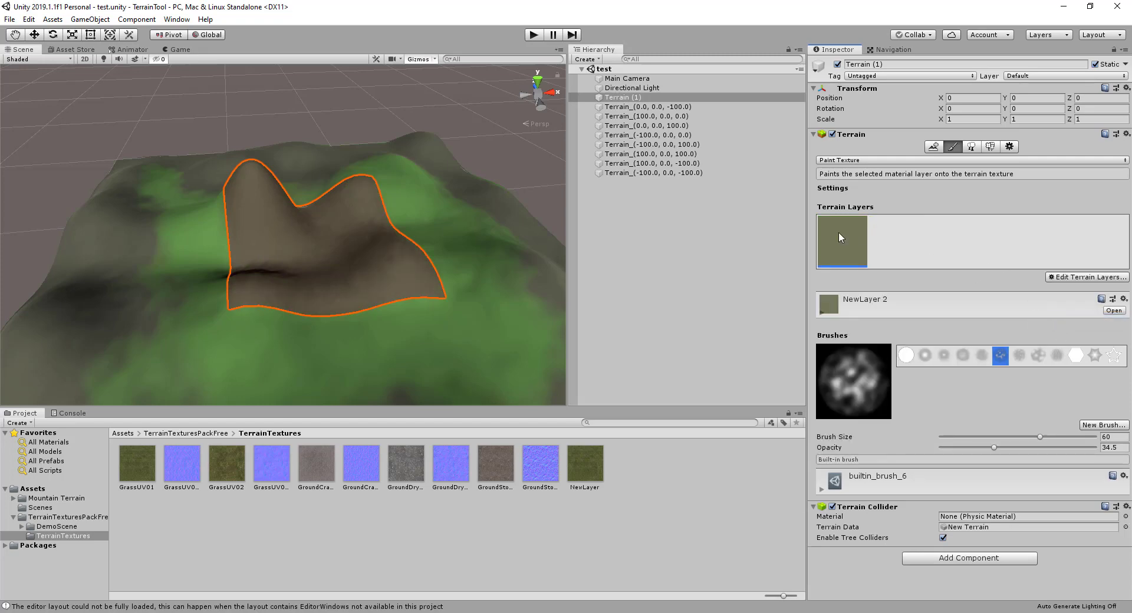
click(1064, 278)
click(1067, 321)
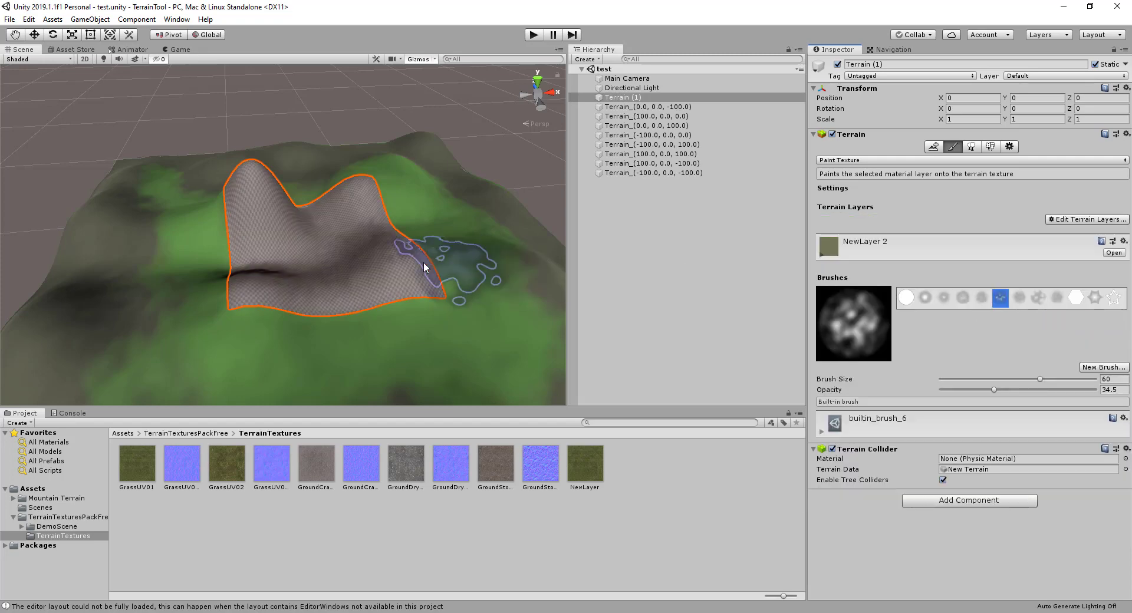
Shift-select the eight surrounding terrain tiles in the Hierarchy and delete them.
alt+drag(430, 265, 393, 218)
click(648, 108)
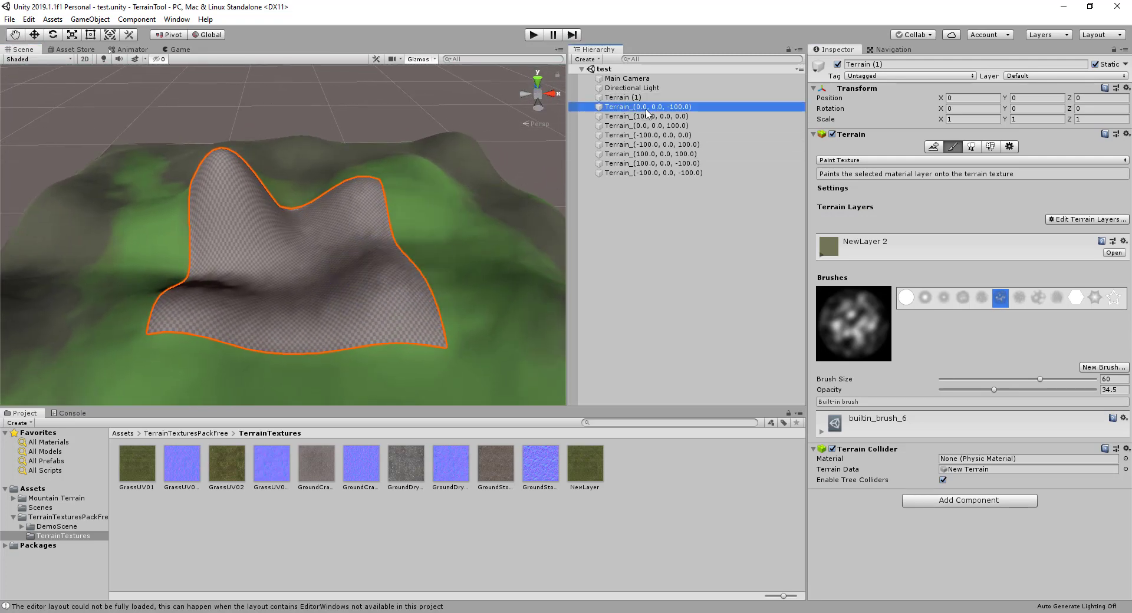
key(shift+Down)
key(shift+Down)
key(shift+Down)
key(shift+Down)
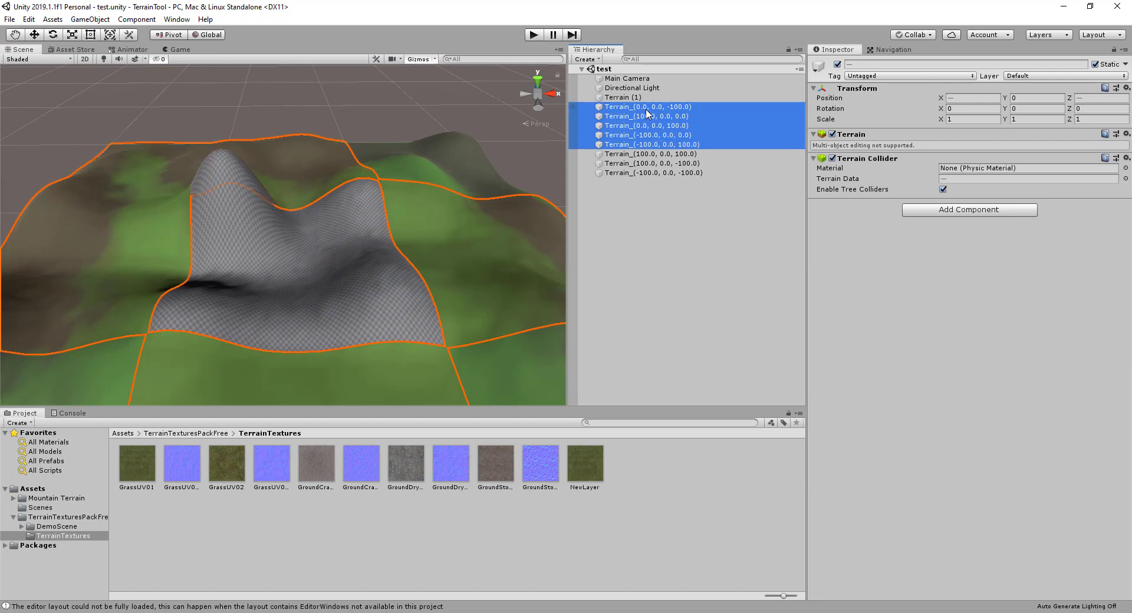
key(shift+Down)
key(shift+Down)
key(shift+Down)
key(Delete)
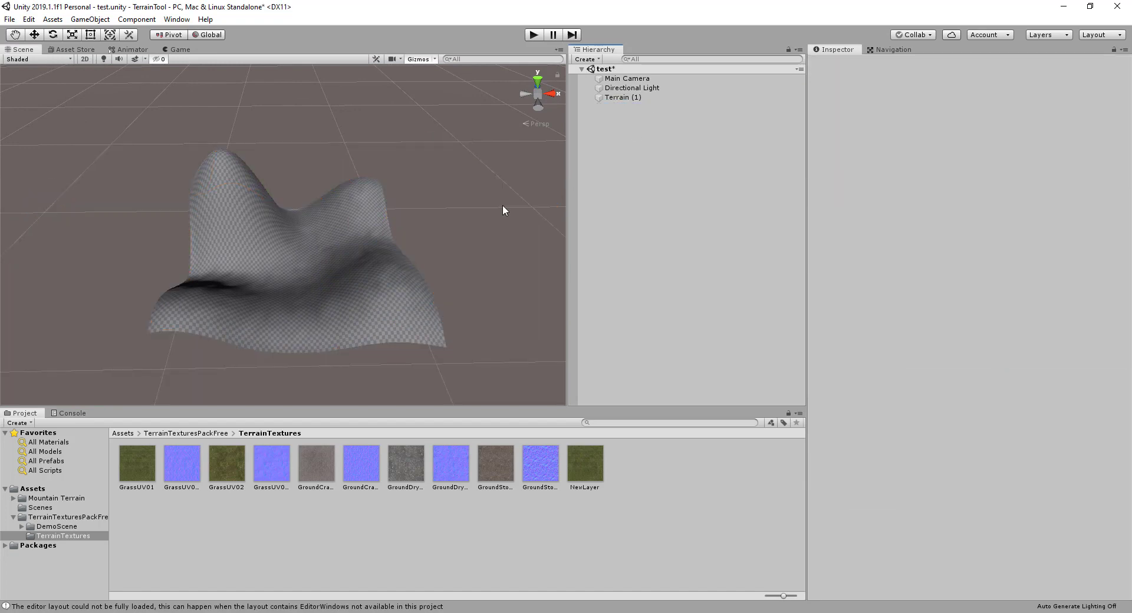
alt+drag(346, 215, 340, 249)
click(340, 250)
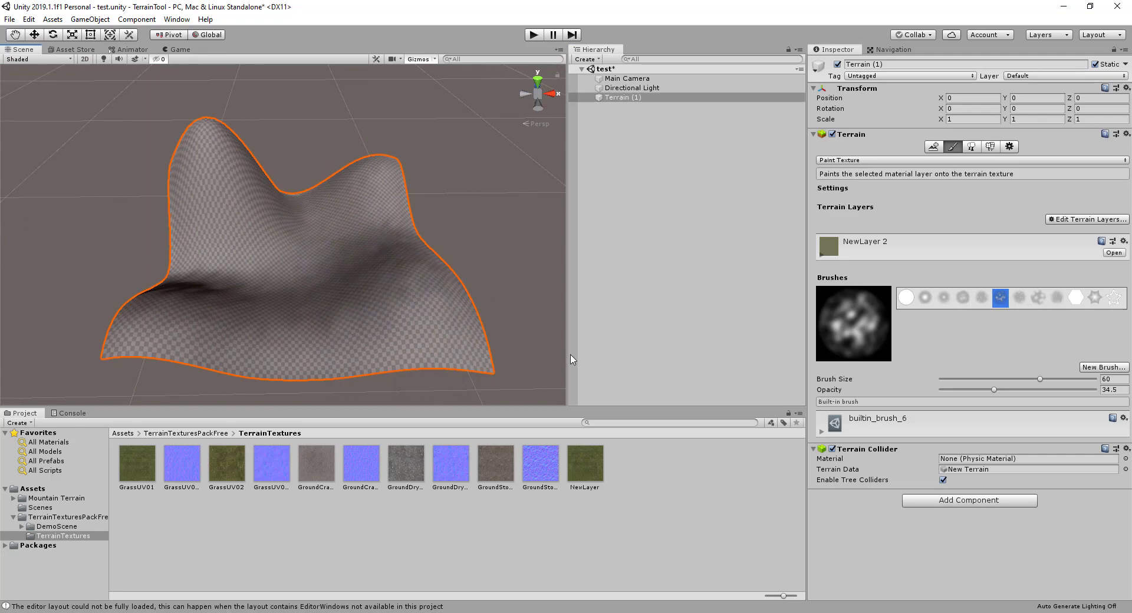
Create a new terrain layer on Terrain (1) from the GrassUV01 texture.
click(144, 459)
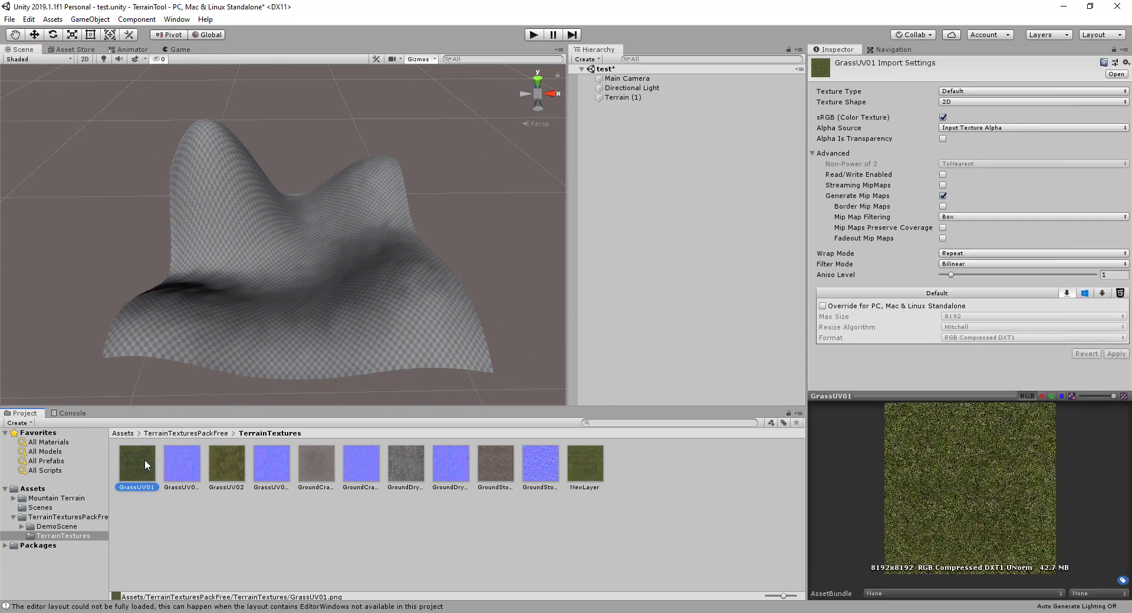
click(230, 298)
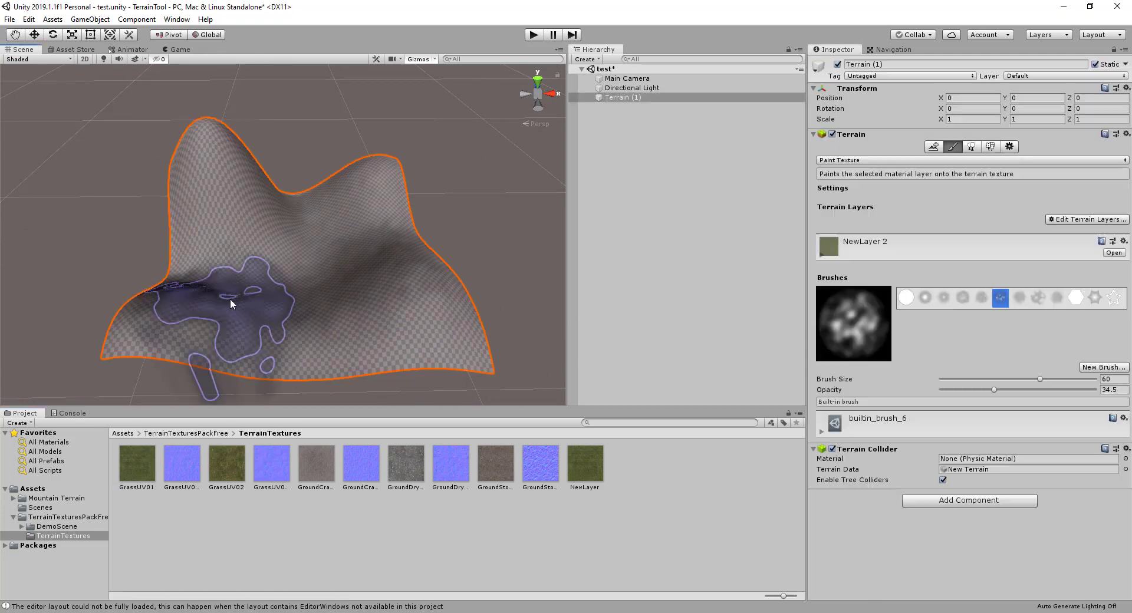
click(1111, 220)
click(1103, 222)
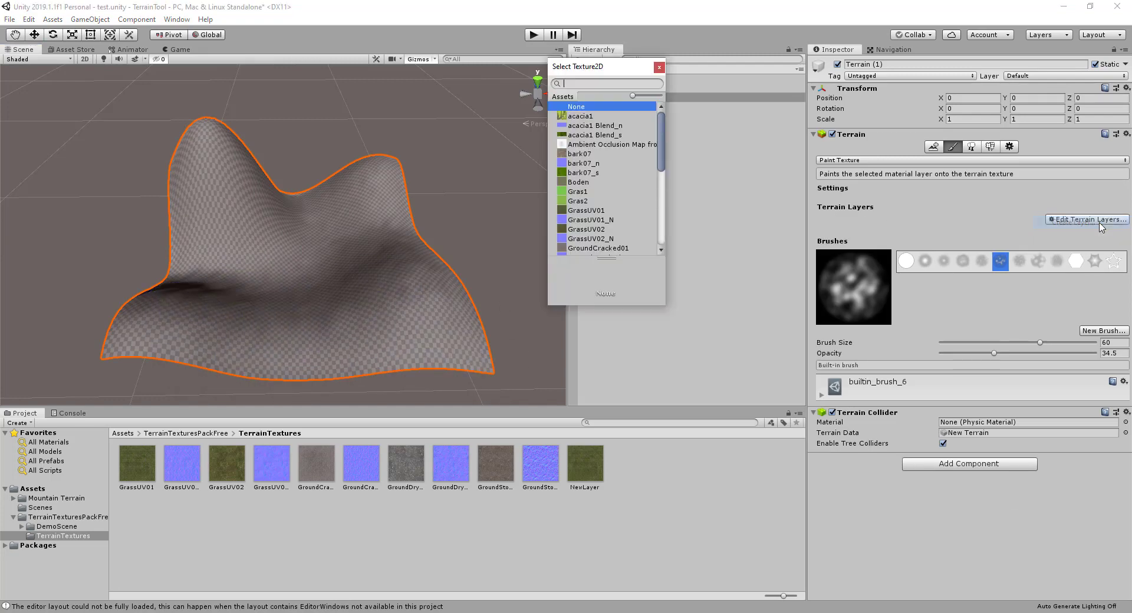
click(589, 211)
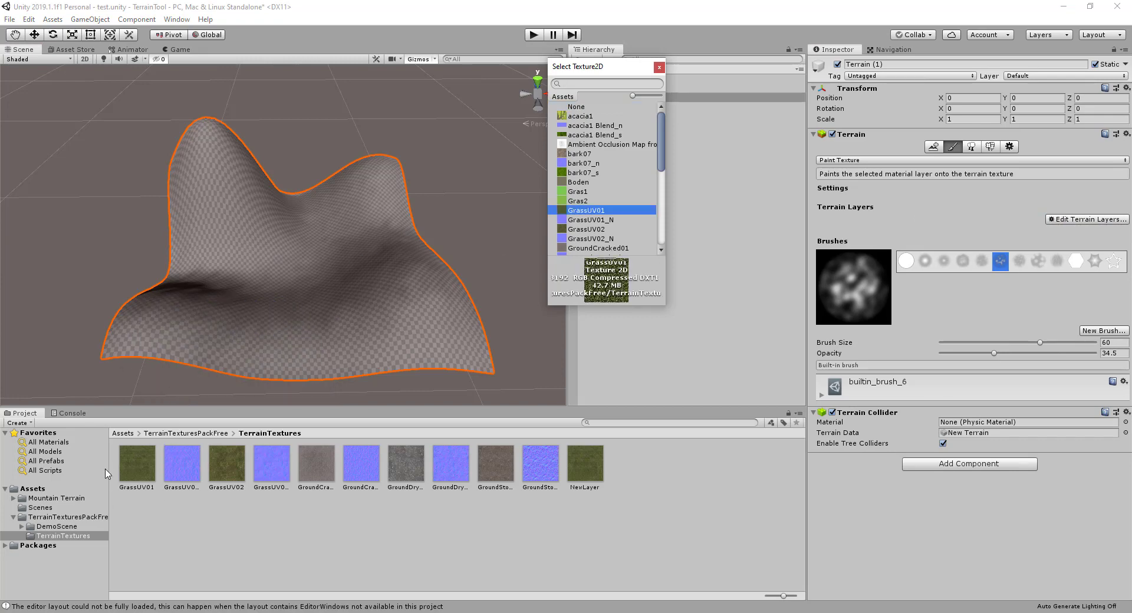
double_click(599, 214)
Orbit to inspect the olive grass on the hills, then select the NewLayer 1 grass layer.
mouse_move(392, 273)
alt+mouse_down()
mouse_move(401, 258)
mouse_move(373, 304)
mouse_move(385, 352)
mouse_move(465, 282)
mouse_move(653, 254)
mouse_move(545, 231)
alt+mouse_up()
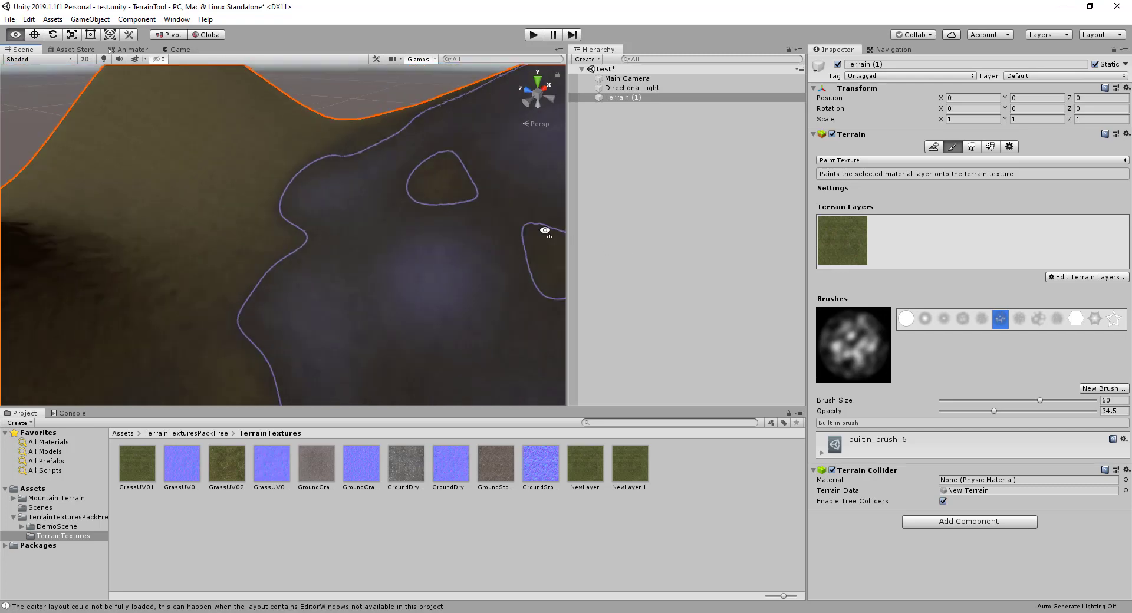
alt+drag(545, 230, 393, 116)
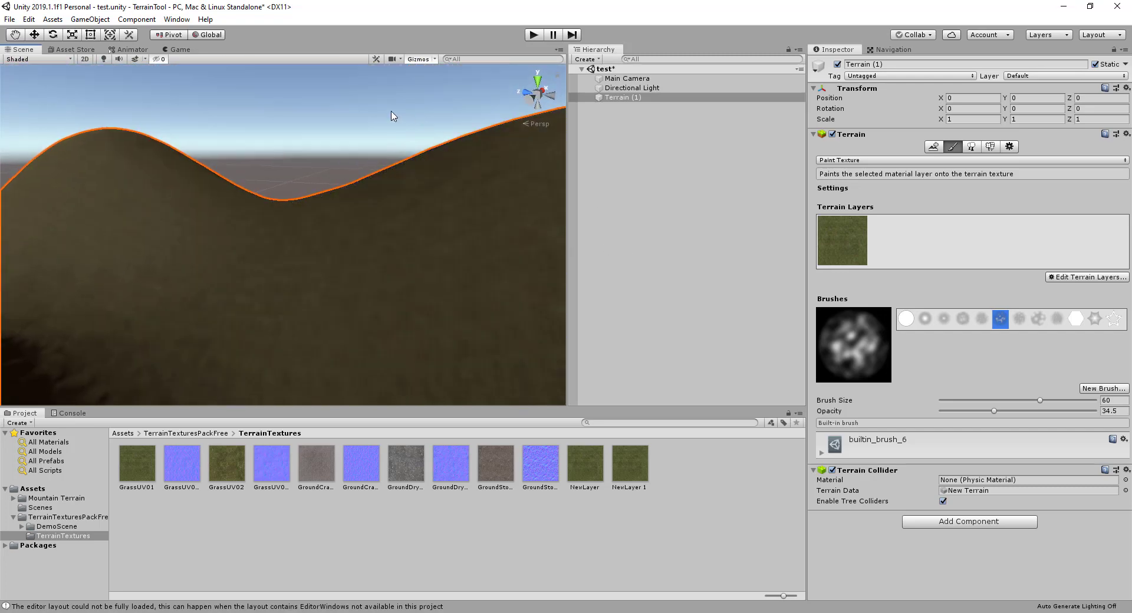
click(393, 115)
mouse_move(364, 157)
alt+mouse_down()
mouse_move(470, 221)
mouse_move(733, 227)
mouse_move(197, 200)
alt+mouse_up()
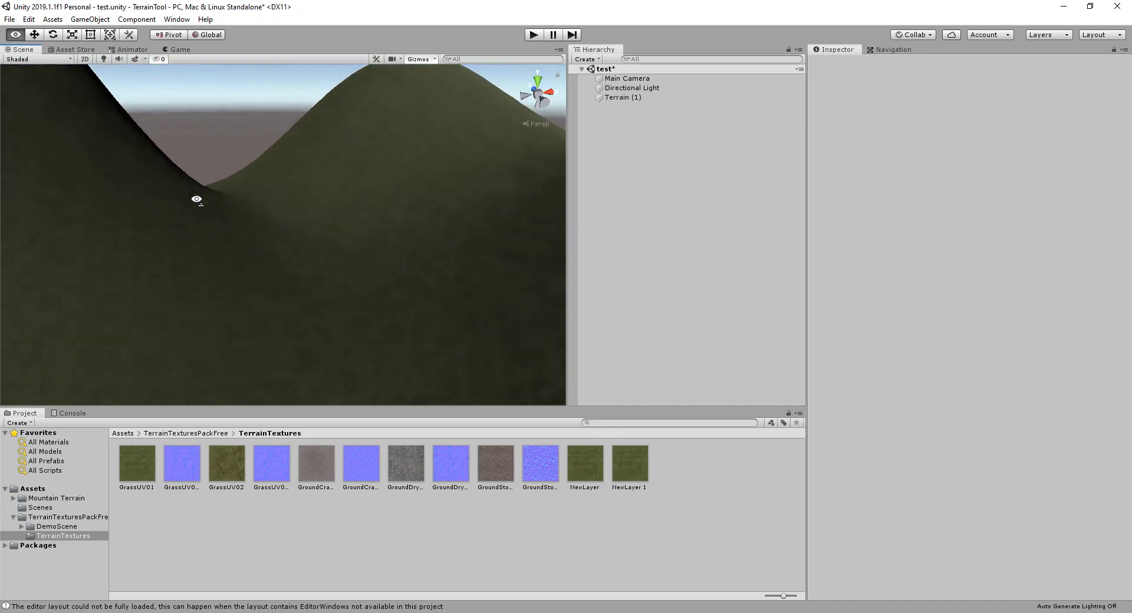
alt+drag(196, 199, 370, 235)
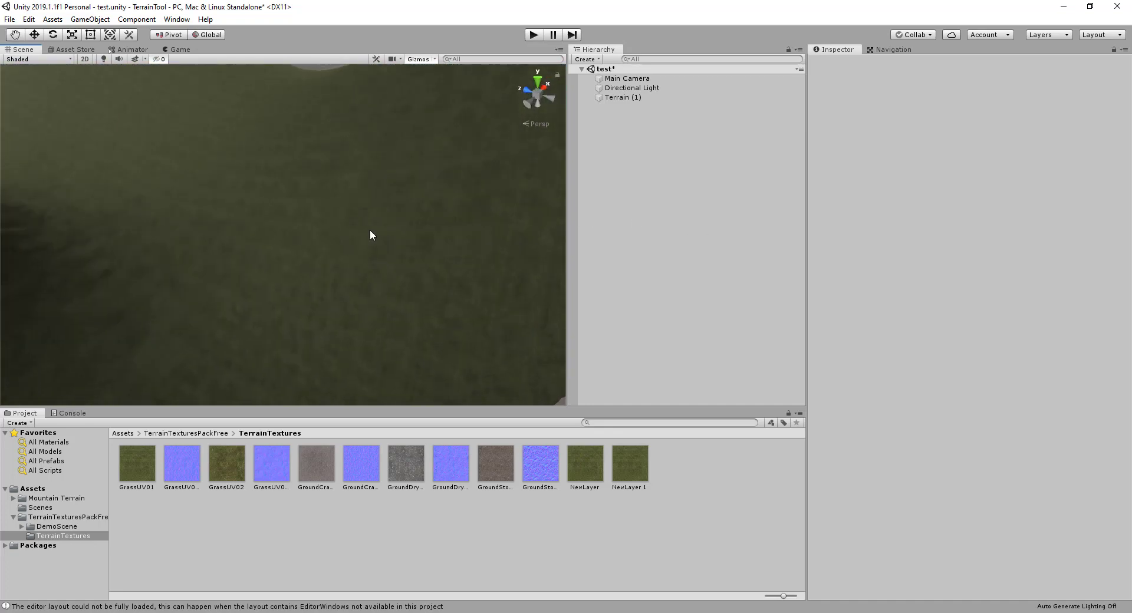
click(636, 98)
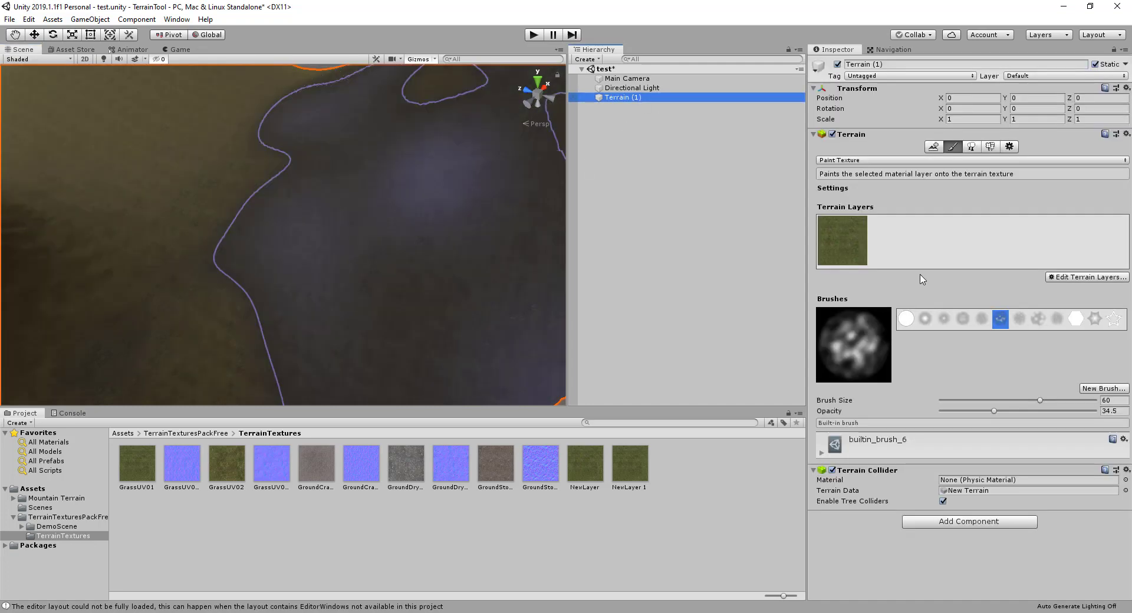
click(854, 239)
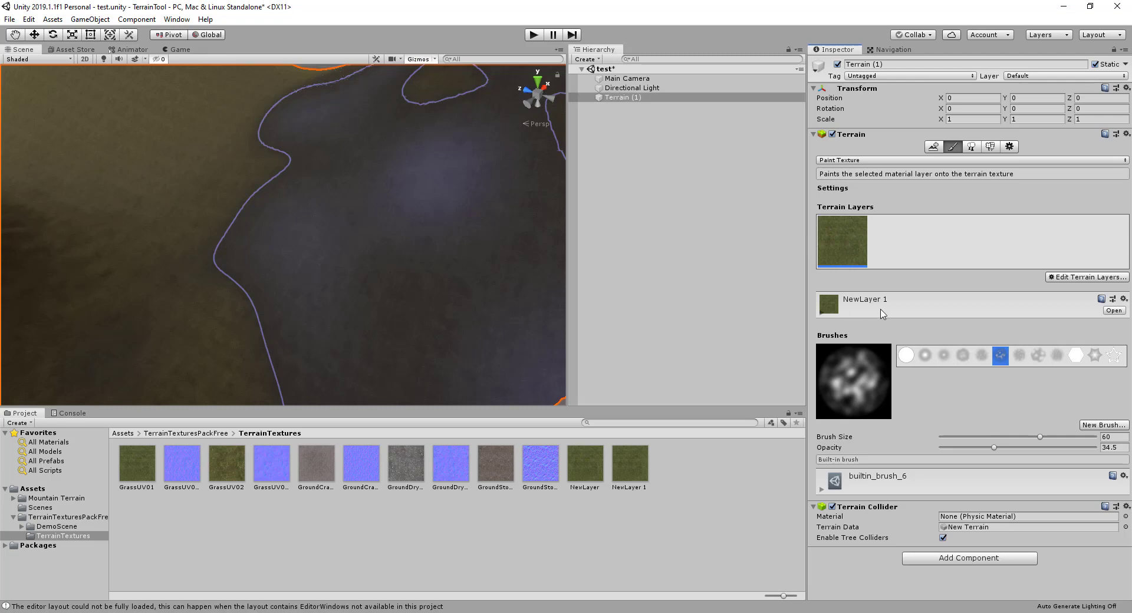
Assign the GrassUV01_N normal texture to NewLayer 1's Normal Map slot.
click(1114, 310)
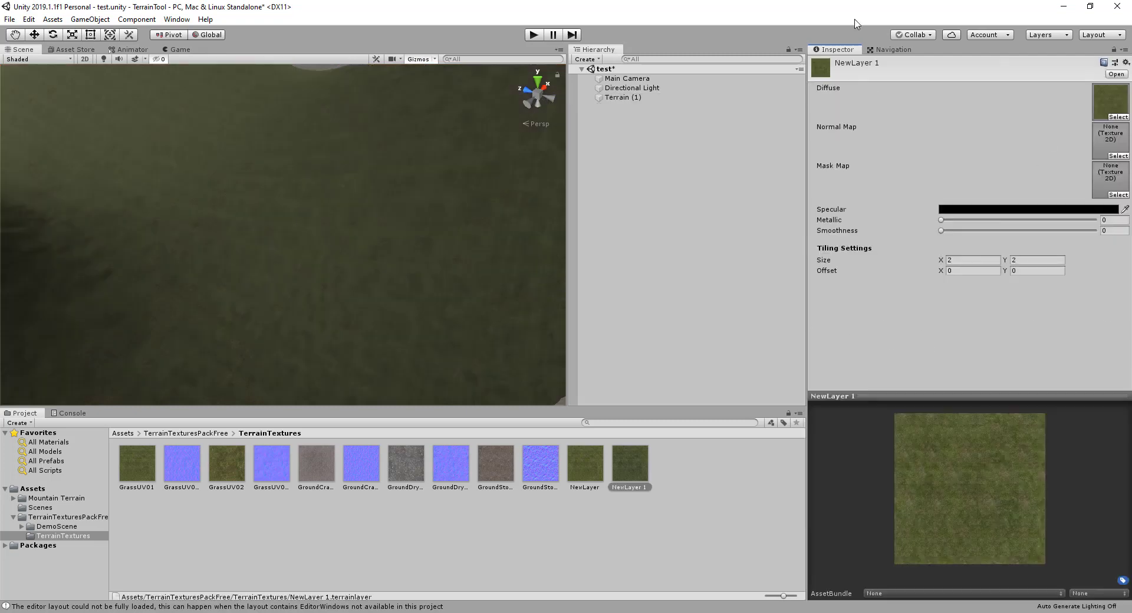
mouse_move(933, 167)
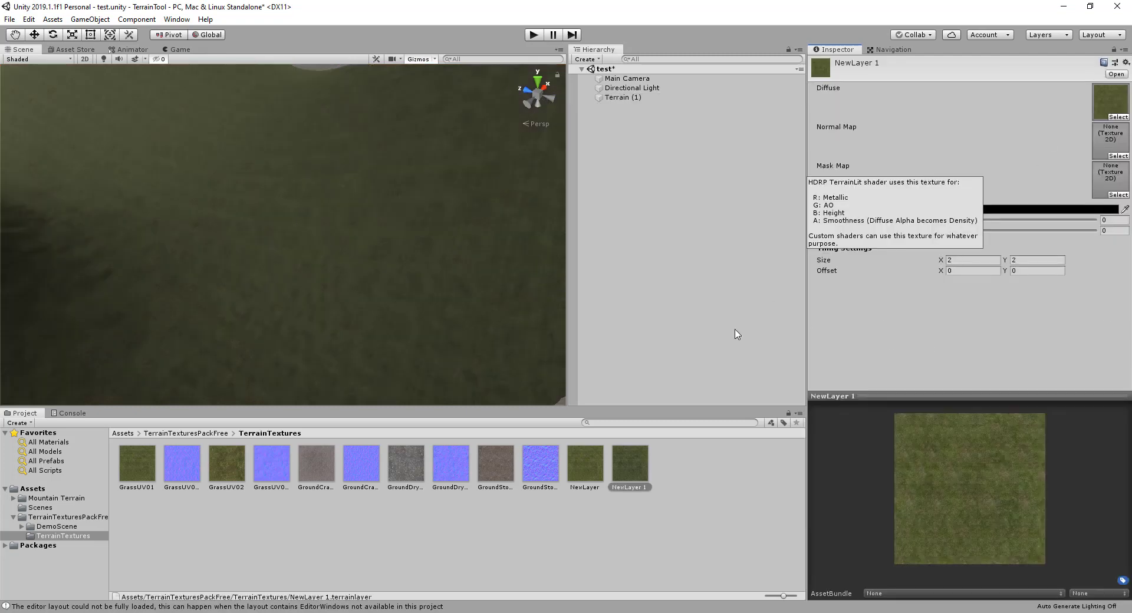
click(625, 476)
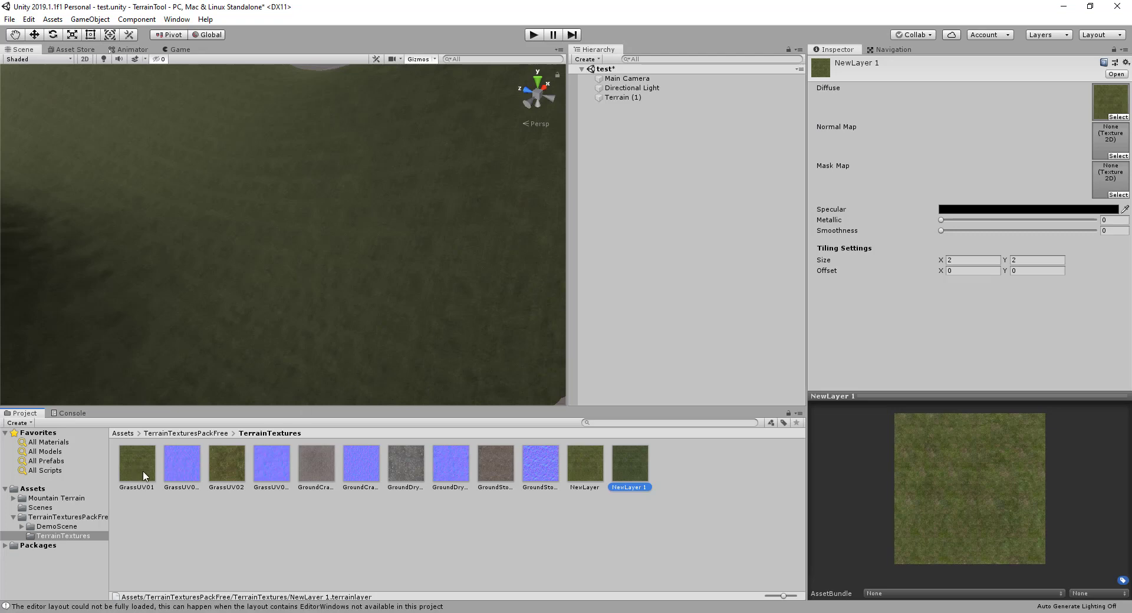
drag(186, 476, 1112, 139)
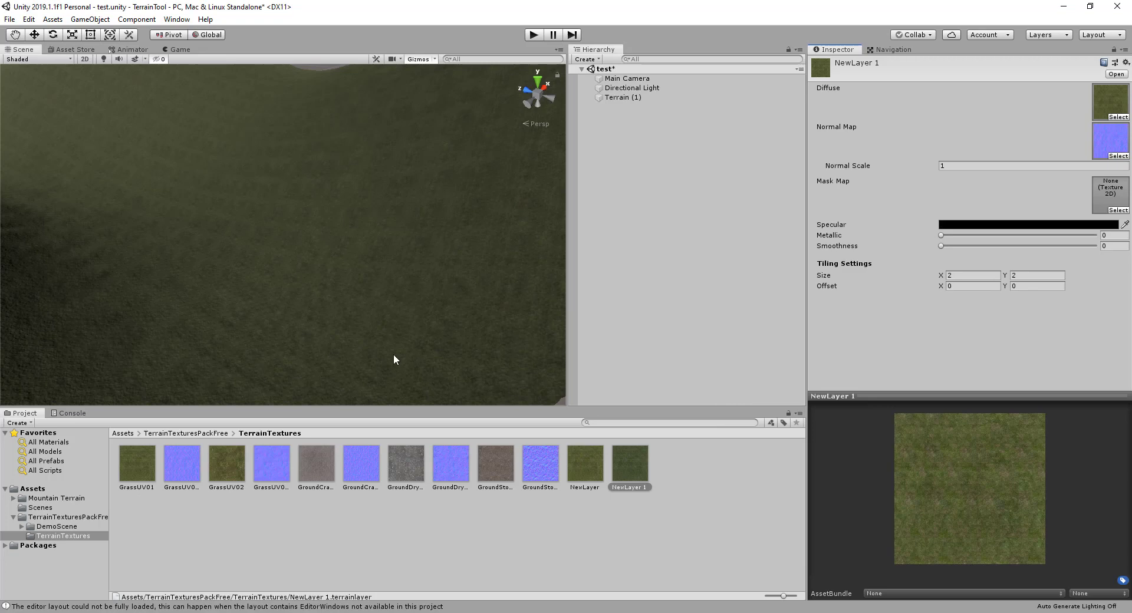
mouse_move(374, 299)
right_down()
mouse_move(69, 261)
mouse_move(296, 283)
right_up()
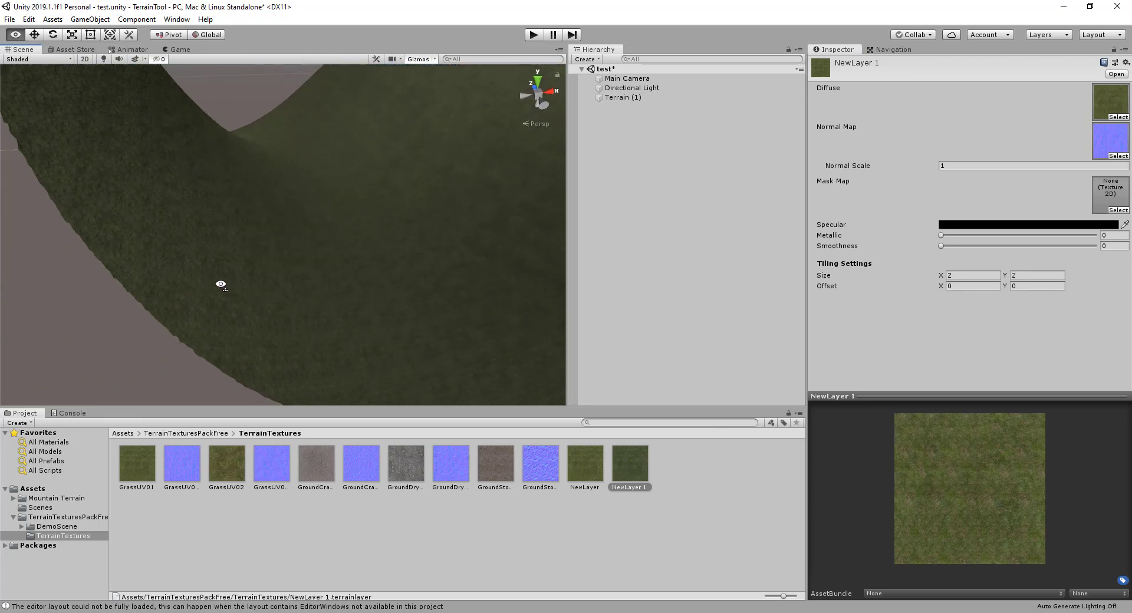
Clear NewLayer 1's normal map, then reassign the grass normal texture at scale 1.
click(1112, 146)
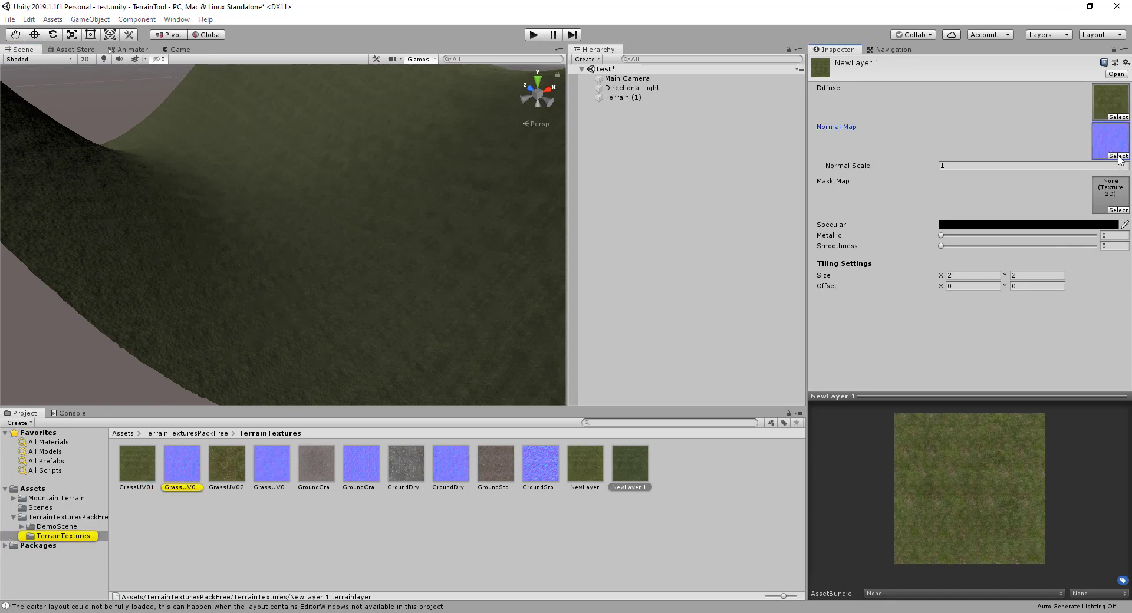
click(1119, 156)
scroll(626, 118, up, 5)
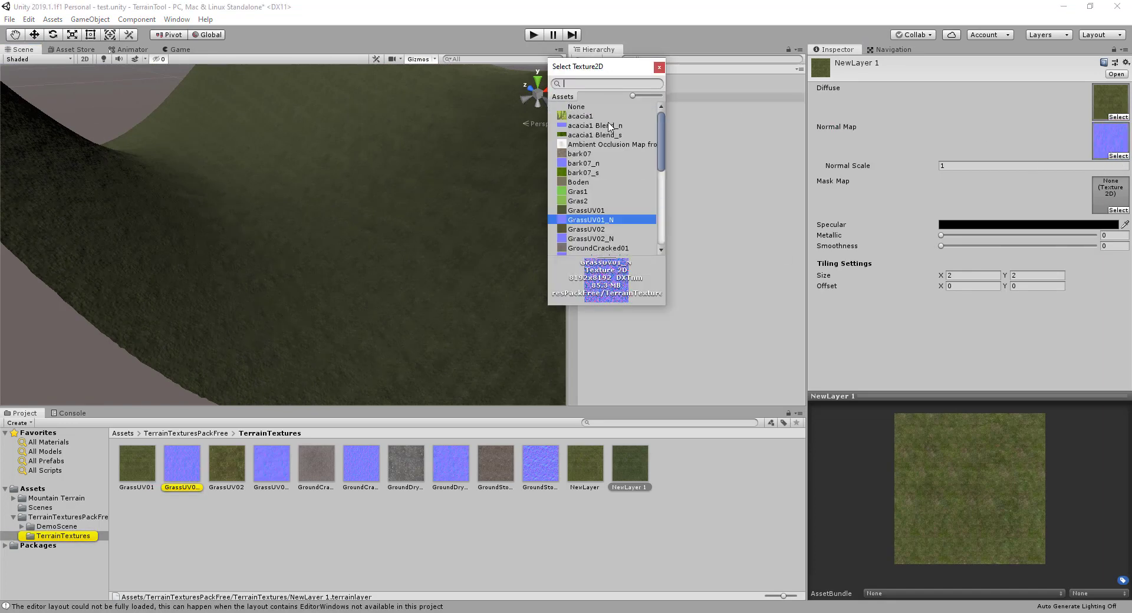
click(588, 108)
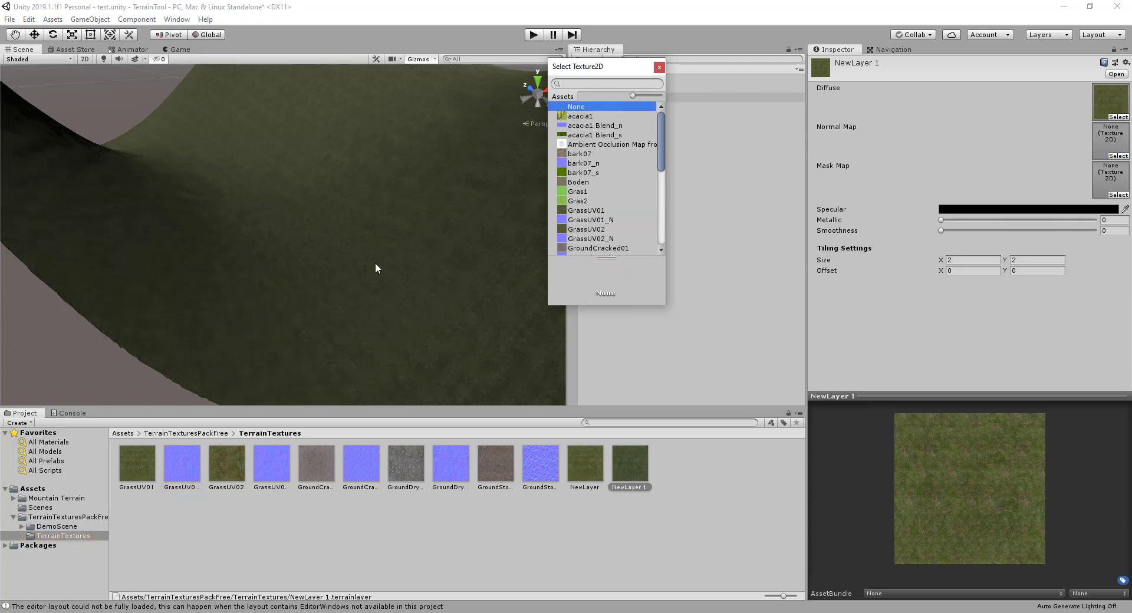
key(Return)
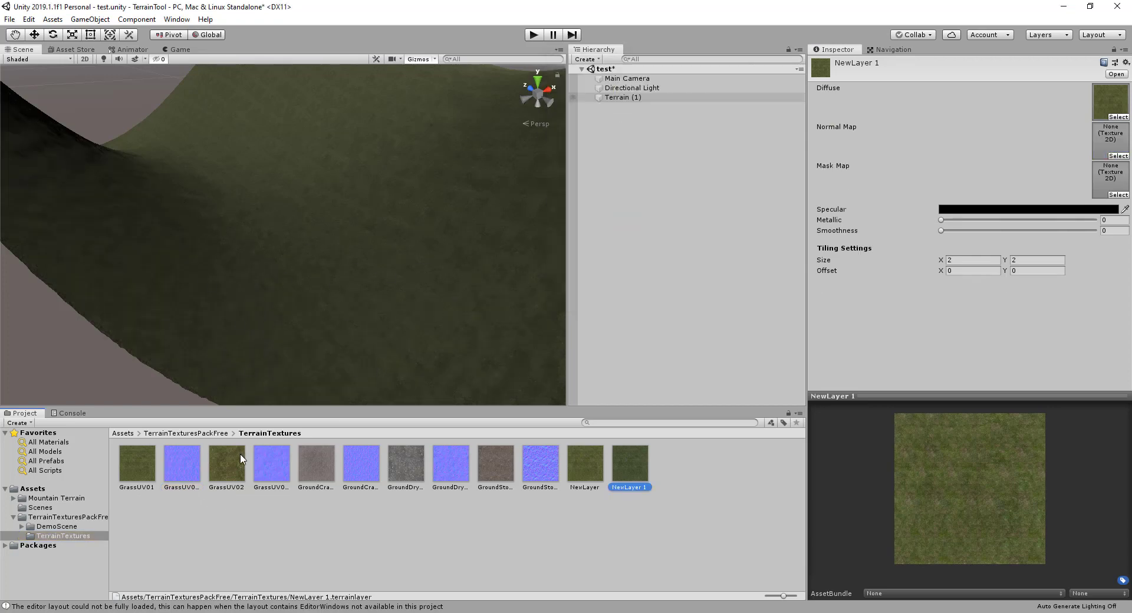
drag(182, 465, 1106, 141)
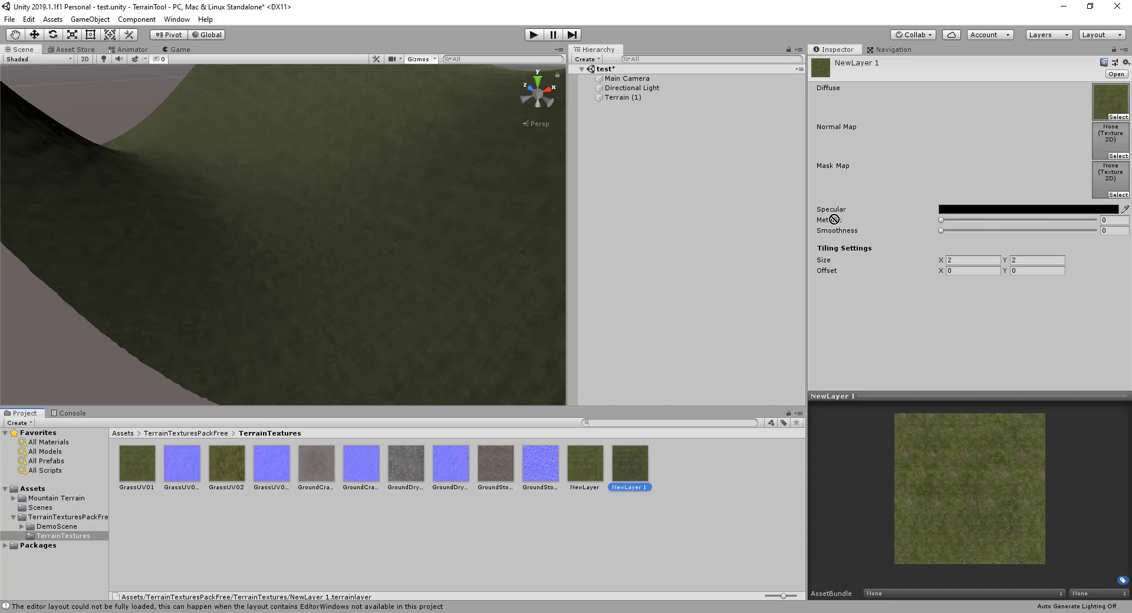
mouse_move(299, 315)
alt+mouse_down()
mouse_move(41, 319)
mouse_move(430, 297)
alt+mouse_up()
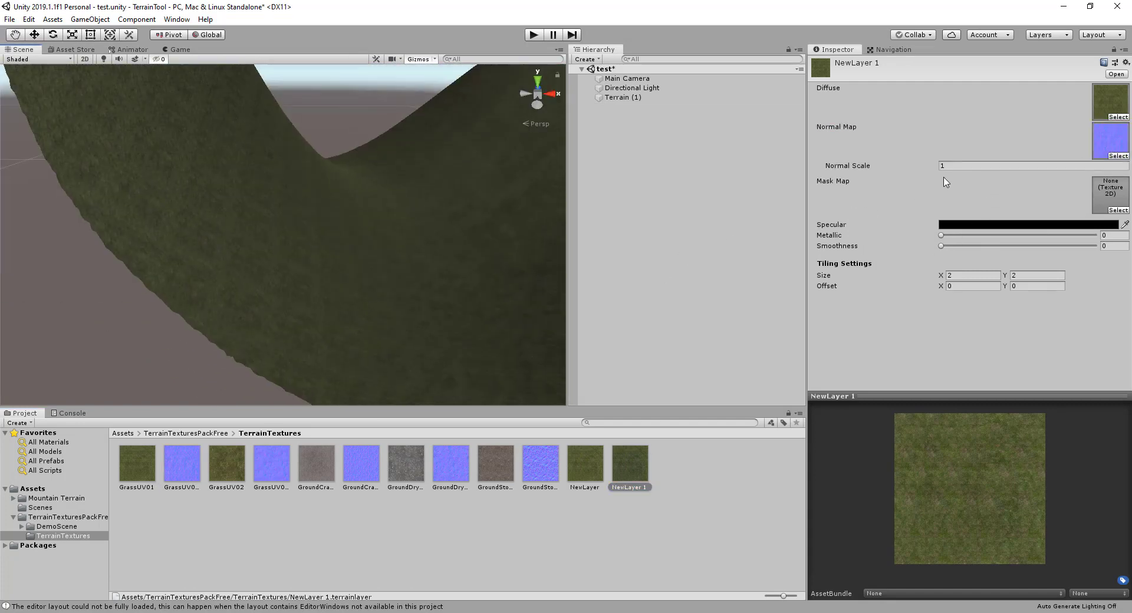
click(908, 167)
drag(908, 168, 842, 165)
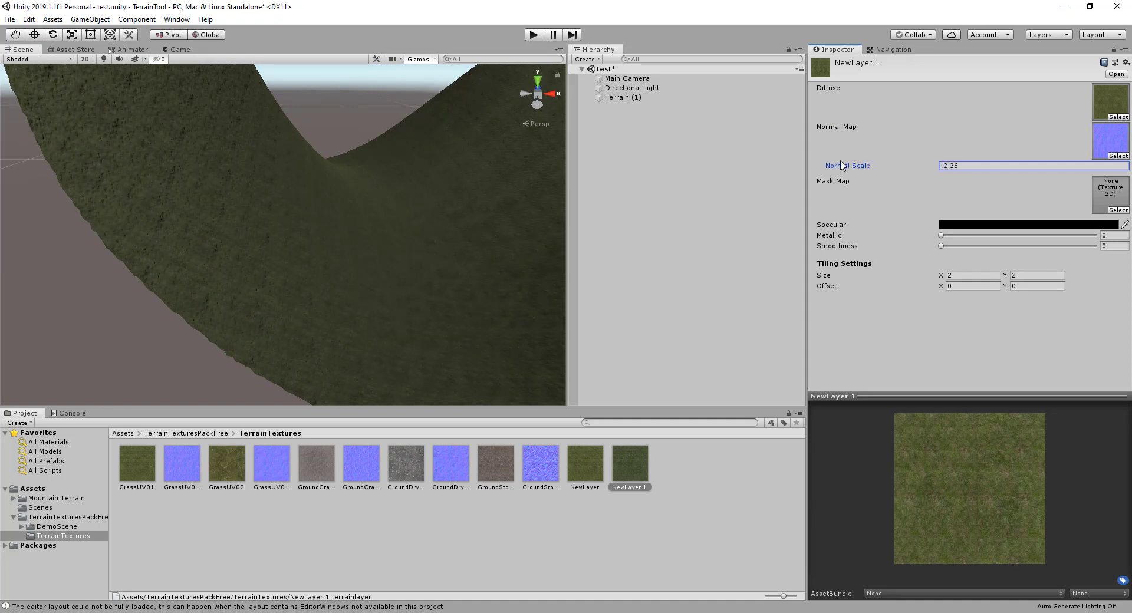
click(979, 165)
text(1)
right_drag(273, 290, 384, 349)
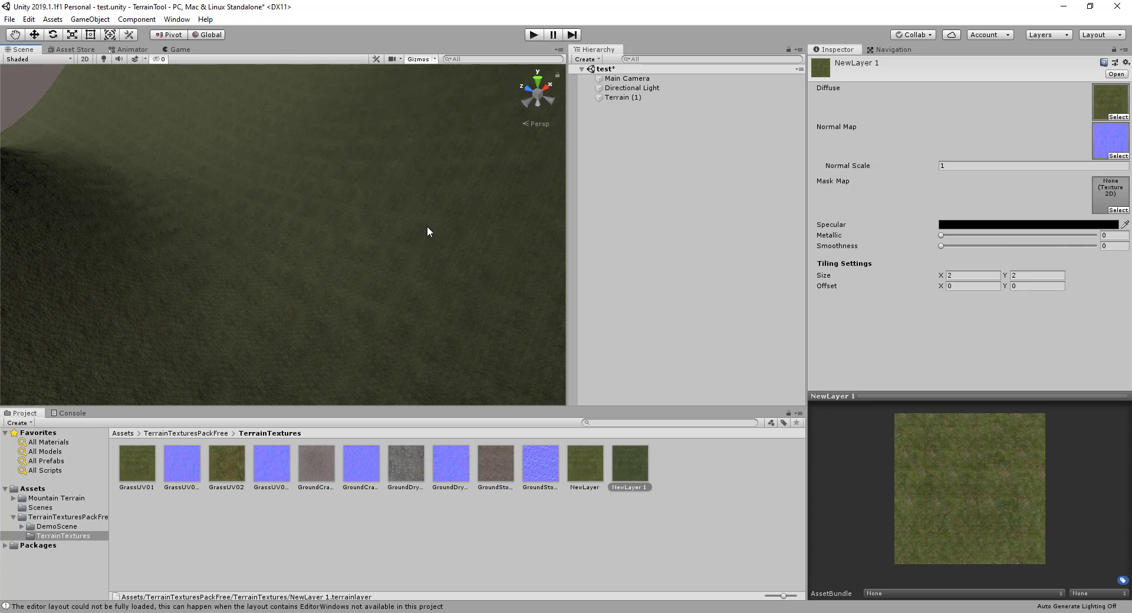
right_drag(472, 261, 442, 240)
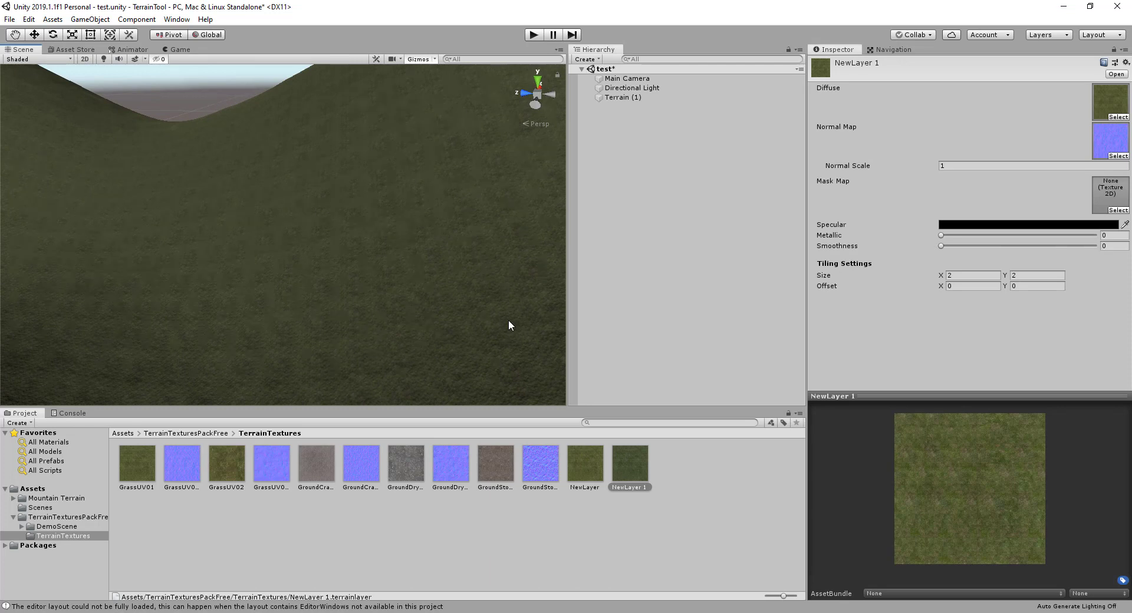
Start editing NewLayer 1's tiling size, then fly around the hills to check the grass.
click(826, 285)
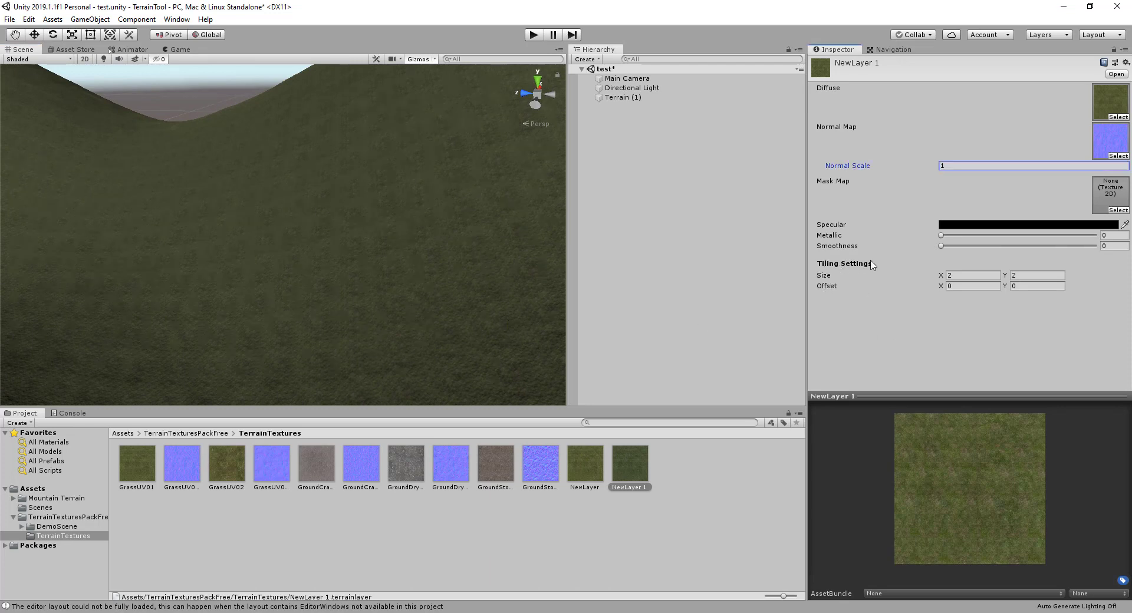
mouse_move(424, 255)
right_down()
mouse_move(377, 246)
mouse_move(386, 252)
right_up()
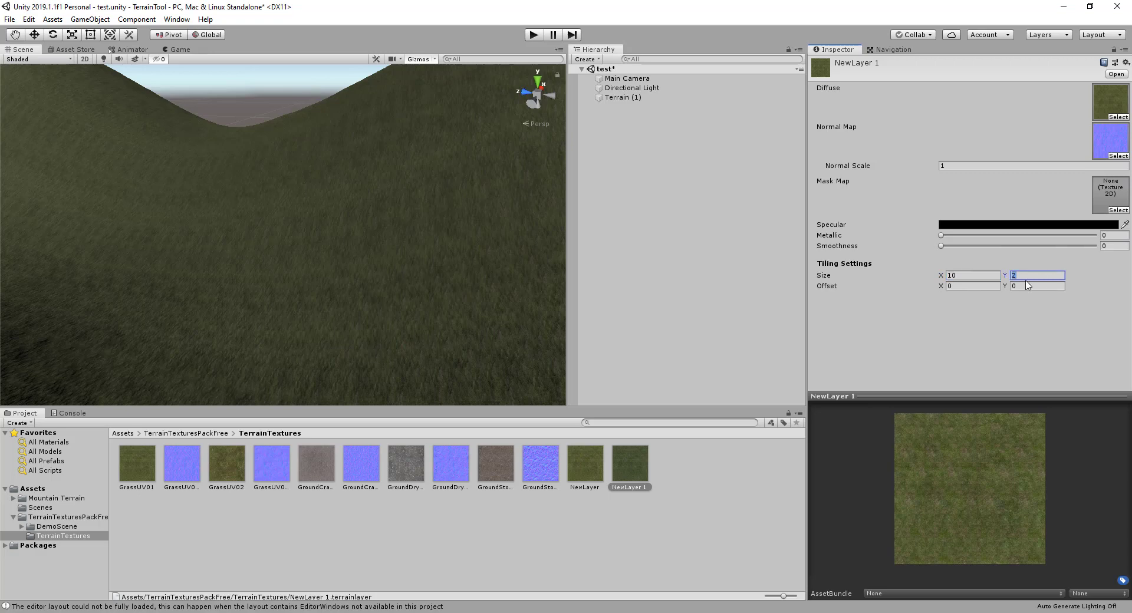
click(1037, 275)
text(10)
mouse_move(509, 247)
right_down()
mouse_move(387, 292)
mouse_move(557, 244)
right_up()
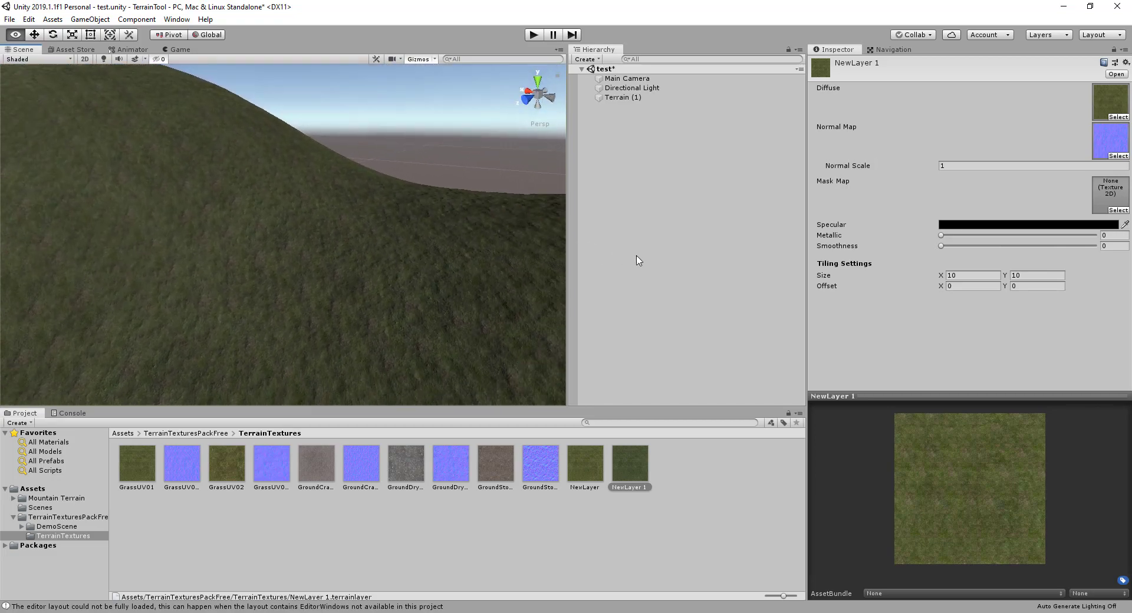
mouse_move(557, 245)
right_down()
mouse_move(744, 257)
mouse_move(356, 350)
mouse_move(296, 324)
right_up()
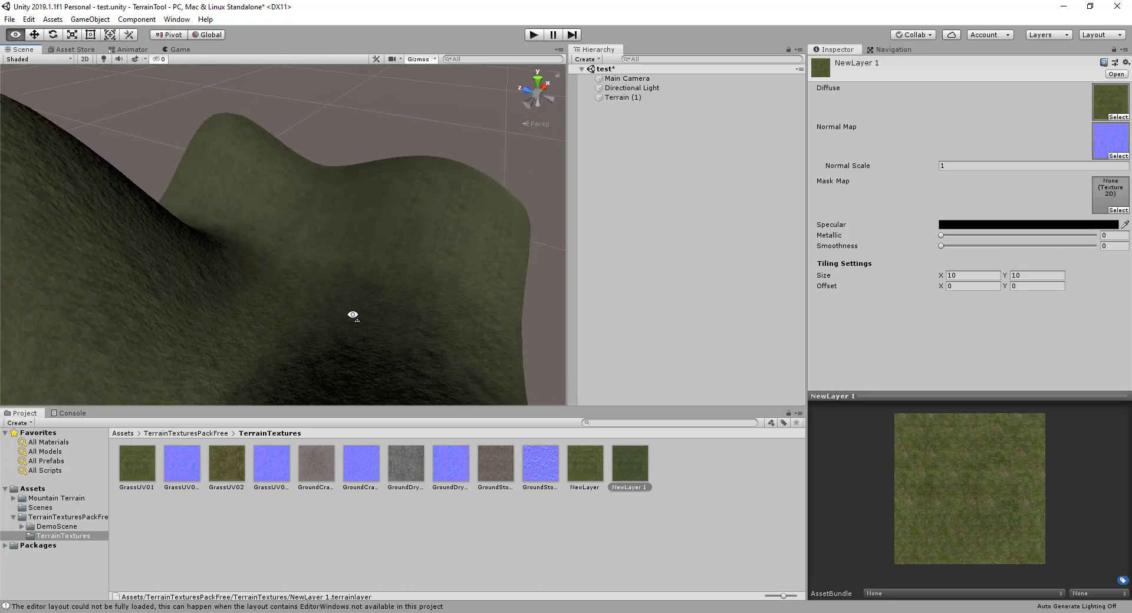
right_drag(296, 324, 374, 313)
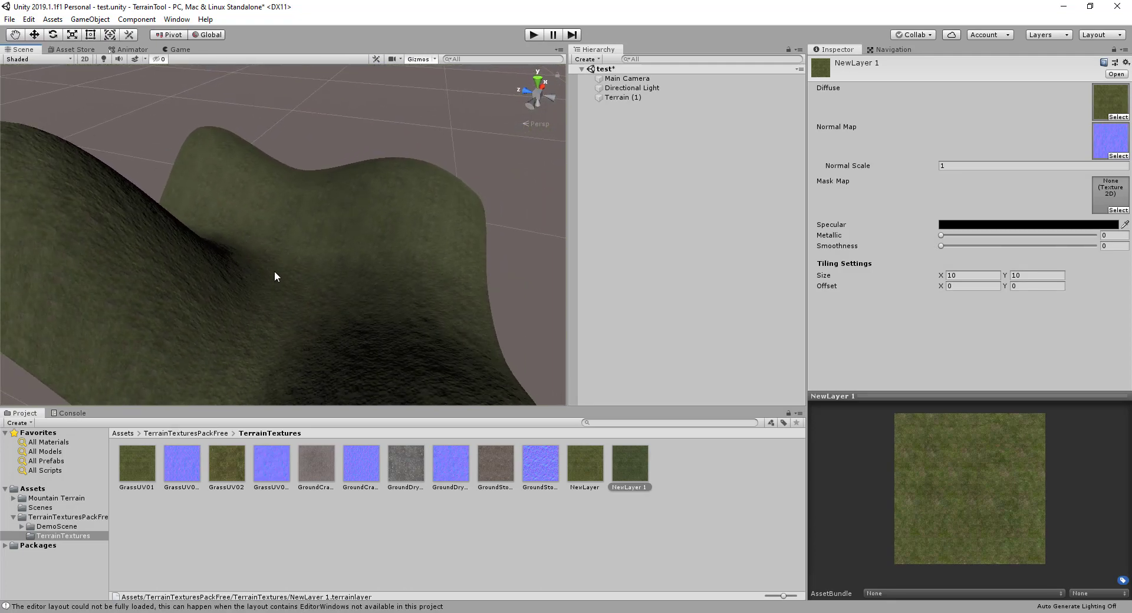
mouse_move(295, 283)
right_down()
mouse_move(202, 273)
mouse_move(150, 223)
right_up()
key(w)
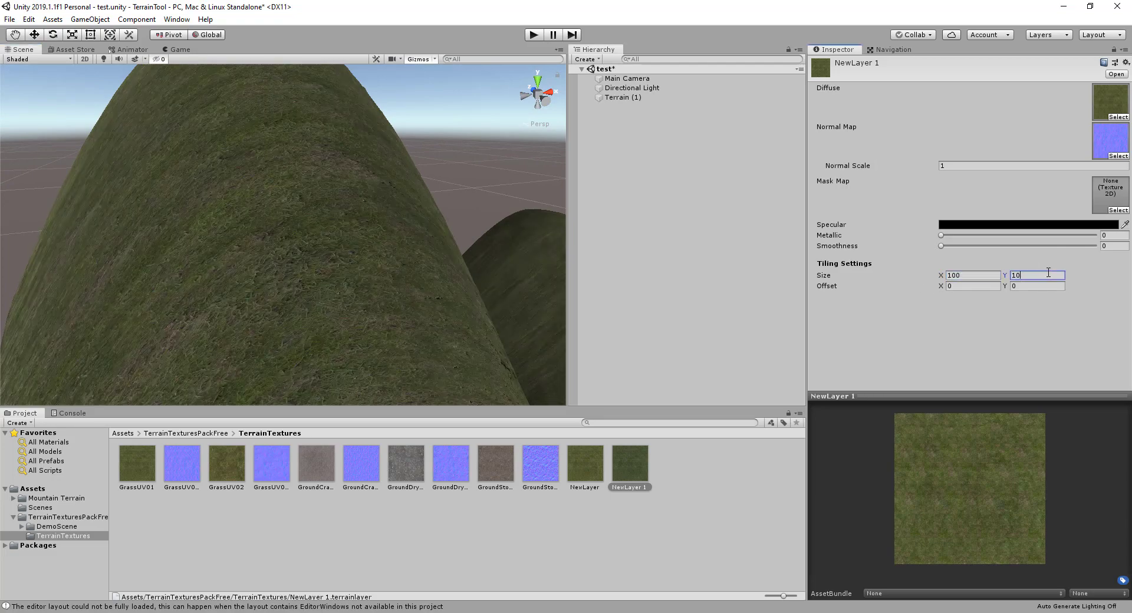
Change NewLayer 1's tiling size from 100 to 10 on X and Y, inspecting the grassy slope.
text(0)
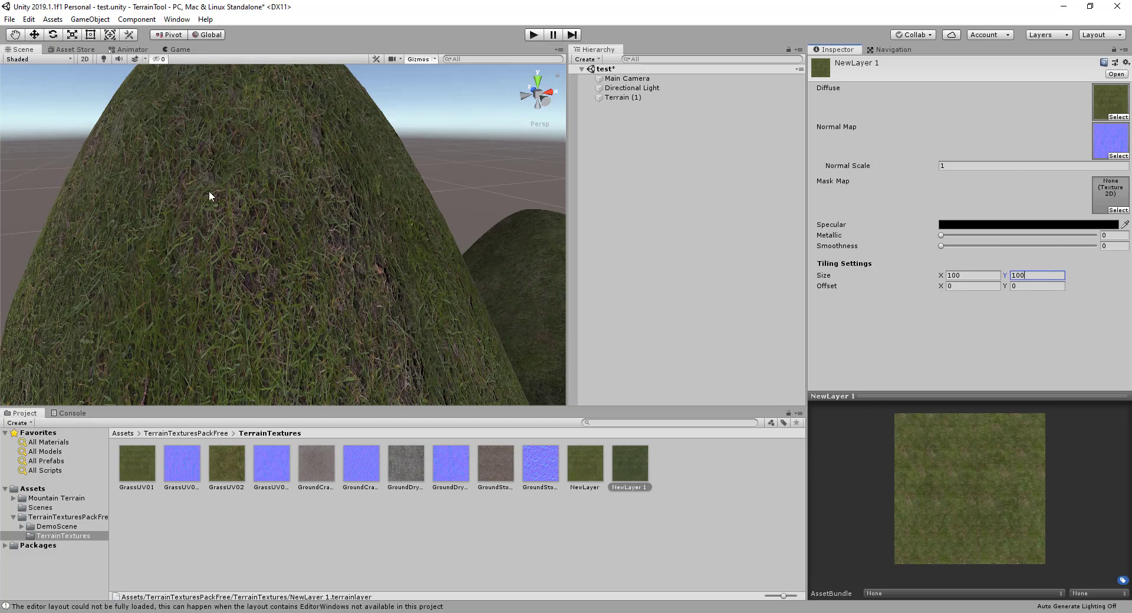
mouse_move(209, 196)
right_down()
mouse_move(412, 258)
mouse_move(200, 313)
mouse_move(172, 266)
right_up()
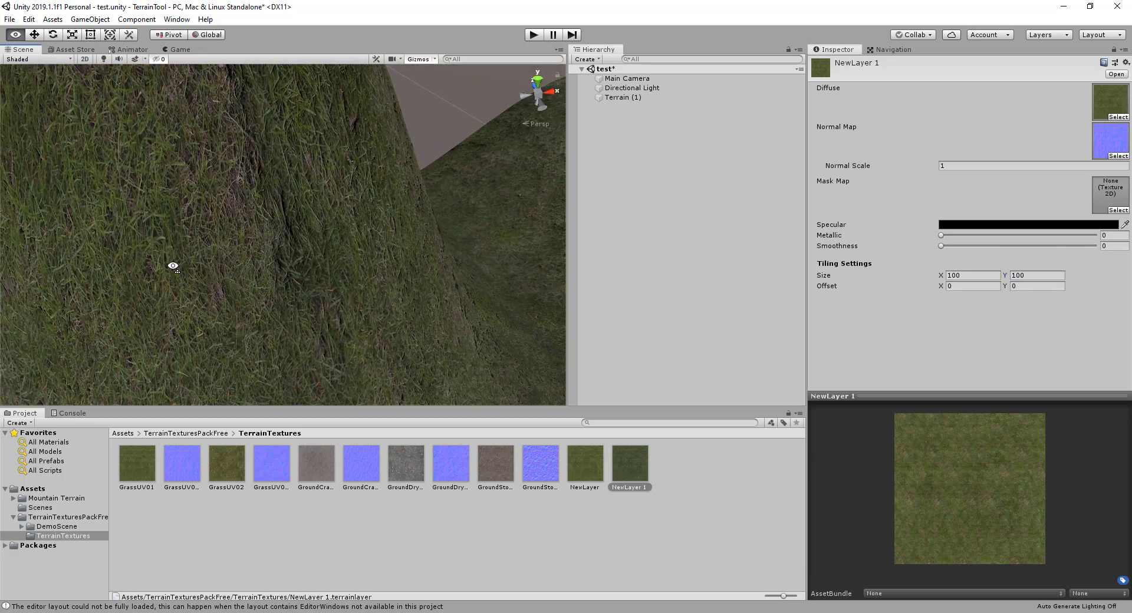
mouse_move(393, 227)
right_down()
mouse_move(298, 233)
mouse_move(303, 207)
mouse_move(422, 233)
mouse_move(518, 221)
mouse_move(654, 245)
mouse_move(626, 273)
right_up()
key(s)
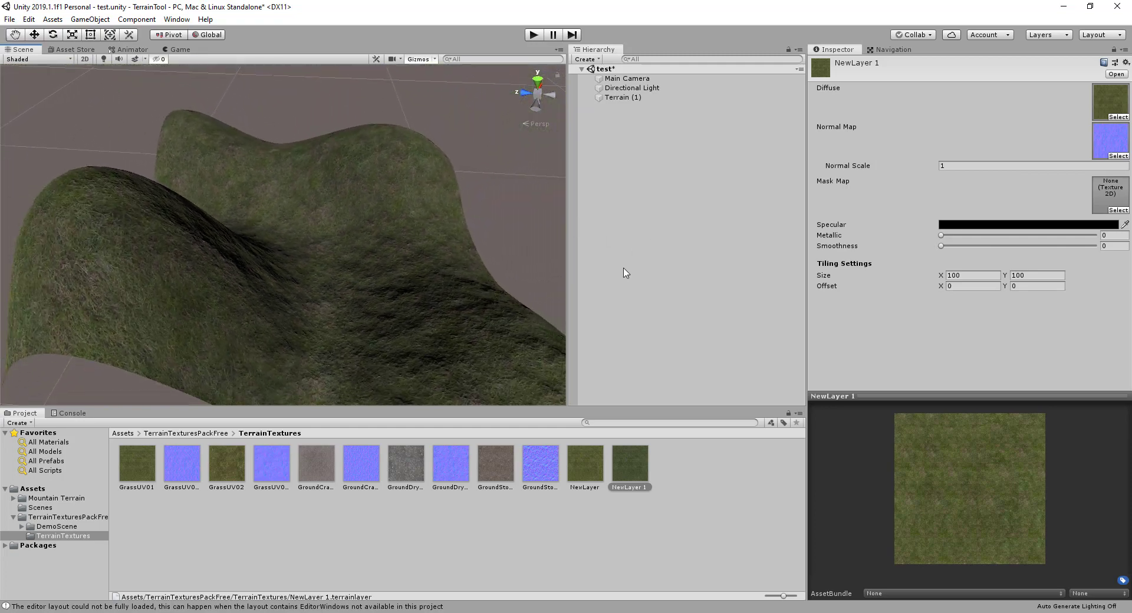
key(w)
mouse_move(430, 300)
right_down()
mouse_move(446, 337)
mouse_move(424, 320)
mouse_move(437, 313)
mouse_move(431, 283)
right_up()
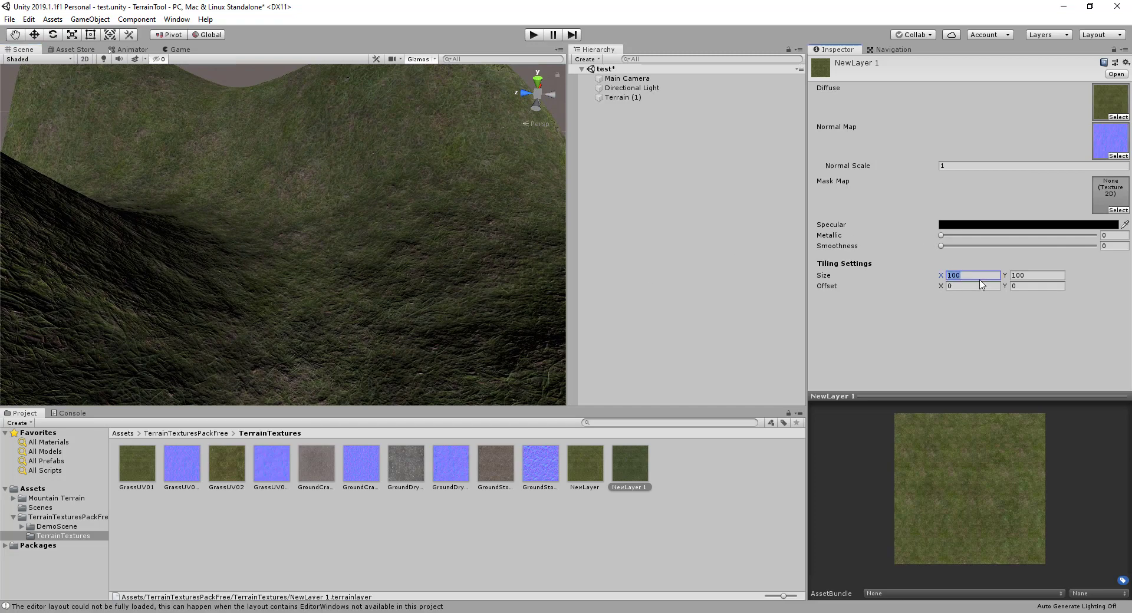
text(10)
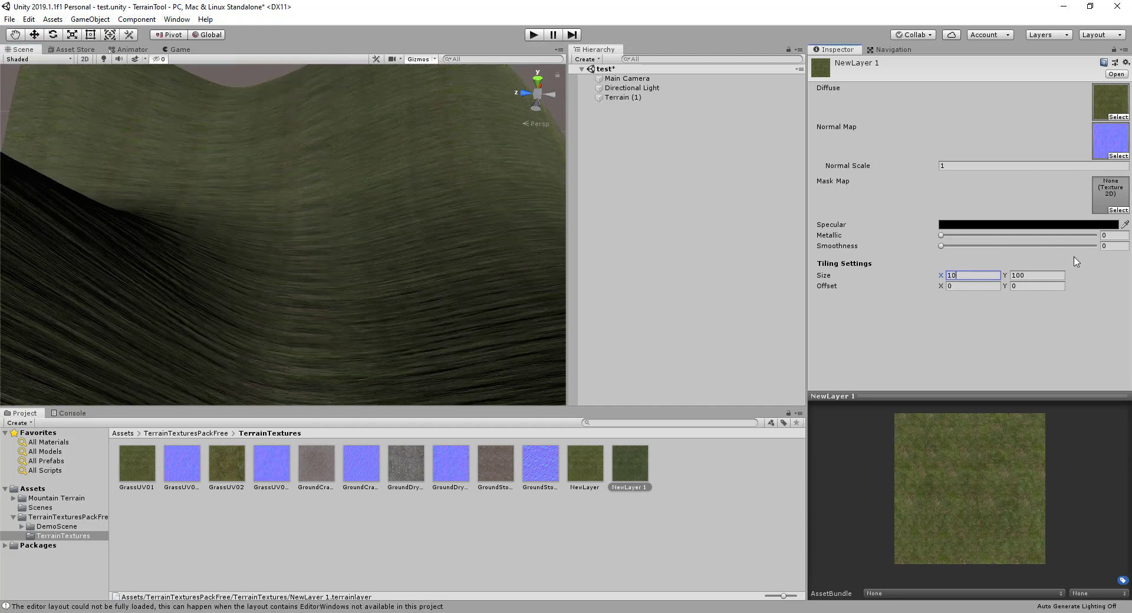
text(10)
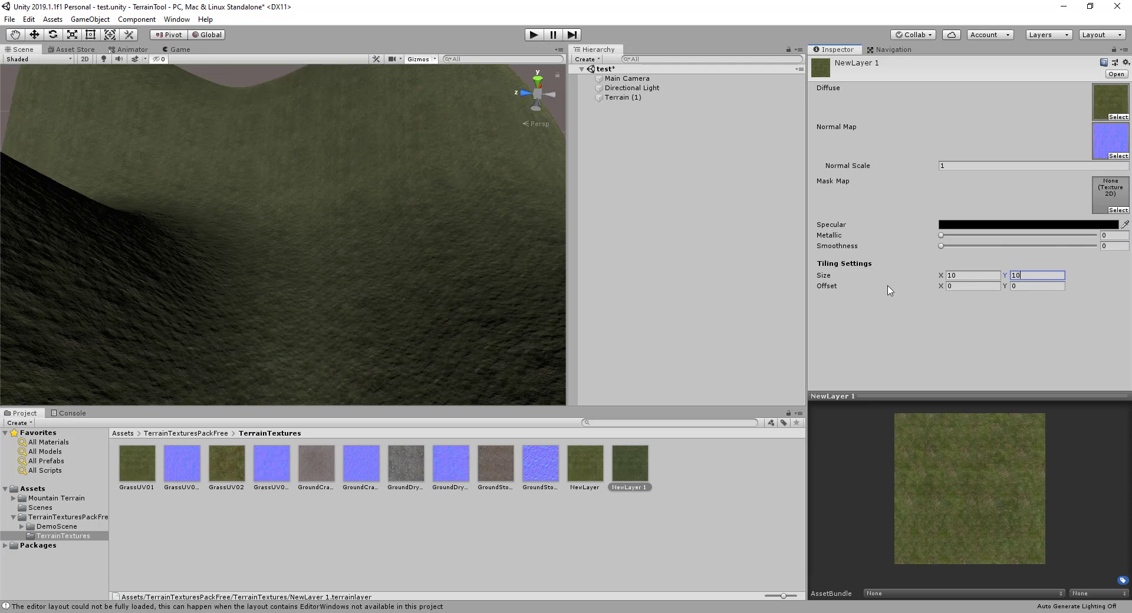
mouse_move(518, 312)
alt+mouse_down()
mouse_move(421, 260)
mouse_move(462, 328)
mouse_move(399, 313)
mouse_move(420, 309)
alt+mouse_up()
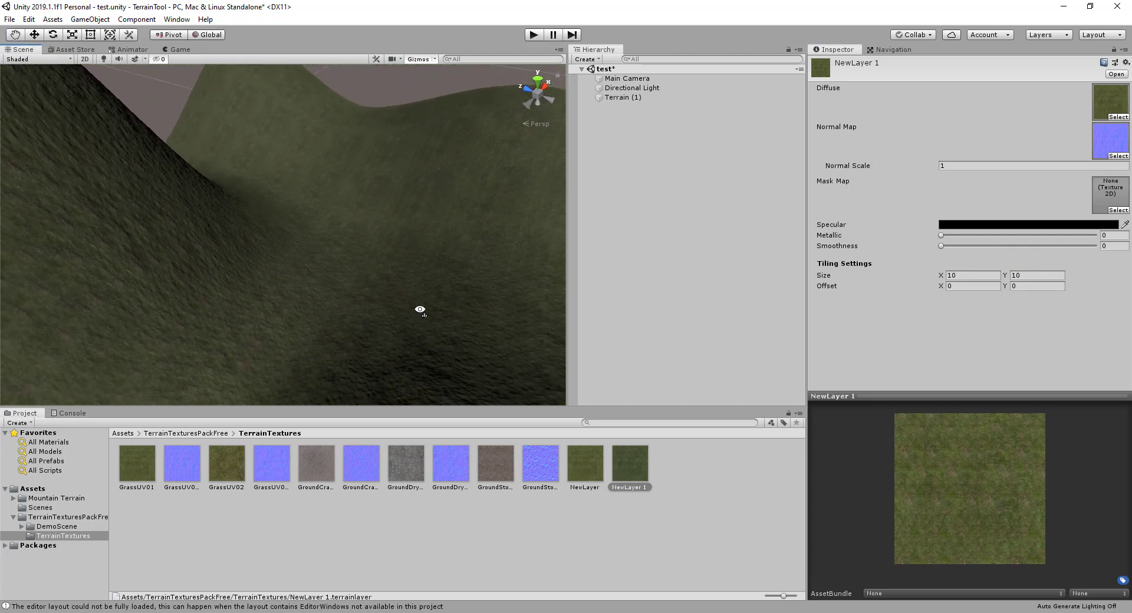
Create NewLayer 2 on Terrain (1) from the GroundDryLeaves01 texture and show its settings.
click(655, 99)
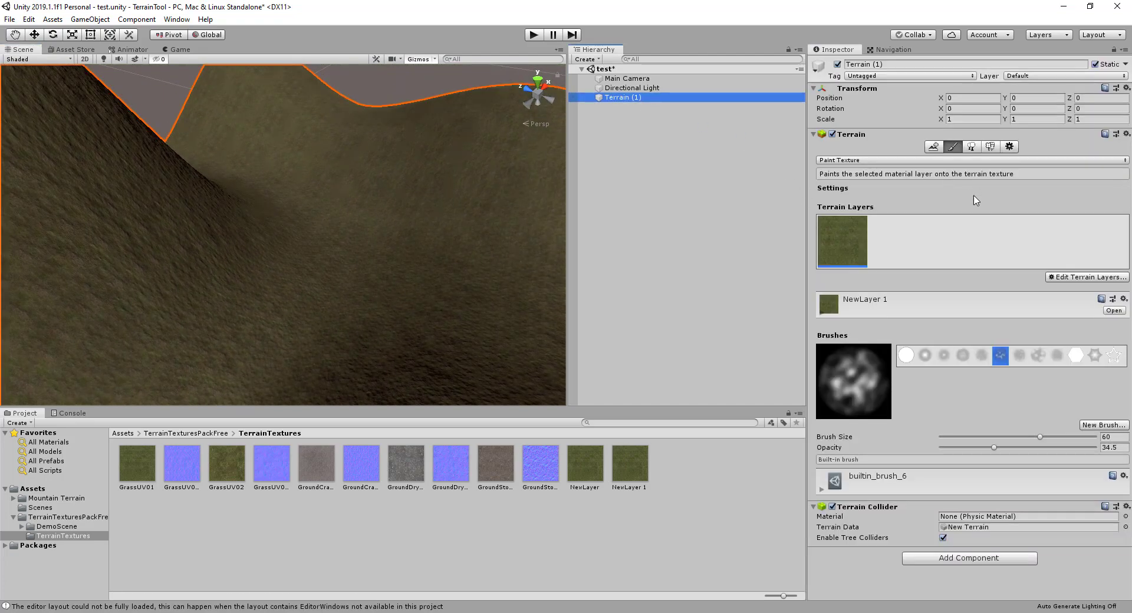
click(1094, 277)
click(1064, 287)
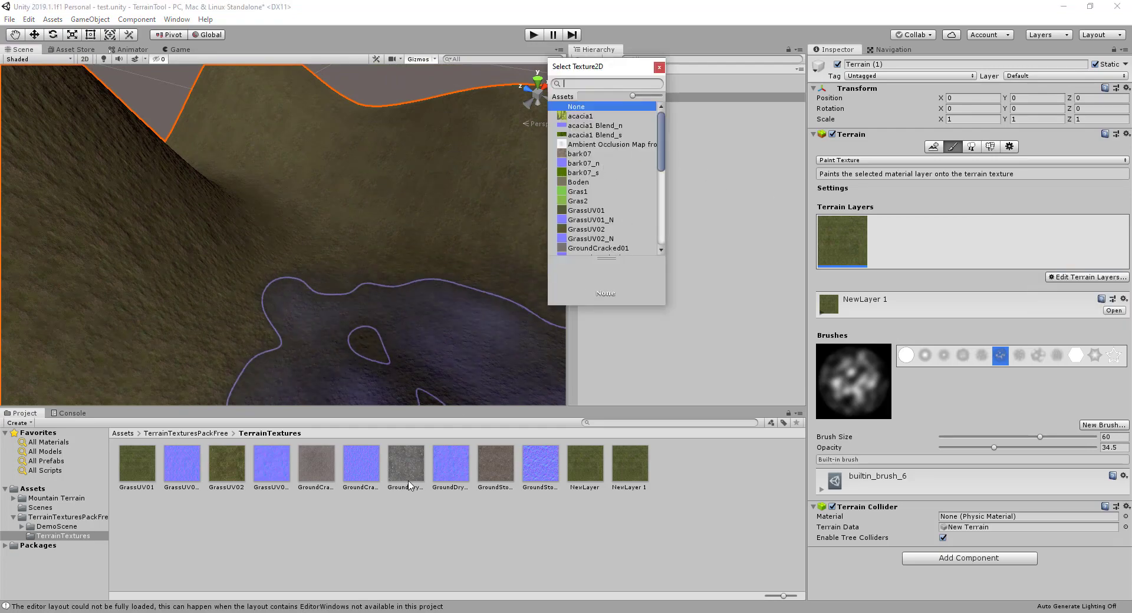
scroll(602, 227, down, 2)
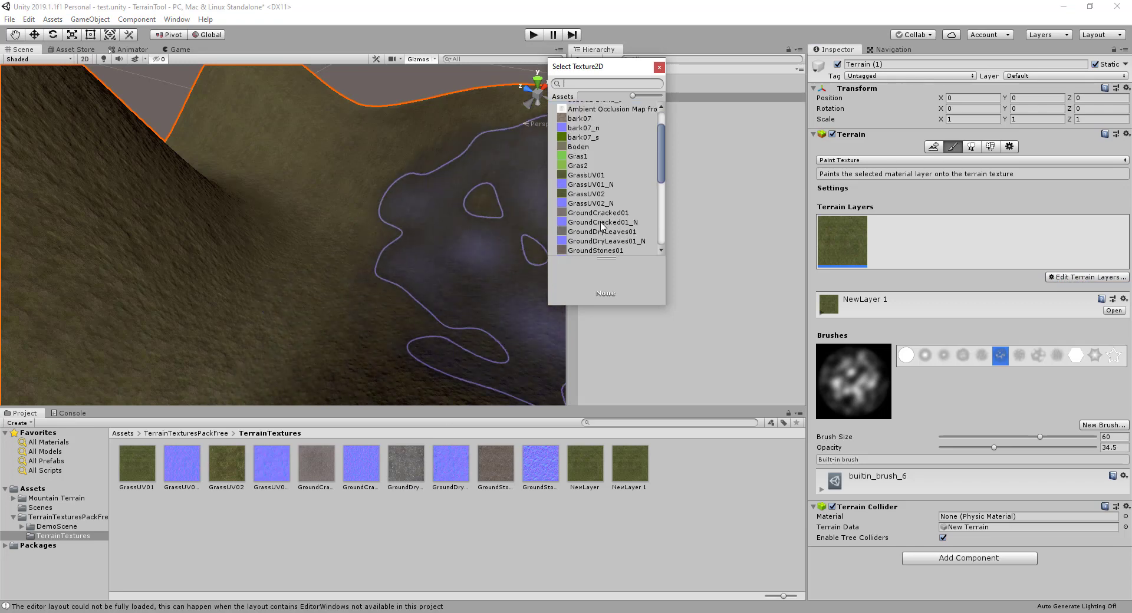
scroll(602, 226, down, 2)
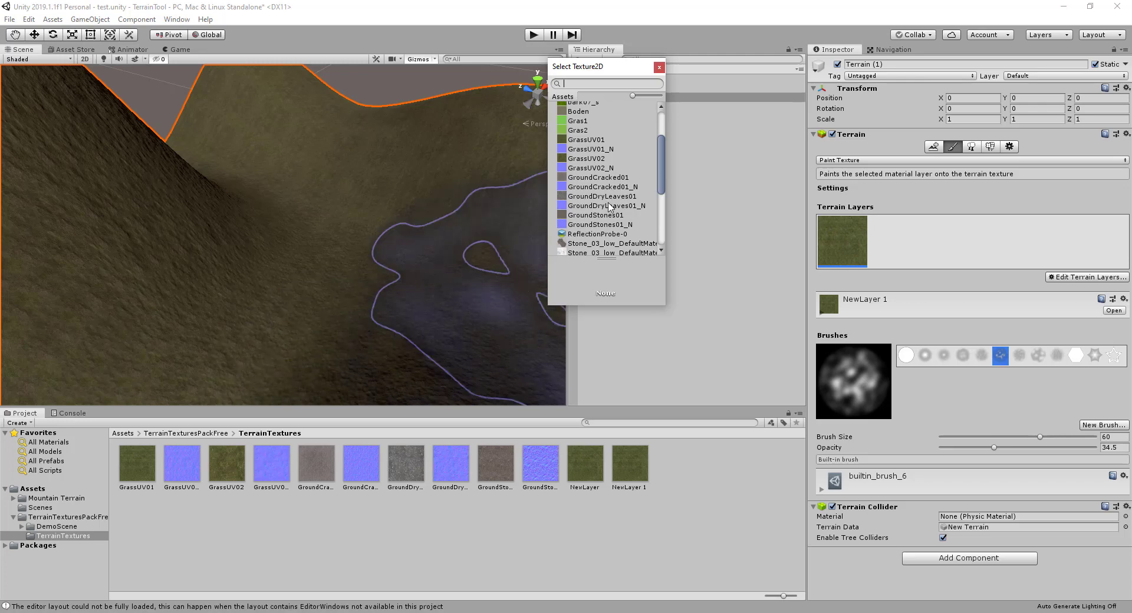
click(608, 197)
double_click(608, 197)
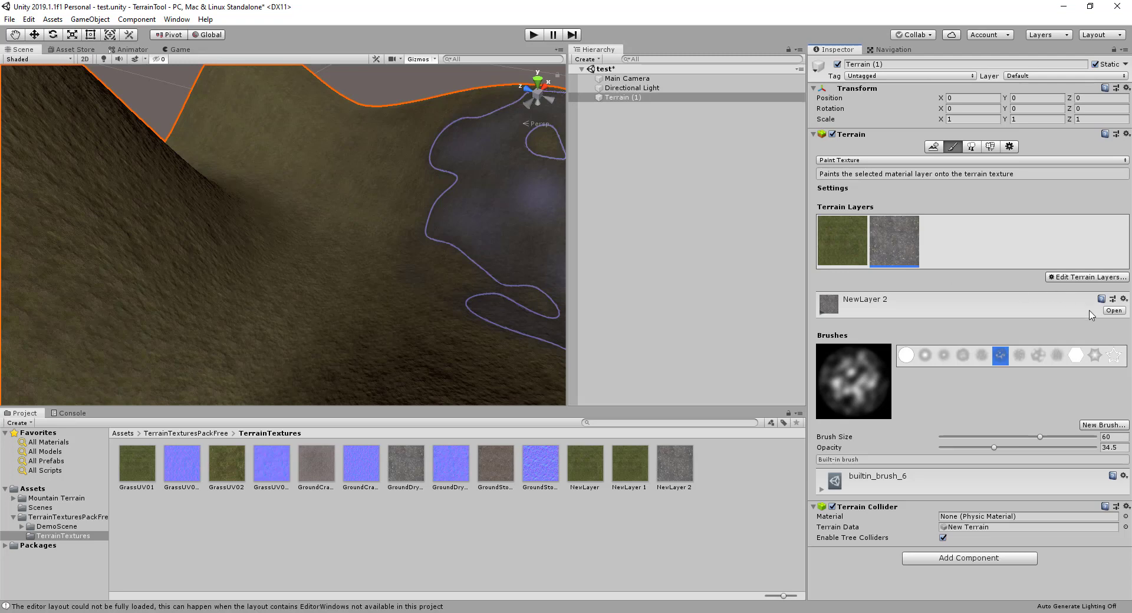
click(1114, 310)
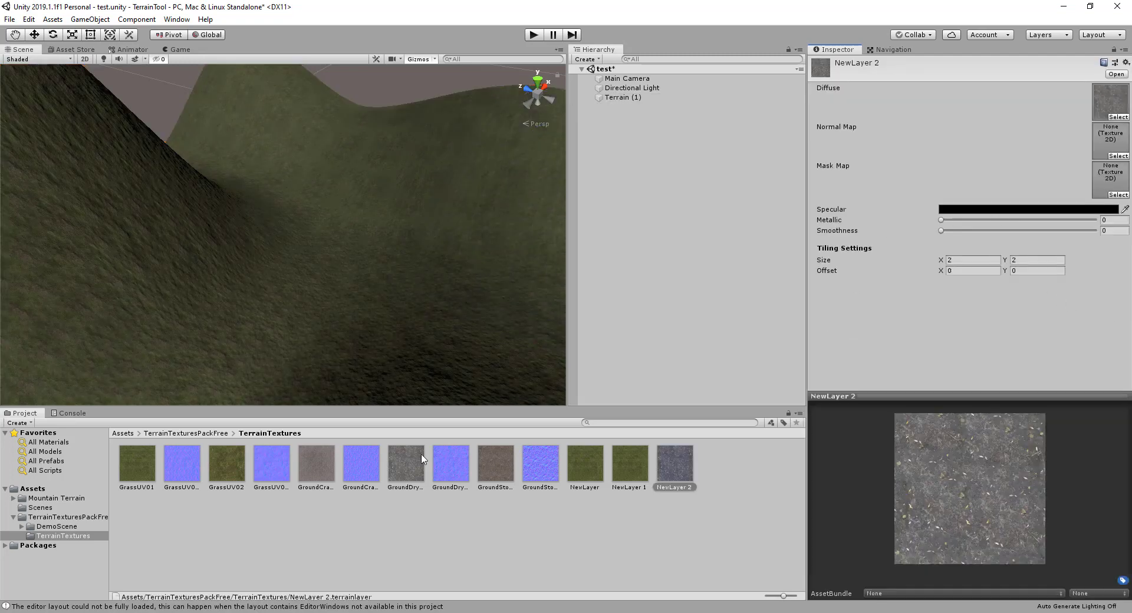
Assign the GroundDry normal map to NewLayer 2's Normal Map slot.
drag(444, 475, 979, 264)
drag(1104, 124, 1110, 140)
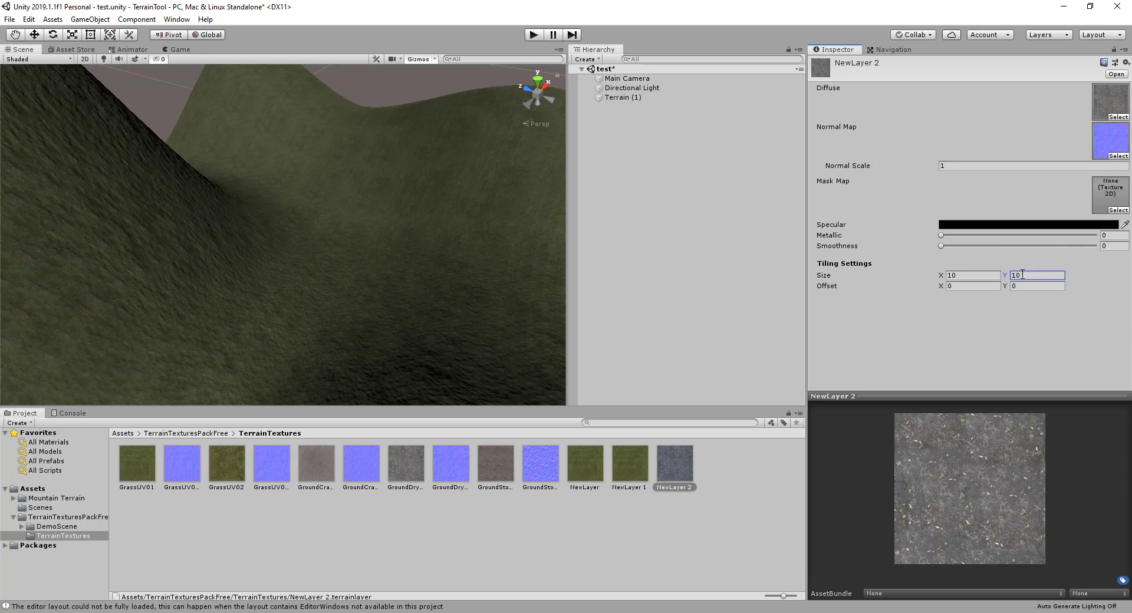
Frame Terrain (1) and paint NewLayer 2's dry-leaves ground in patches across the hillside.
double_click(622, 98)
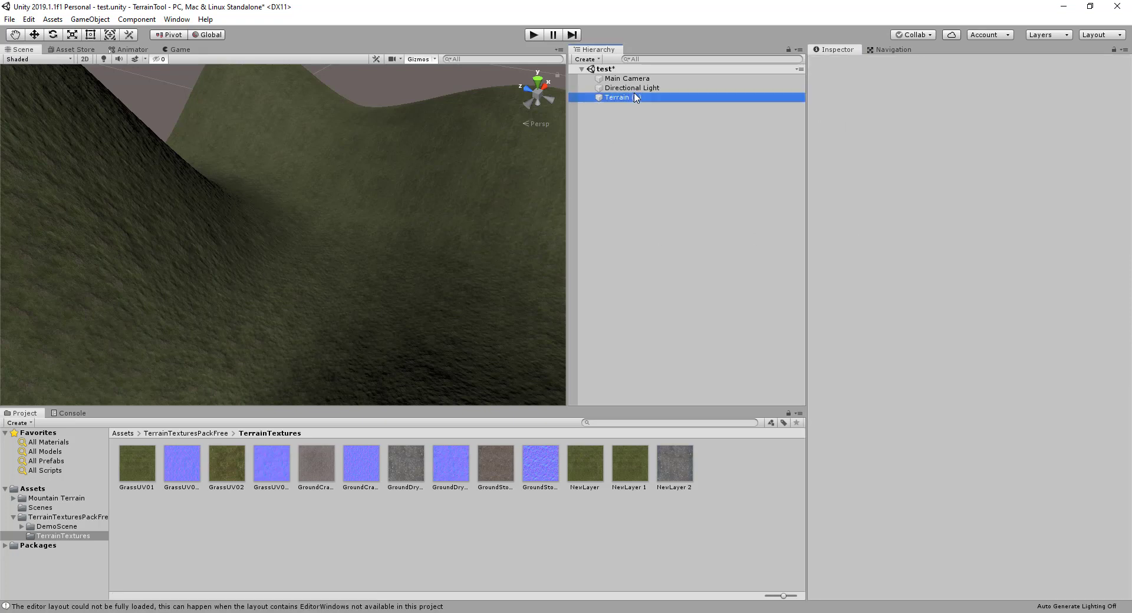
scroll(295, 246, up, 2)
scroll(298, 241, up, 5)
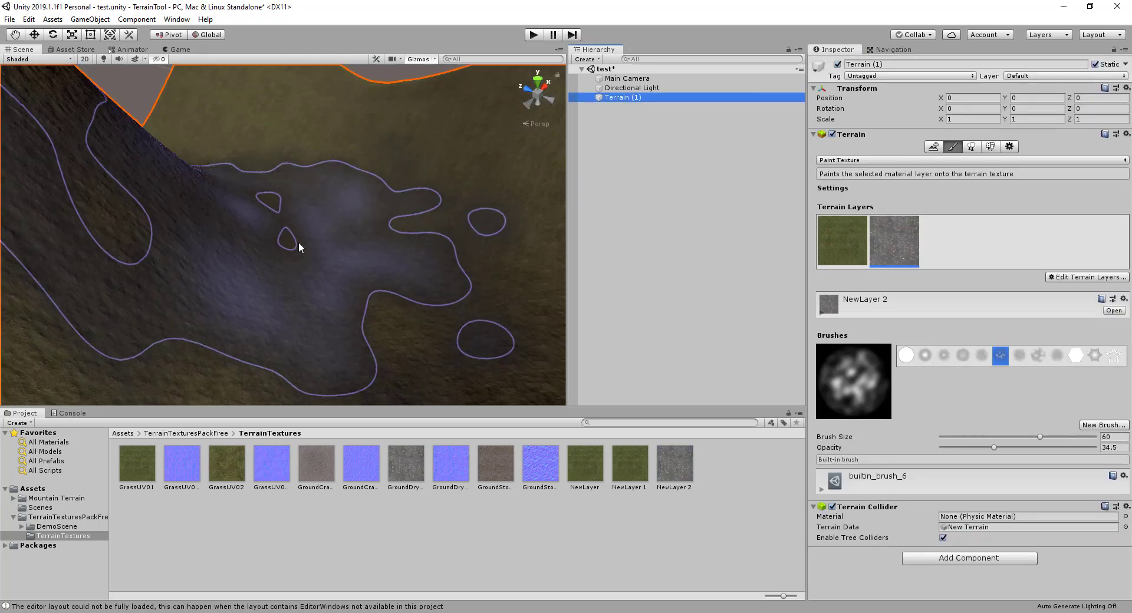
scroll(299, 242, down, 2)
scroll(299, 242, up, 1)
mouse_move(312, 247)
alt+mouse_down()
mouse_move(355, 244)
mouse_move(319, 273)
mouse_move(296, 273)
mouse_move(330, 256)
mouse_move(170, 283)
mouse_move(84, 256)
mouse_move(136, 252)
mouse_move(101, 240)
mouse_move(238, 245)
mouse_move(733, 153)
alt+mouse_up()
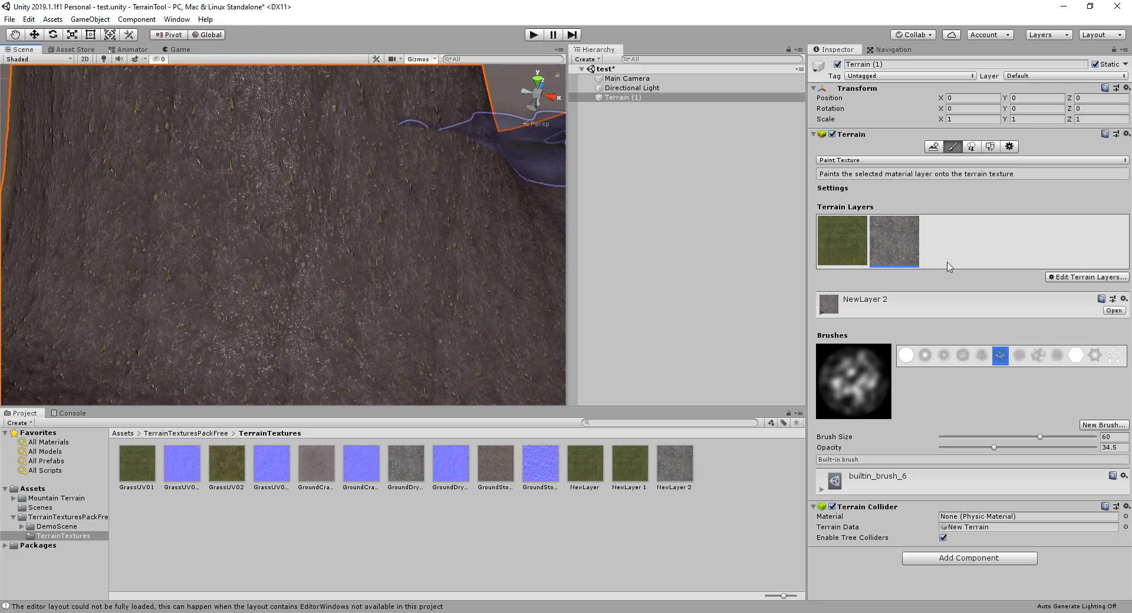
mouse_move(448, 259)
alt+mouse_down()
mouse_move(610, 243)
mouse_move(419, 255)
mouse_move(313, 311)
mouse_move(351, 217)
mouse_move(473, 87)
alt+mouse_up()
click(473, 90)
mouse_move(422, 230)
alt+mouse_down()
mouse_move(273, 203)
mouse_move(328, 197)
mouse_move(444, 233)
mouse_move(468, 226)
mouse_move(338, 236)
mouse_move(461, 227)
alt+mouse_up()
click(648, 97)
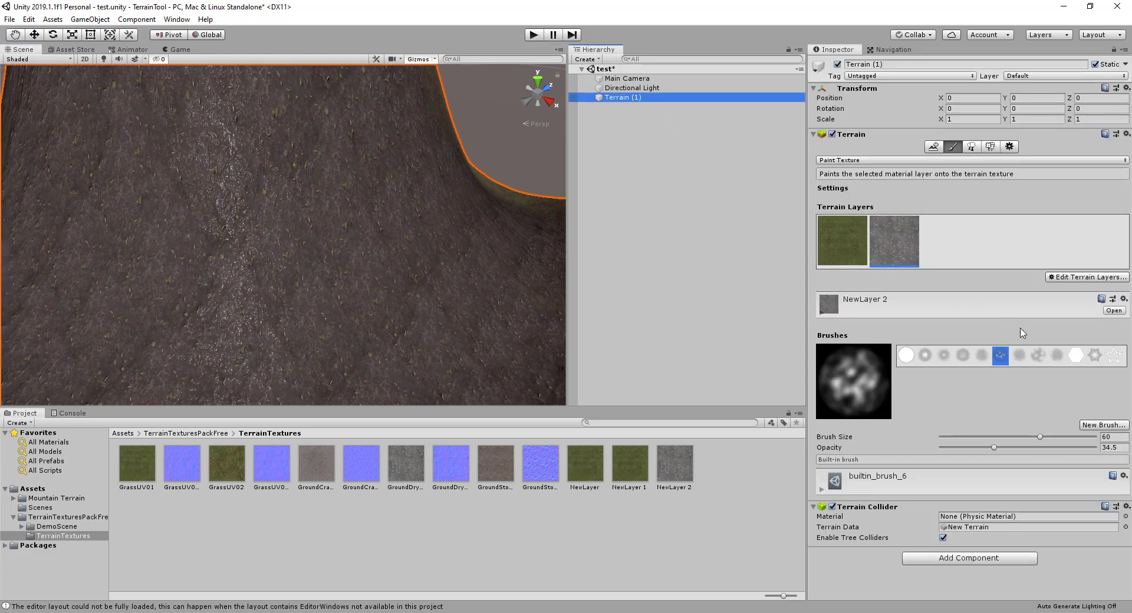
click(1115, 311)
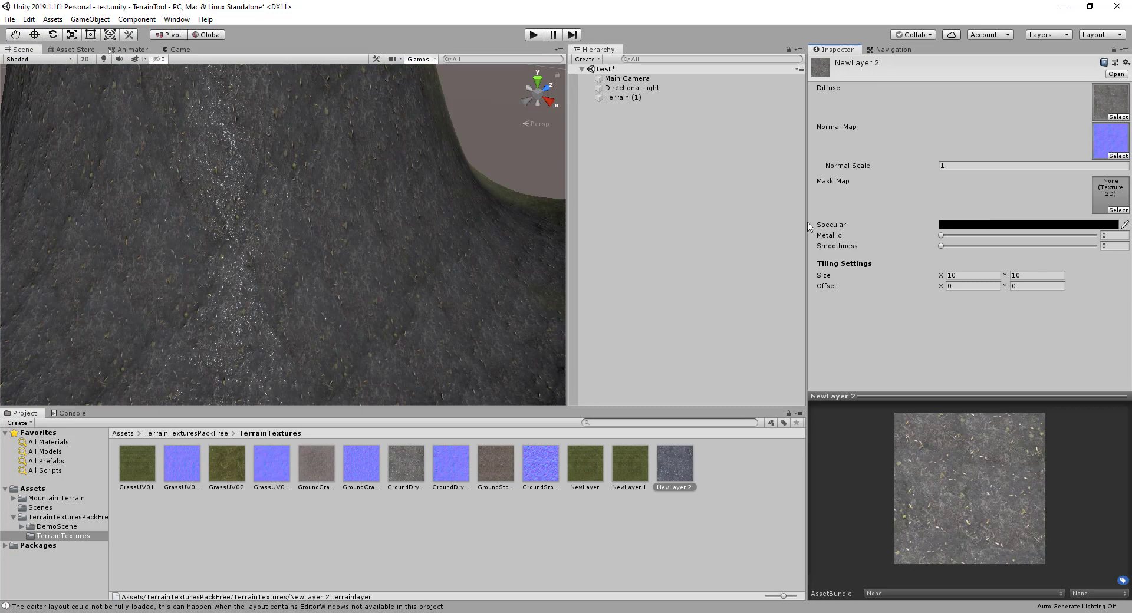
Set the rocky NewLayer 2's specular colour to white.
mouse_move(353, 233)
alt+mouse_down()
mouse_move(324, 235)
mouse_move(331, 255)
mouse_move(316, 254)
mouse_move(94, 194)
mouse_move(162, 217)
mouse_move(212, 303)
mouse_move(283, 238)
mouse_move(598, 240)
alt+mouse_up()
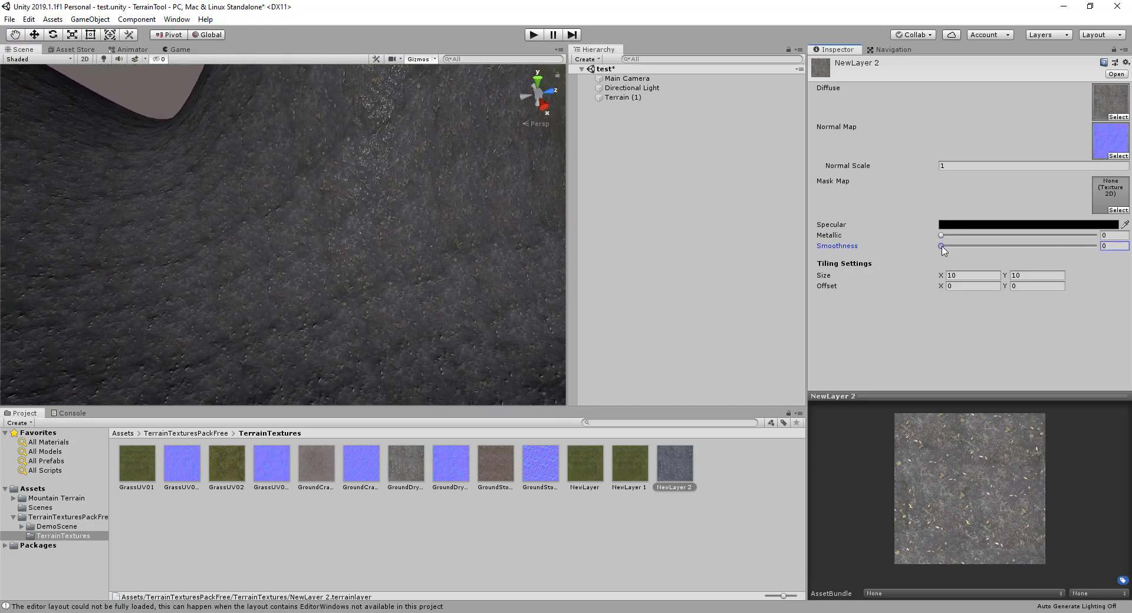
click(951, 226)
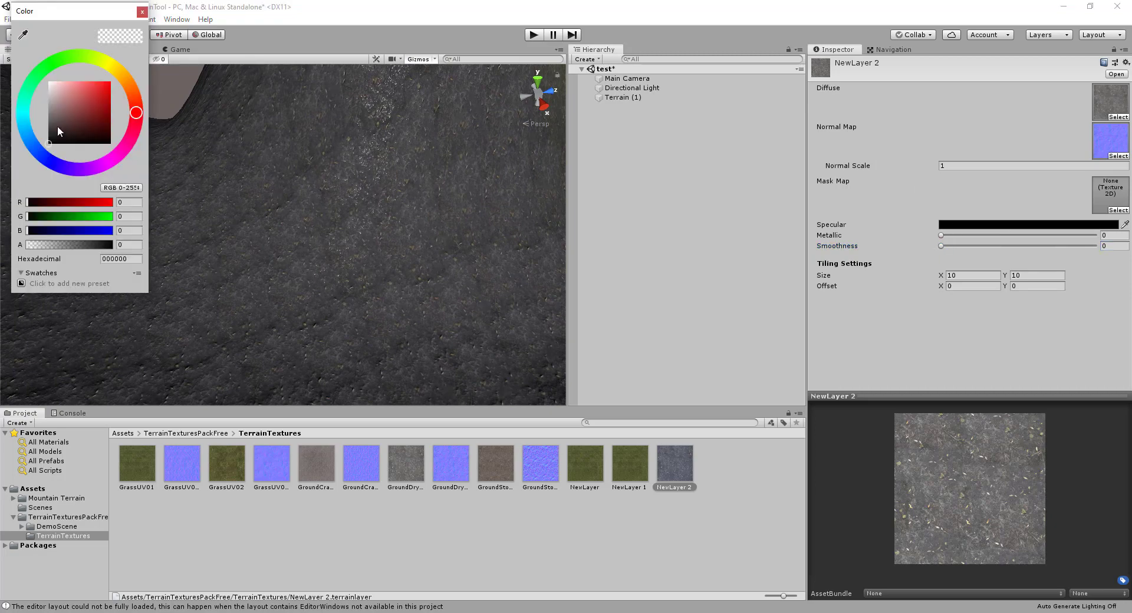
mouse_move(58, 126)
mouse_down()
mouse_move(39, 70)
mouse_move(50, 143)
mouse_up()
click(142, 12)
Reselect Terrain (1) and lower the brush to size 12.1 and opacity 11.9.
mouse_move(228, 170)
right_down()
mouse_move(873, 215)
mouse_move(546, 255)
right_up()
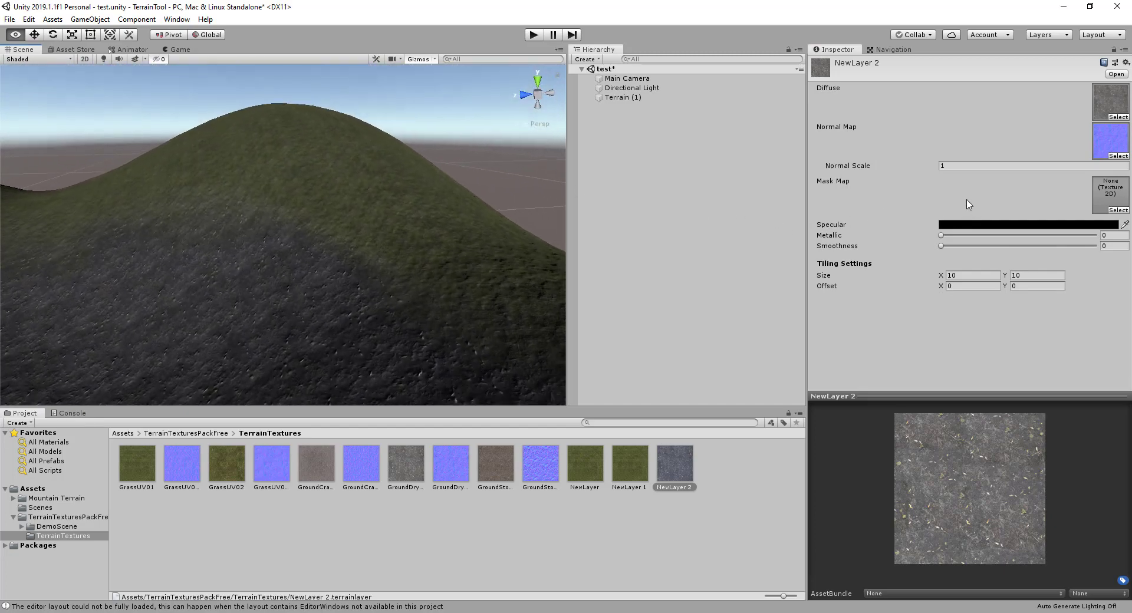
click(639, 99)
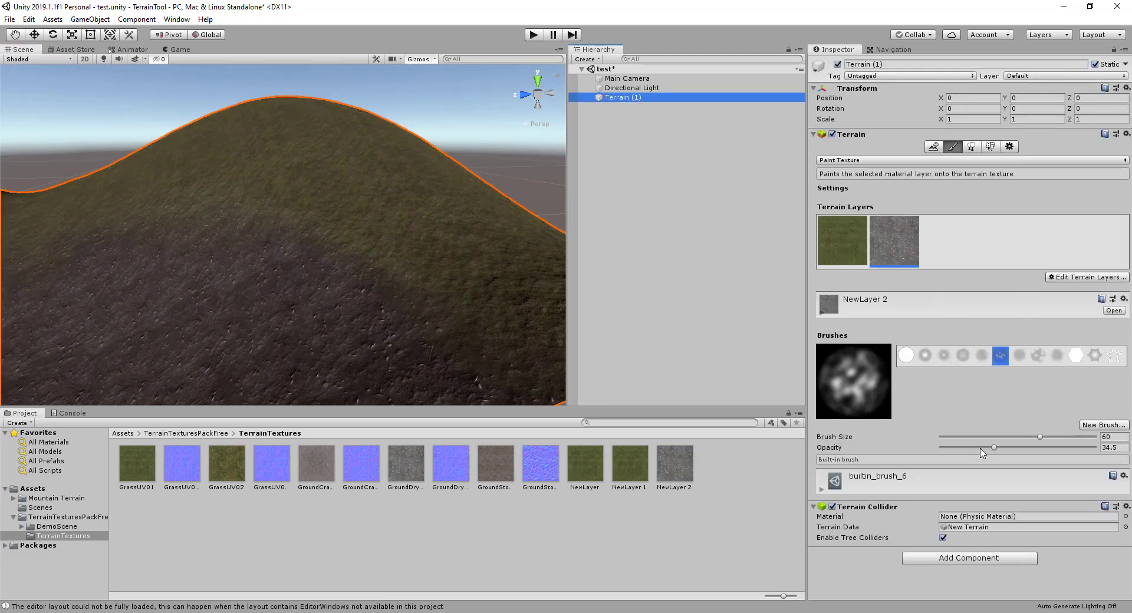
drag(981, 450, 968, 449)
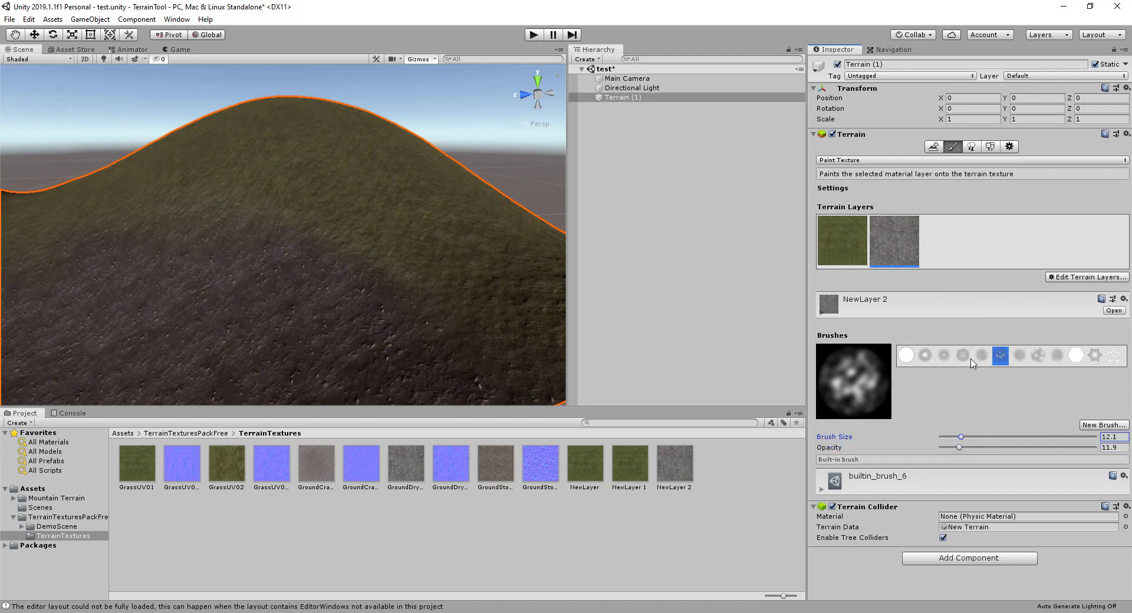
Switch to a soft round brush at opacity 2.3 and faintly paint rock across the hill.
click(965, 356)
drag(331, 235, 412, 330)
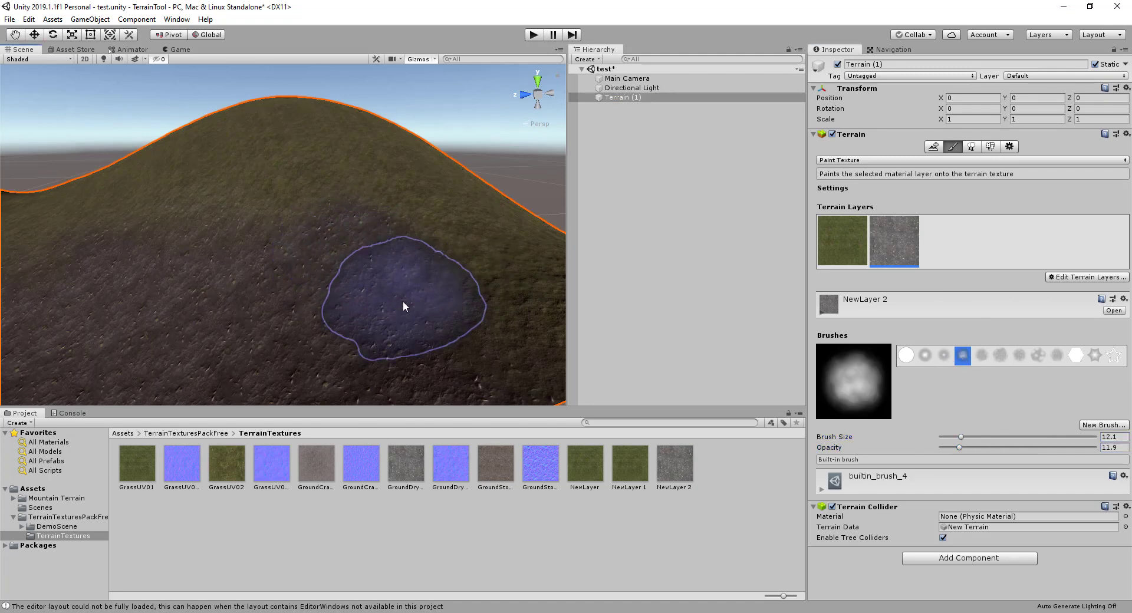
click(944, 449)
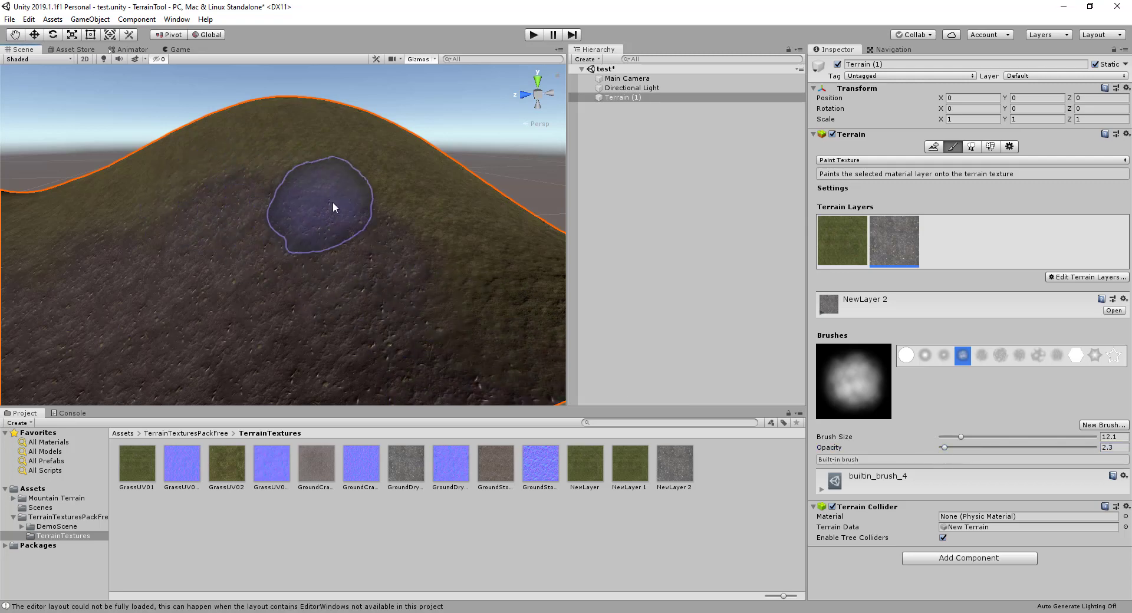
drag(332, 202, 154, 179)
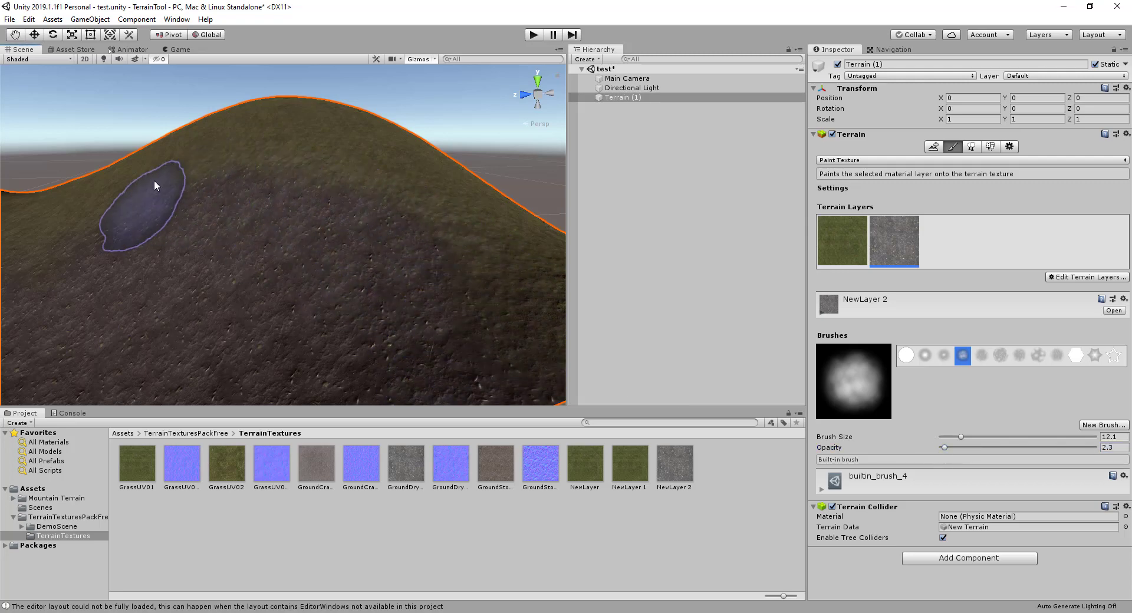
drag(394, 185, 176, 169)
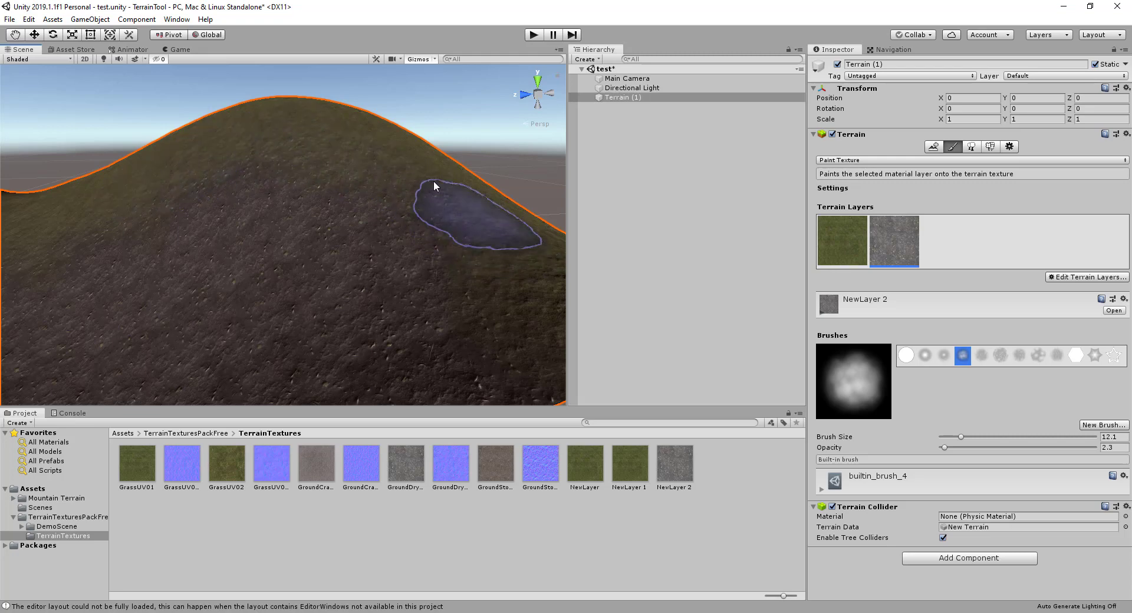
drag(433, 185, 164, 196)
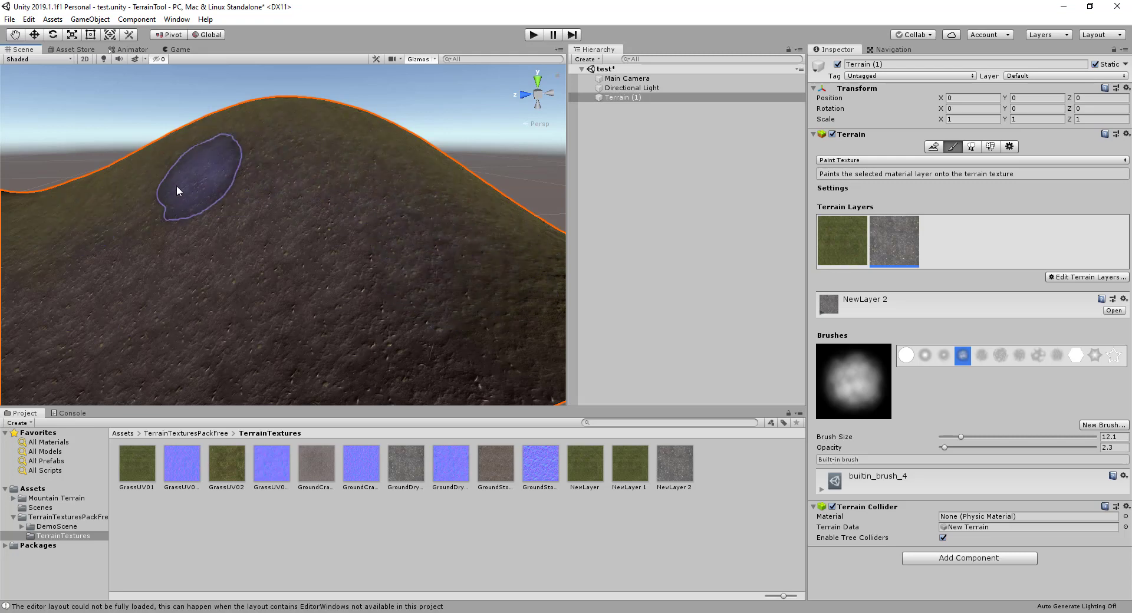
alt+drag(173, 277, 269, 229)
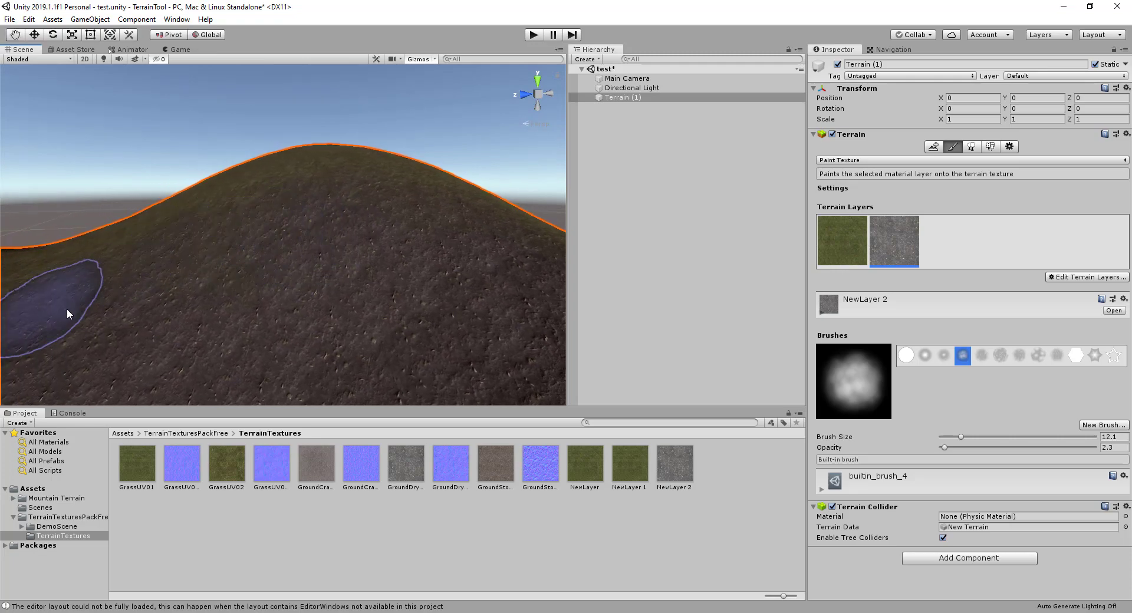
alt+drag(67, 311, 517, 306)
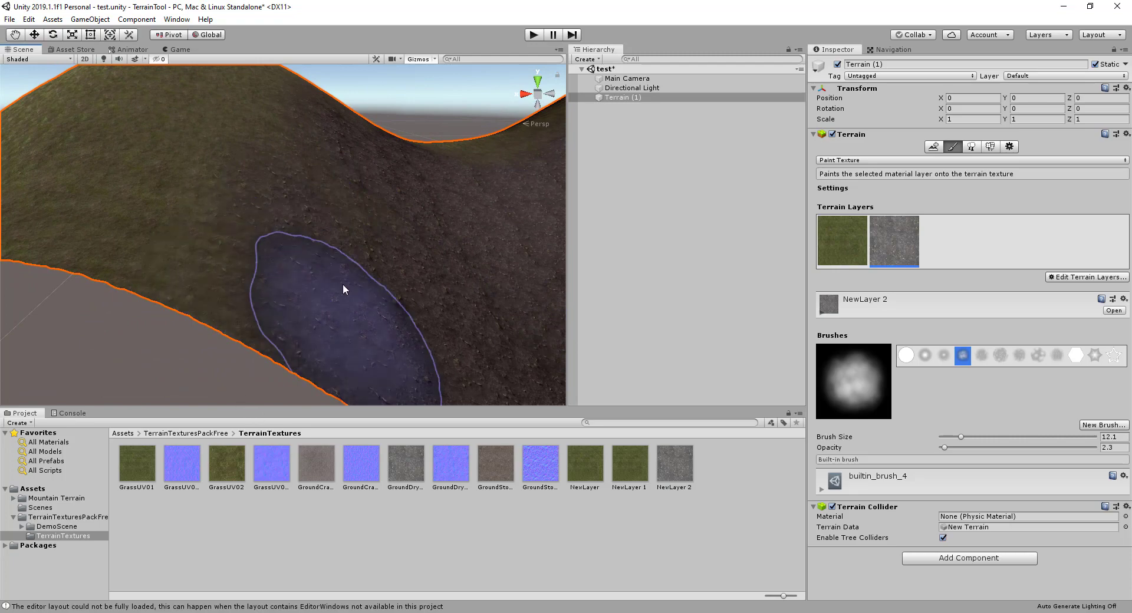
Paint grey rock over the lower-left slope and the bright right slope, then check it.
drag(344, 289, 274, 127)
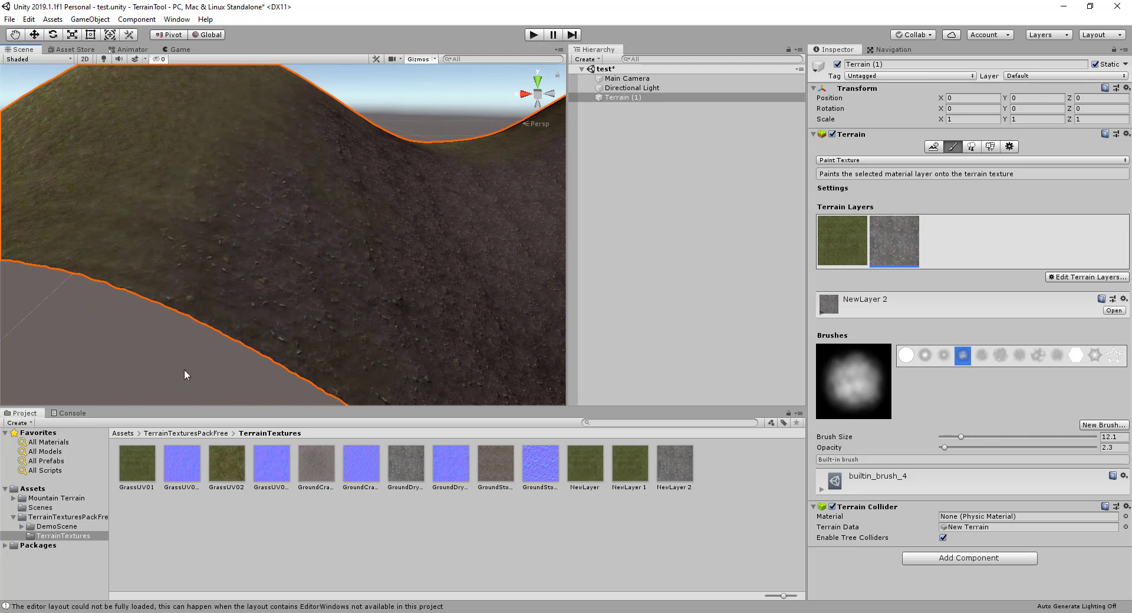
scroll(267, 232, down, 5)
scroll(307, 295, up, 4)
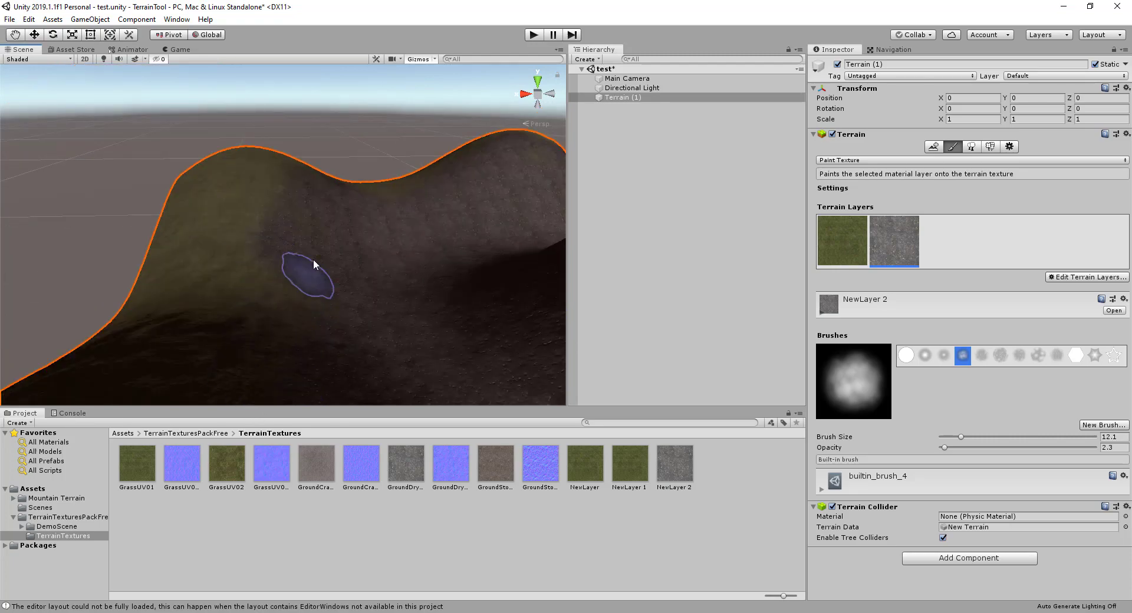
mouse_move(316, 318)
alt+mouse_down()
mouse_move(442, 308)
mouse_move(506, 261)
alt+mouse_up()
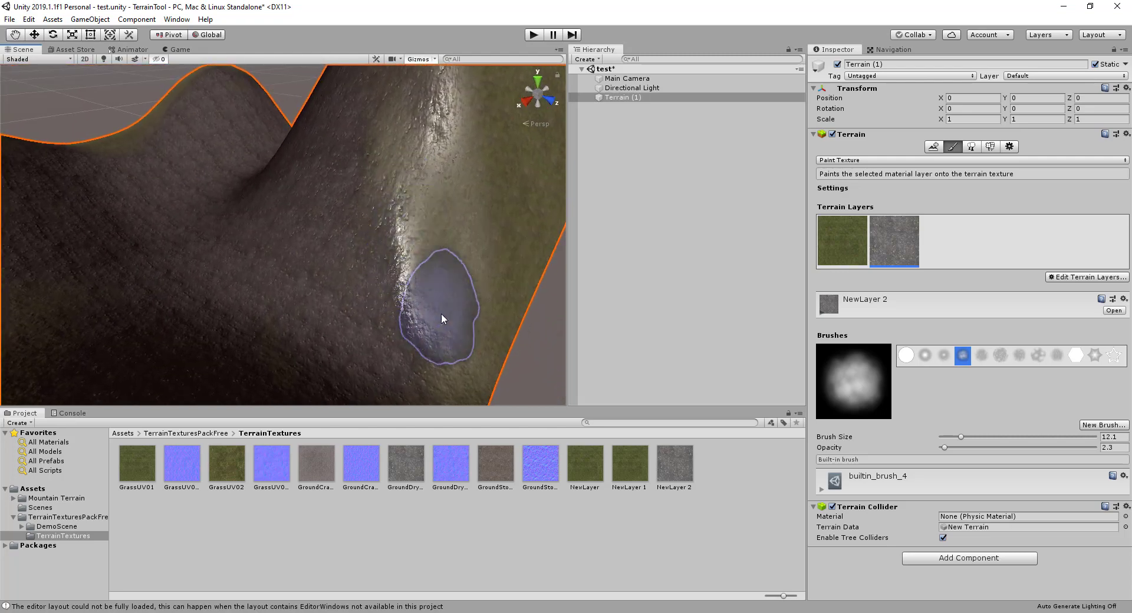
mouse_move(456, 344)
mouse_down()
mouse_move(455, 152)
mouse_move(524, 253)
mouse_move(463, 139)
mouse_move(461, 279)
mouse_up()
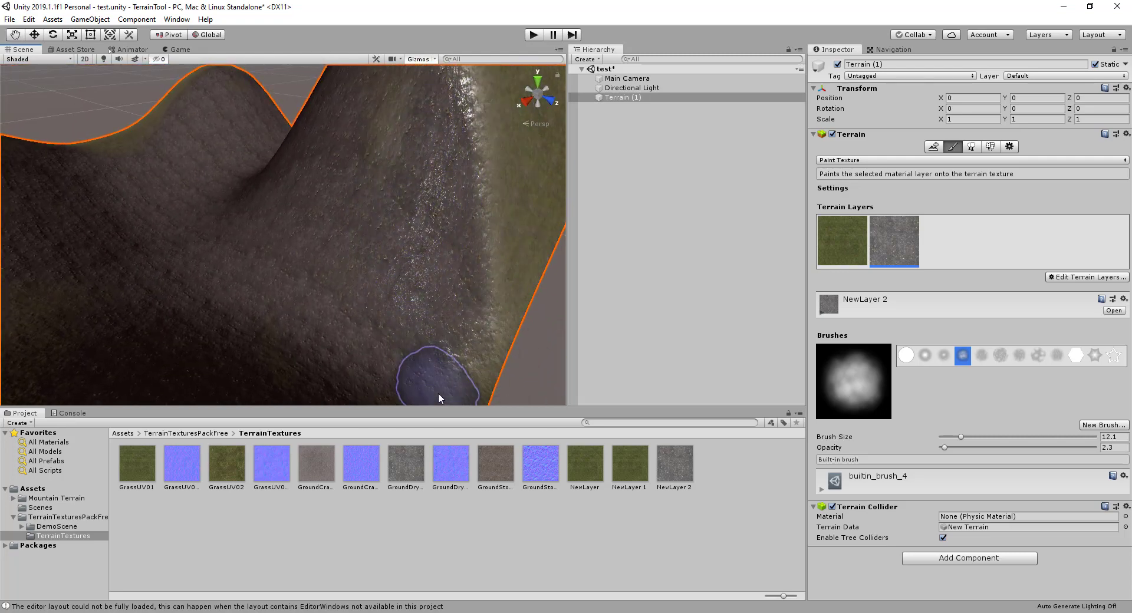
mouse_move(438, 392)
alt+mouse_down()
mouse_move(443, 229)
mouse_move(498, 235)
mouse_move(531, 218)
mouse_move(309, 147)
mouse_move(359, 188)
alt+mouse_up()
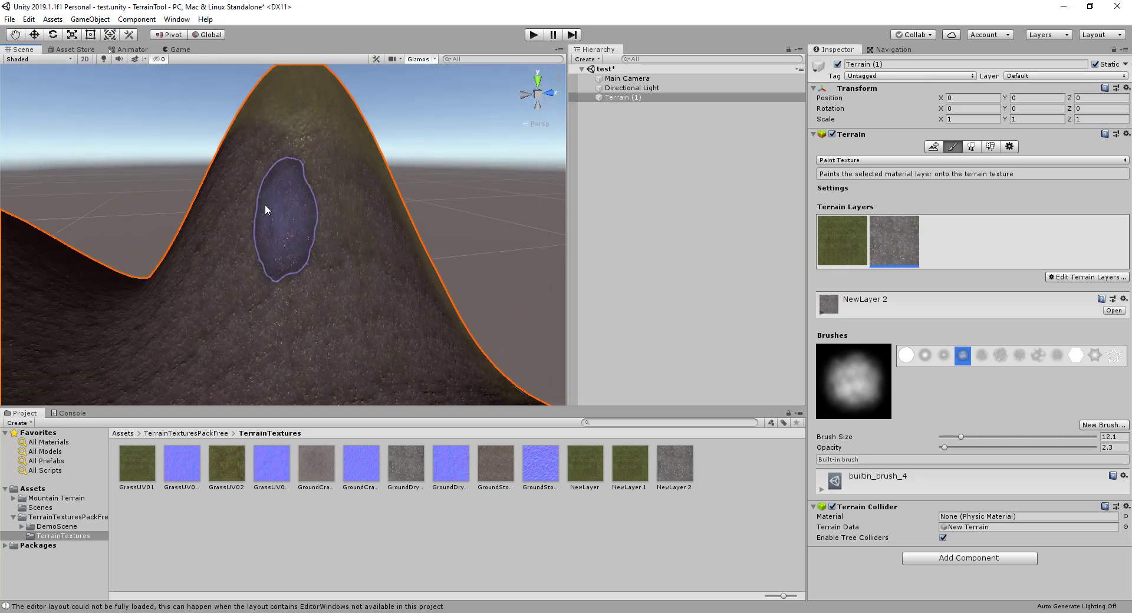
mouse_move(361, 312)
alt+mouse_down()
mouse_move(235, 331)
mouse_move(293, 347)
mouse_move(298, 336)
mouse_move(298, 351)
mouse_move(442, 324)
mouse_move(850, 291)
alt+mouse_up()
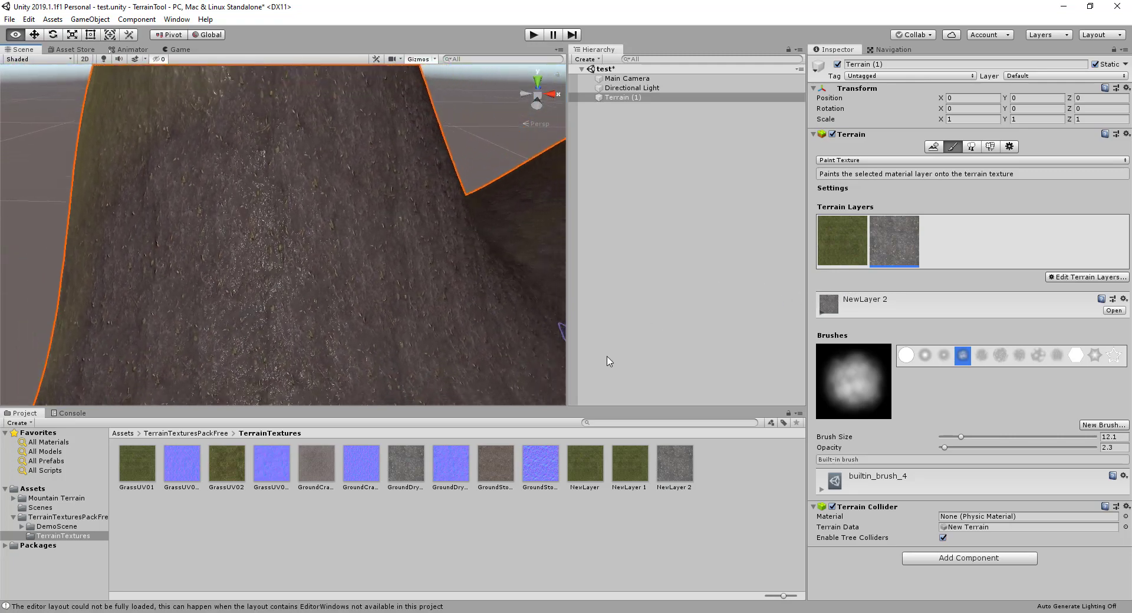
mouse_move(513, 356)
alt+mouse_down()
mouse_move(390, 295)
mouse_move(506, 384)
alt+mouse_up()
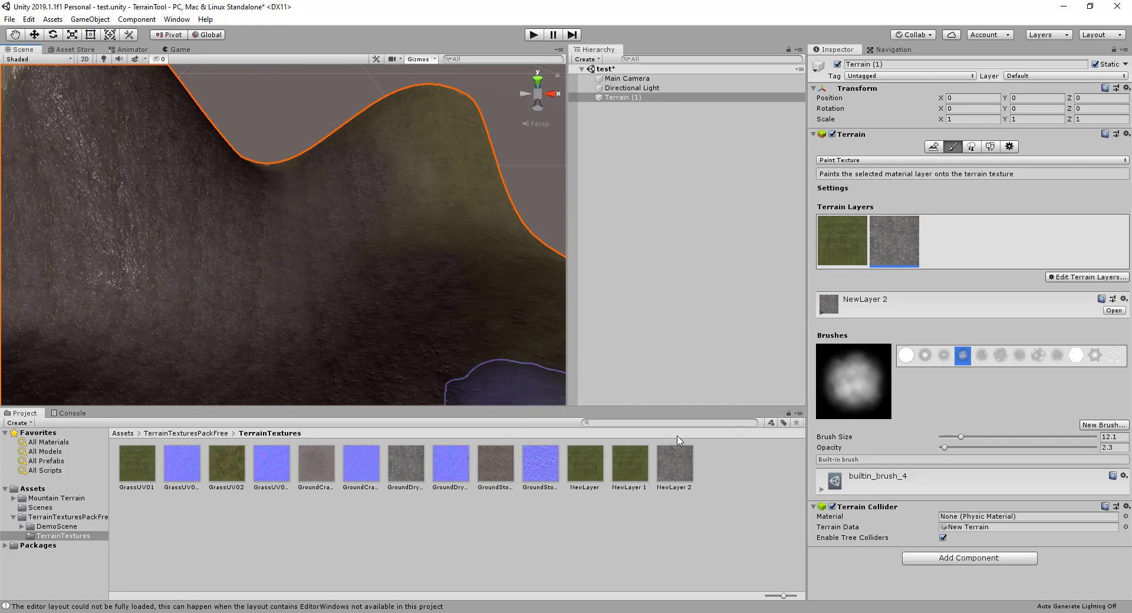
Create NewLayer 3 from GroundStones01 and give it the matching ground-stones normal map.
click(1079, 276)
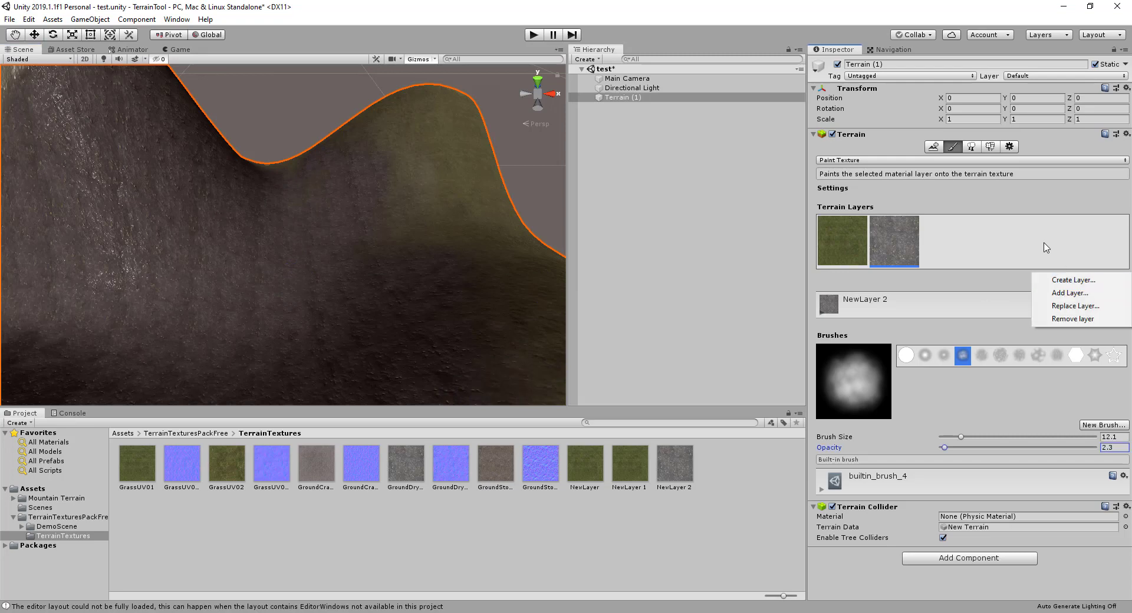
click(1056, 280)
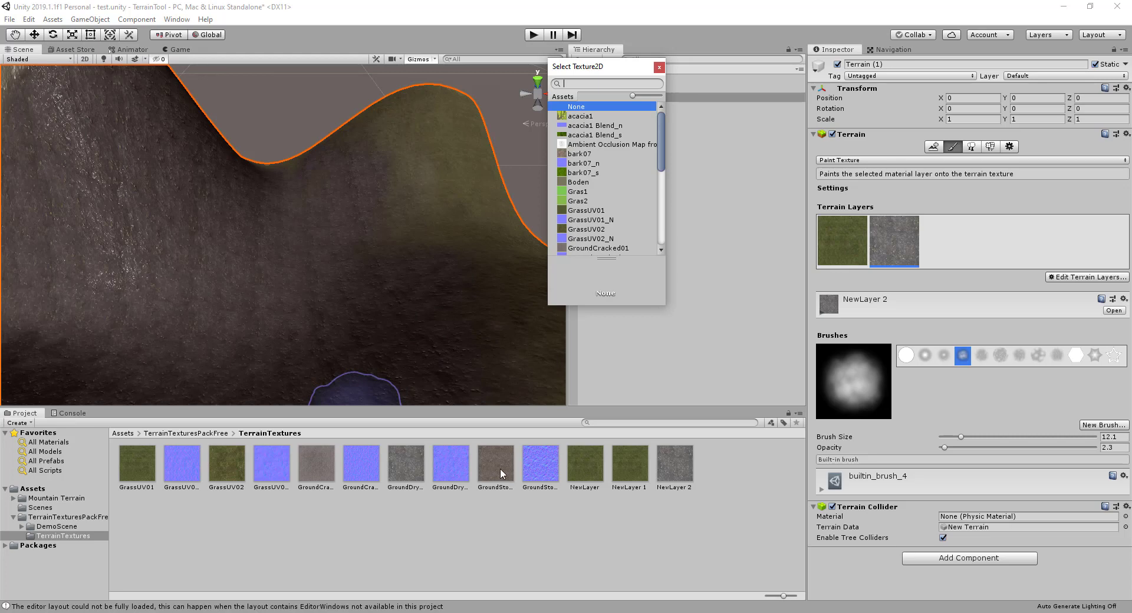
scroll(602, 195, down, 2)
scroll(602, 201, down, 2)
click(599, 216)
double_click(600, 216)
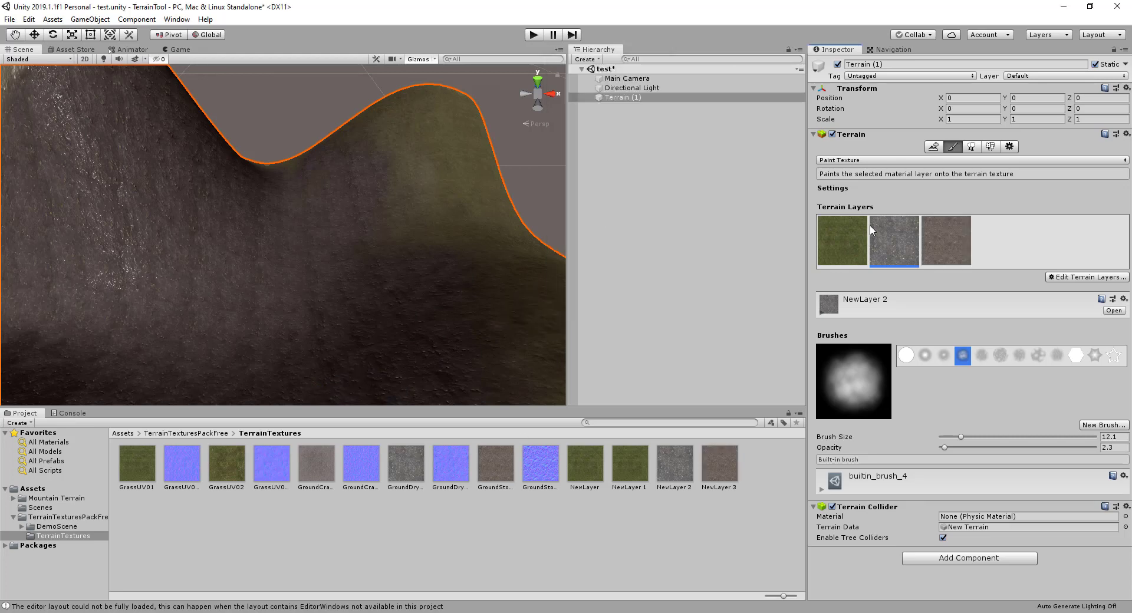
click(1114, 311)
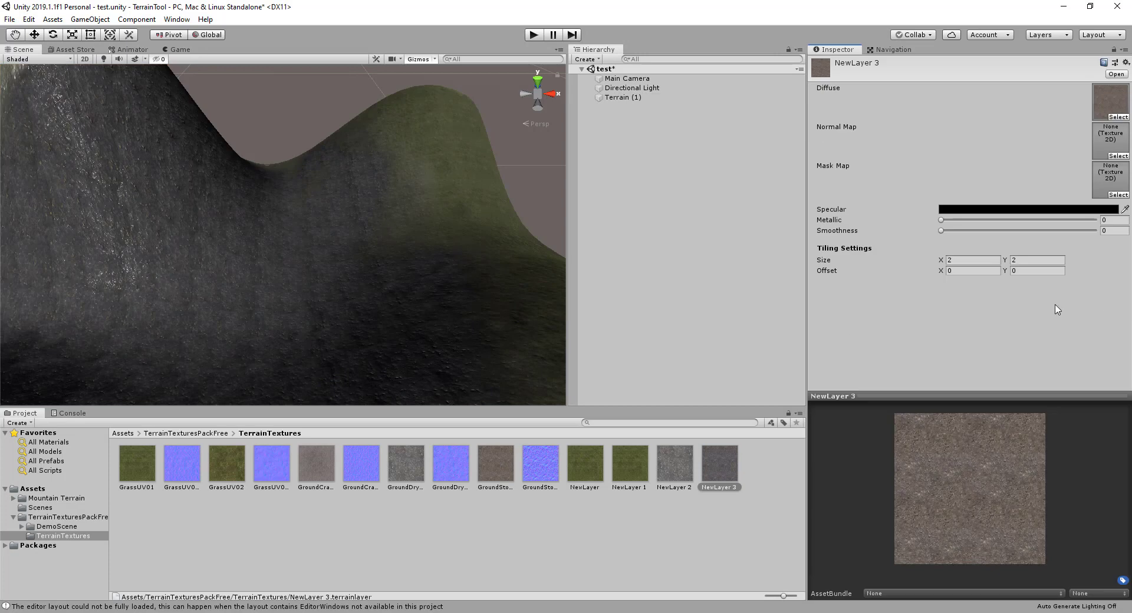
drag(544, 466, 1111, 142)
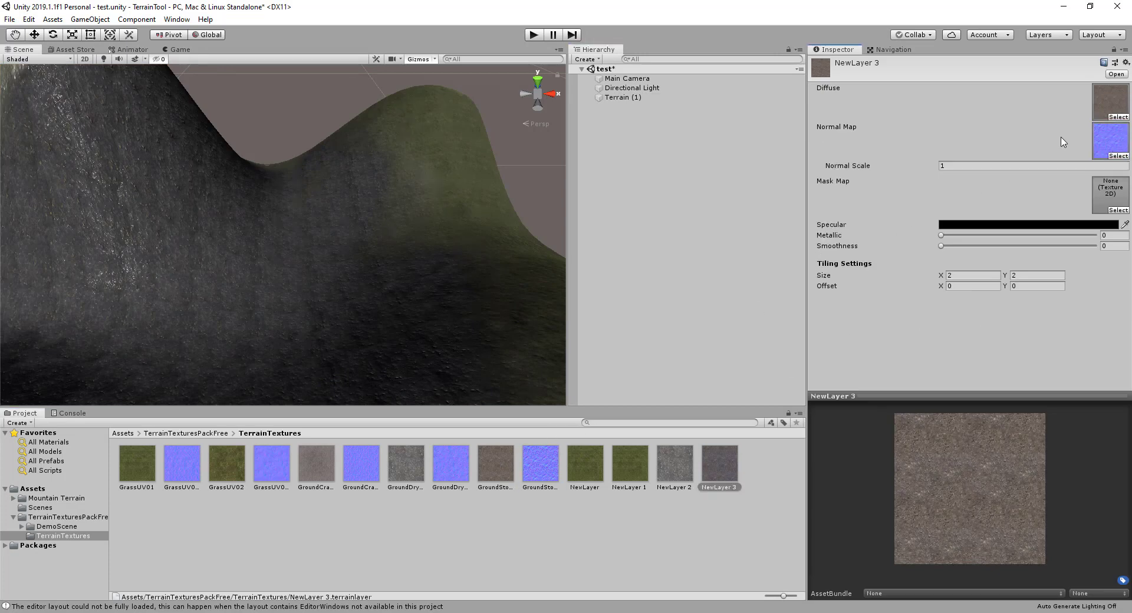
Paint brown NewLayer 3 streaks down the ridge dip and lower-left terrain at opacity 41.
click(623, 97)
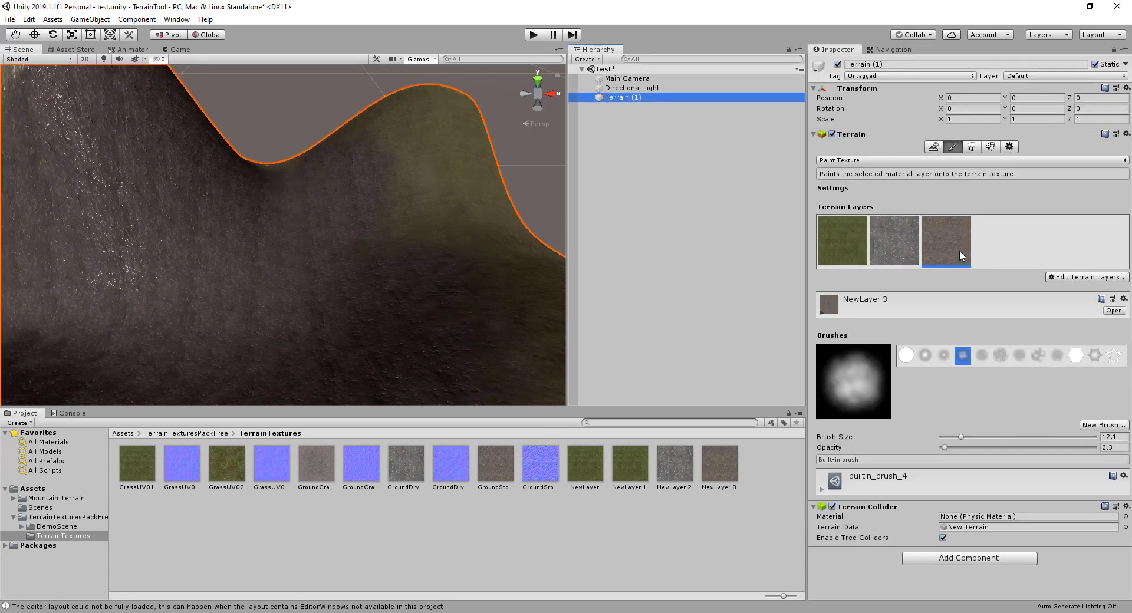
click(245, 291)
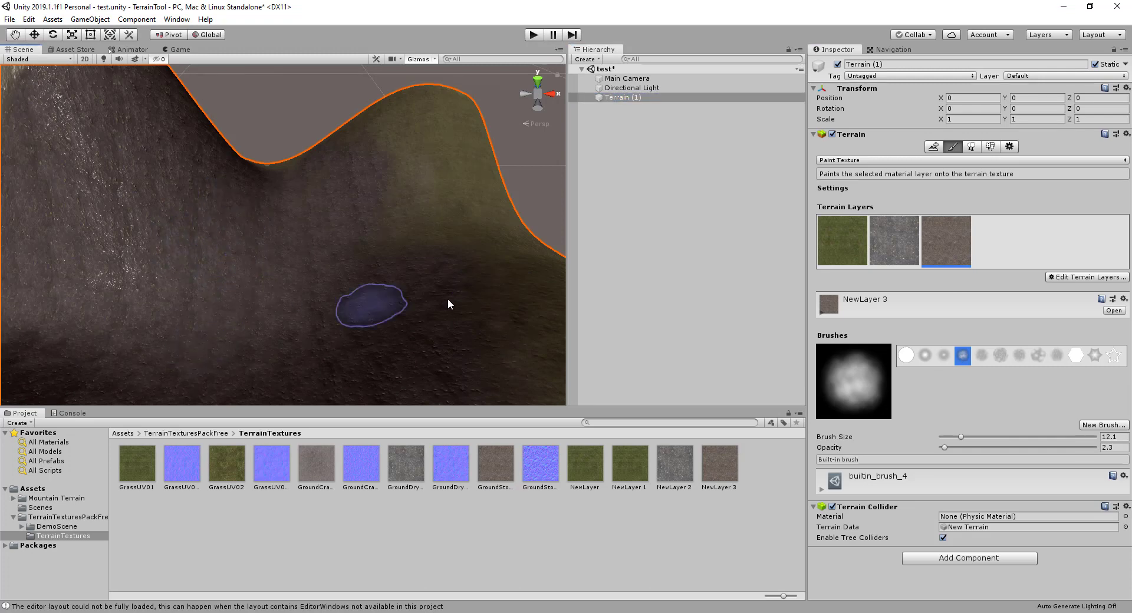
click(1004, 448)
mouse_move(281, 182)
mouse_down()
mouse_move(258, 367)
mouse_move(291, 165)
mouse_move(209, 345)
mouse_up()
mouse_move(292, 213)
mouse_down()
mouse_move(66, 387)
mouse_move(218, 315)
mouse_up()
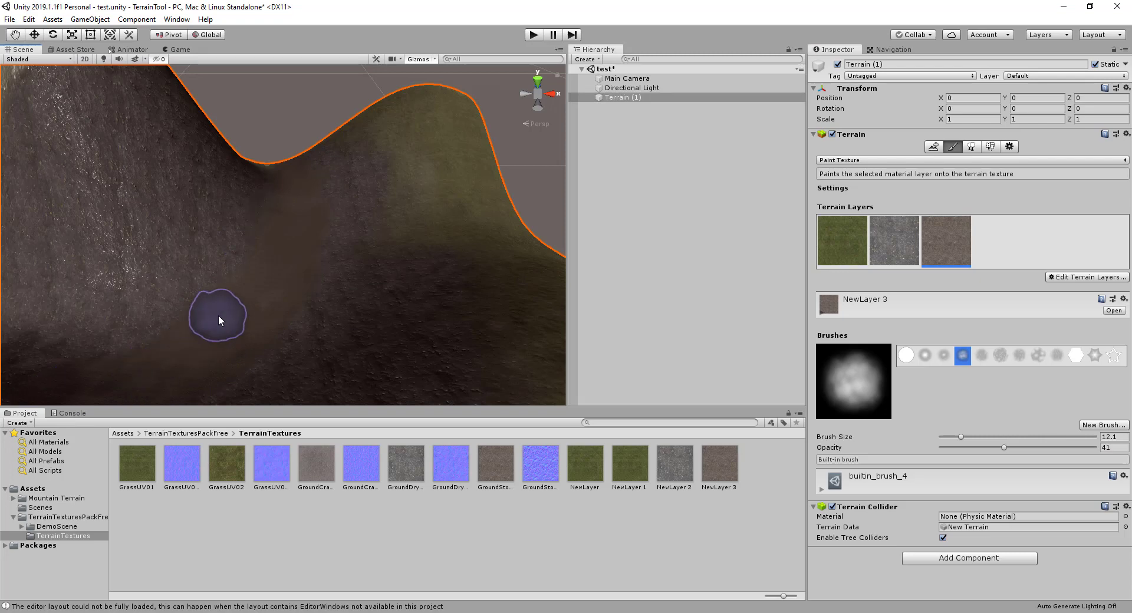
Make a first edit to NewLayer 3's tiling width and orbit to inspect the result.
click(1114, 311)
click(974, 275)
text(10)
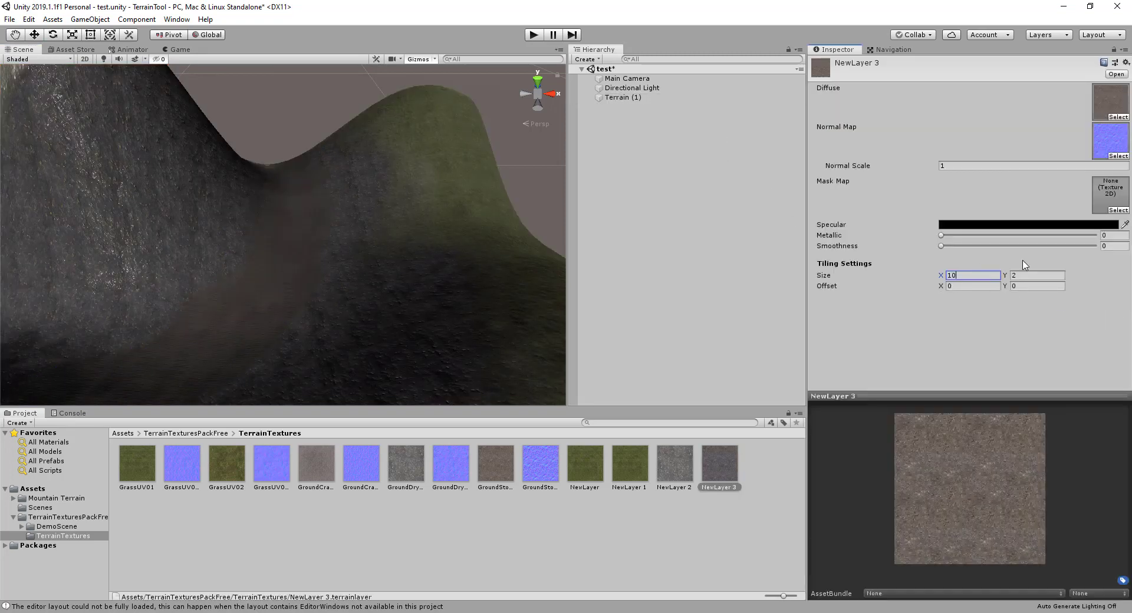
click(1033, 277)
mouse_move(356, 298)
alt+mouse_down()
mouse_move(305, 319)
mouse_move(433, 325)
alt+mouse_up()
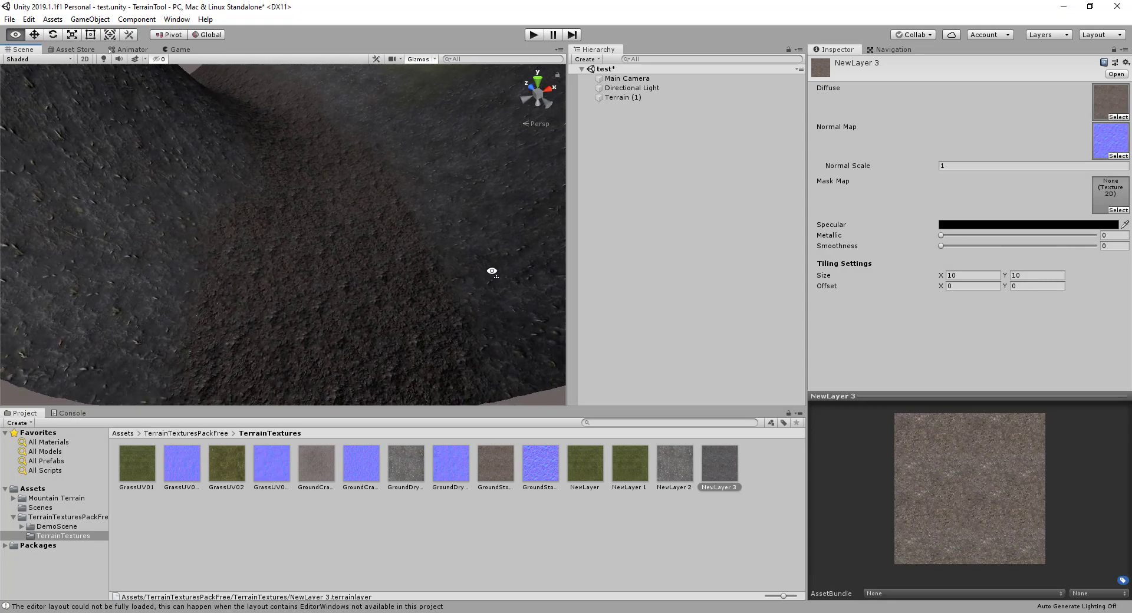
alt+drag(432, 325, 396, 285)
Set NewLayer 3's tiling size to 30 by 30 and view the finer brown texture.
click(964, 274)
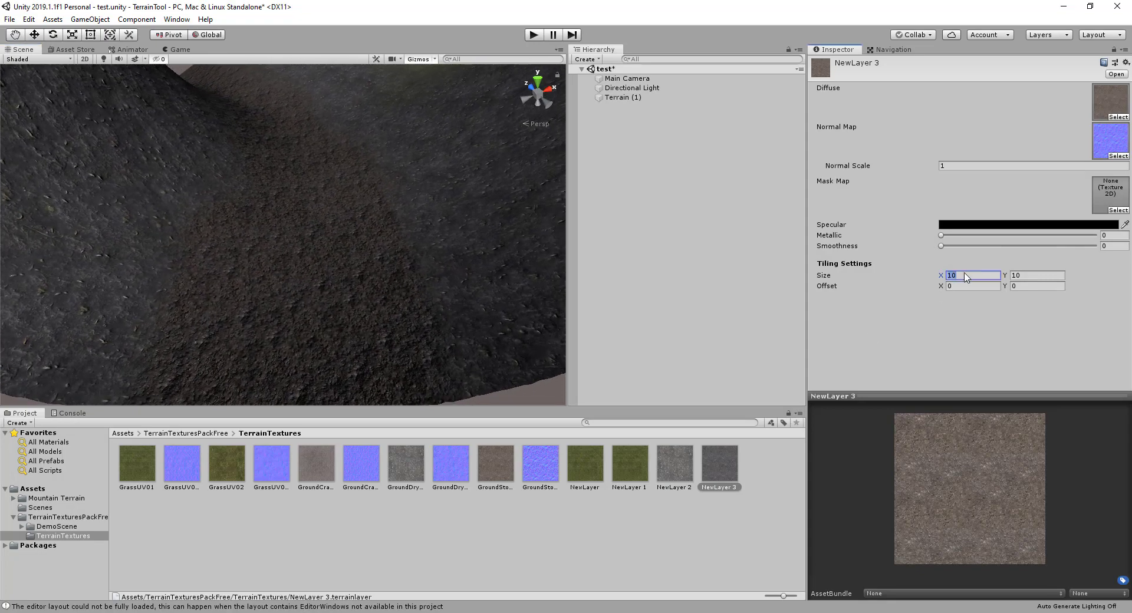
text(30)
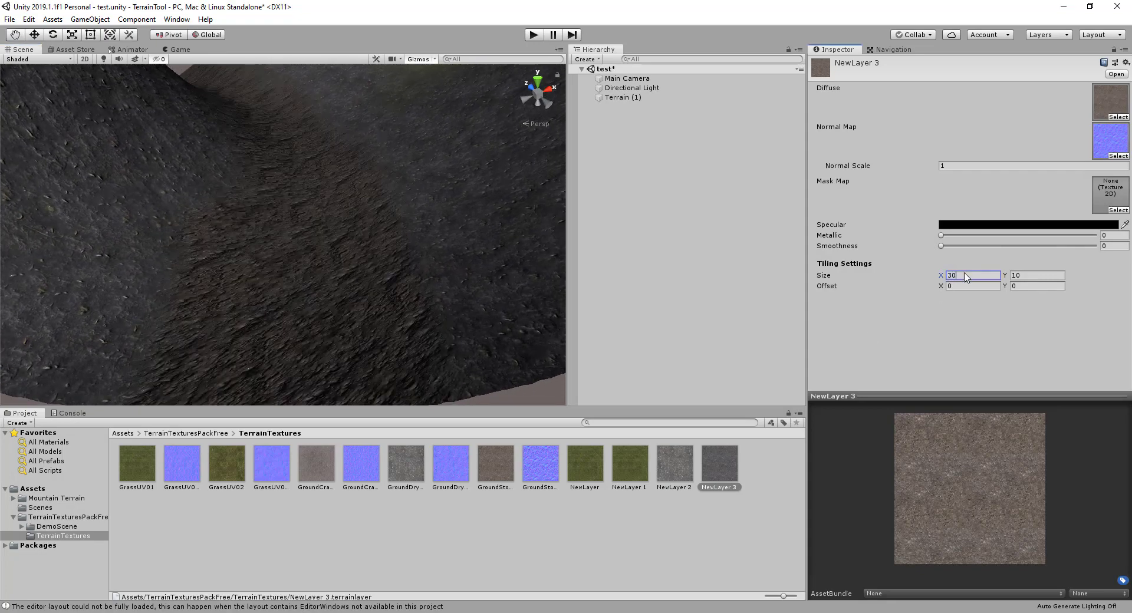
click(1046, 276)
text(30)
key(Return)
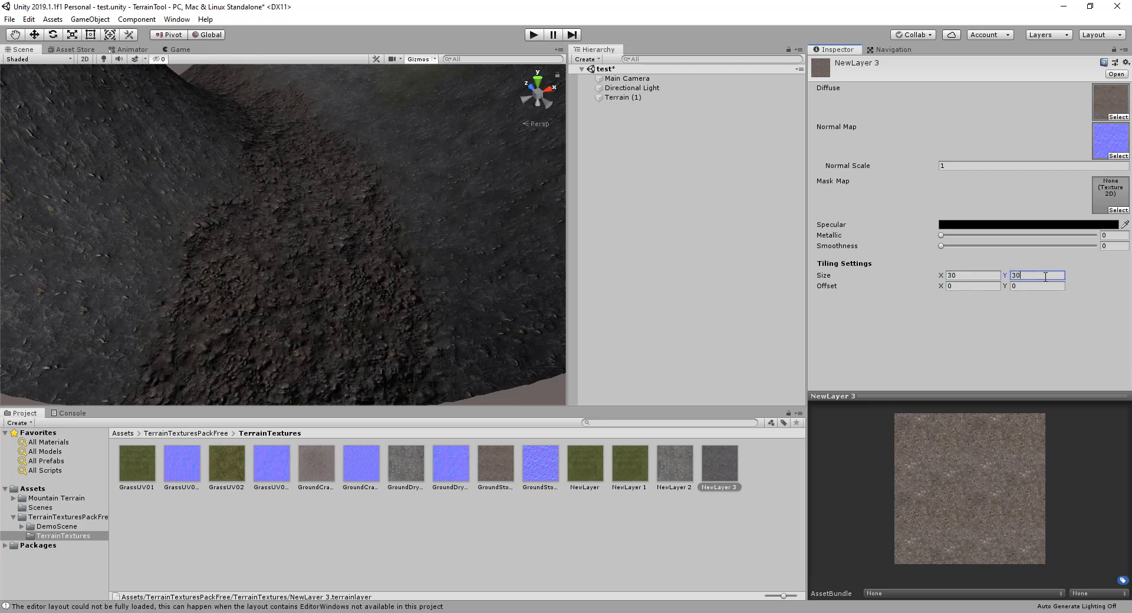
alt+drag(380, 201, 238, 248)
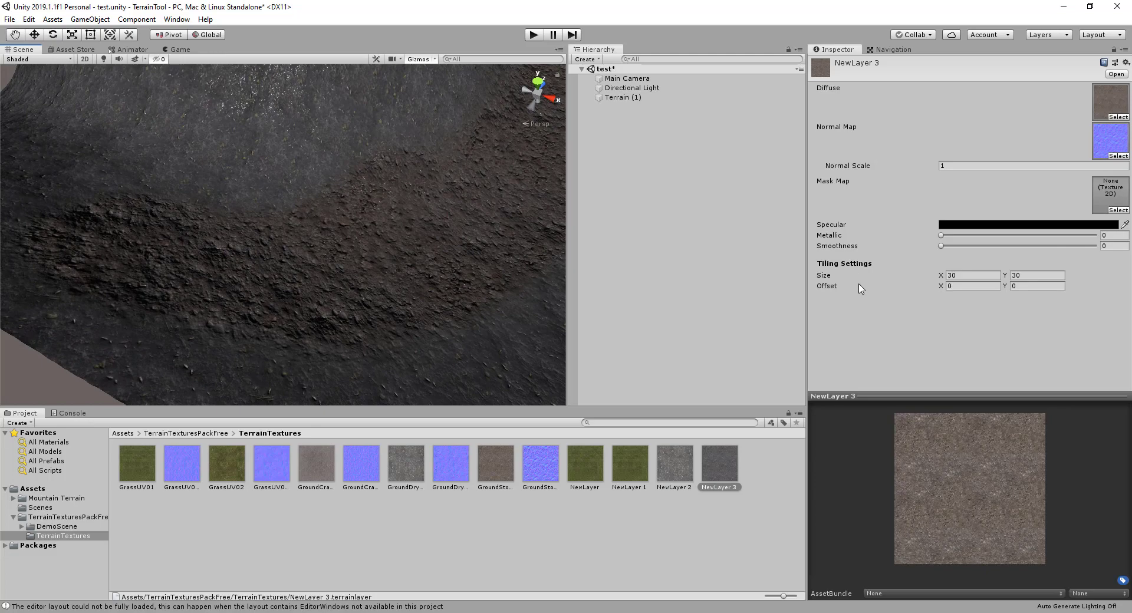
mouse_move(340, 283)
alt+mouse_down()
mouse_move(440, 253)
mouse_move(259, 233)
mouse_move(113, 268)
mouse_move(351, 308)
alt+mouse_up()
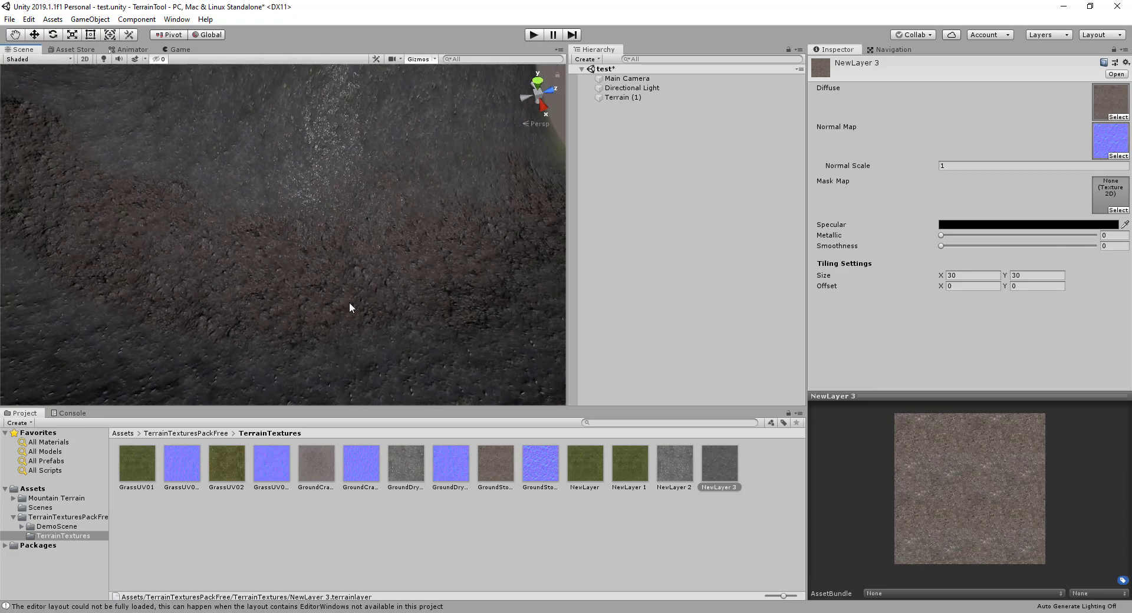
mouse_move(420, 298)
alt+mouse_down()
mouse_move(236, 231)
mouse_move(278, 250)
alt+mouse_up()
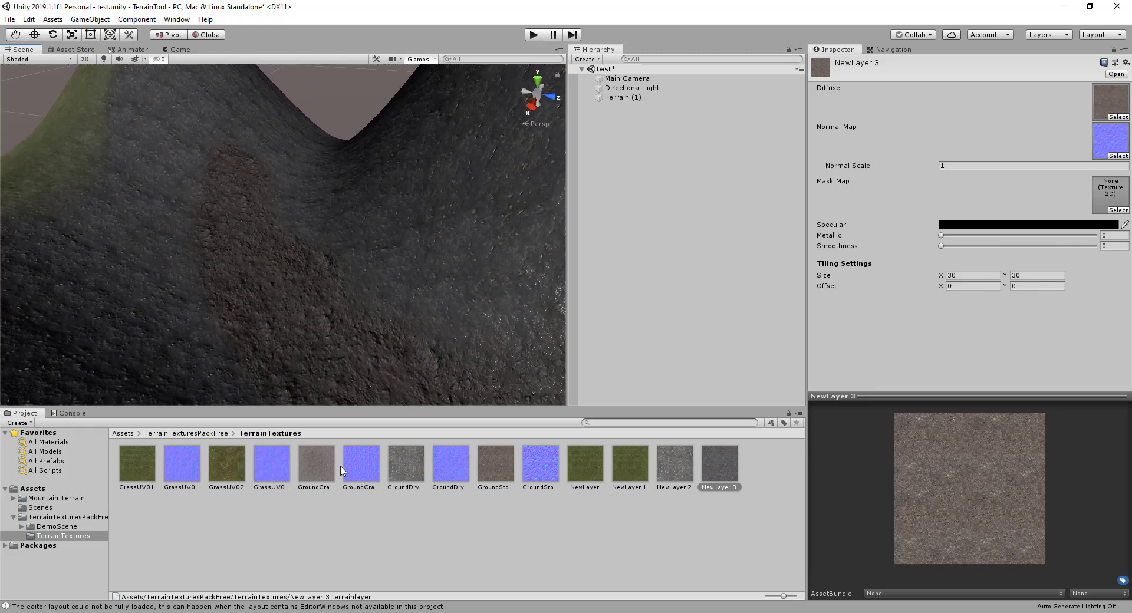
Brush more NewLayer 3 brown dirt onto Terrain (1)'s valley floor and lower slopes toward the ridge, at opacity 41.
click(630, 97)
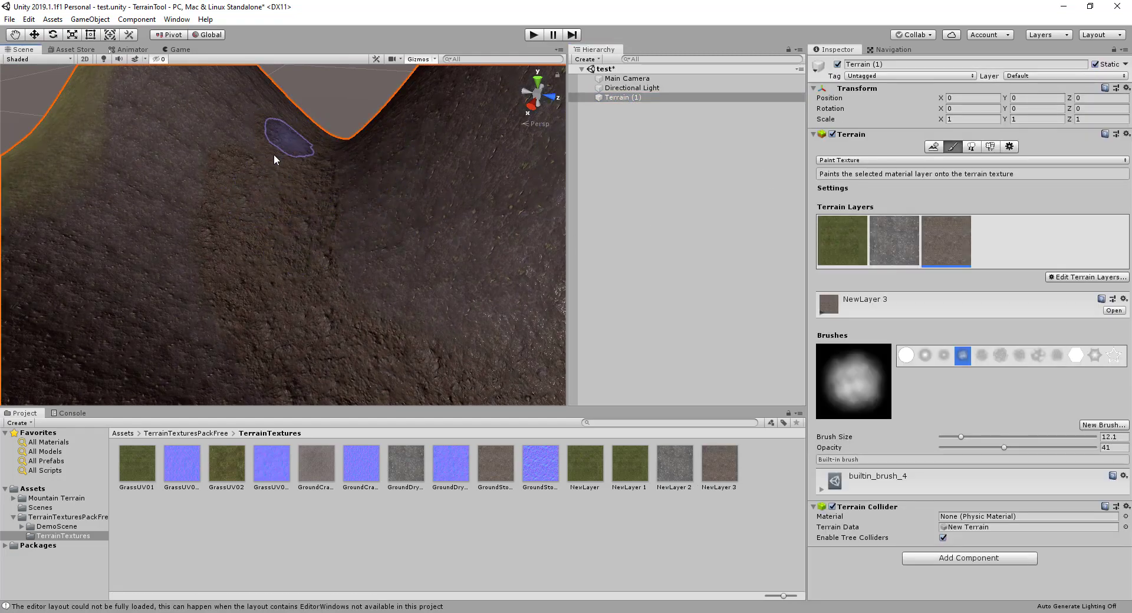
drag(295, 116, 317, 122)
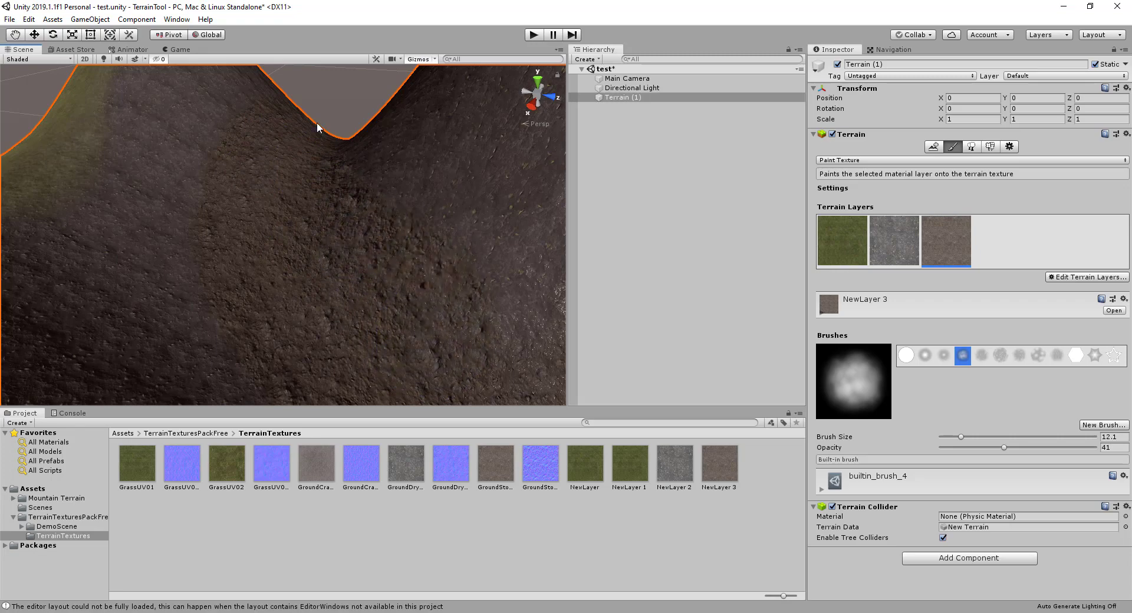
right_drag(316, 383, 394, 193)
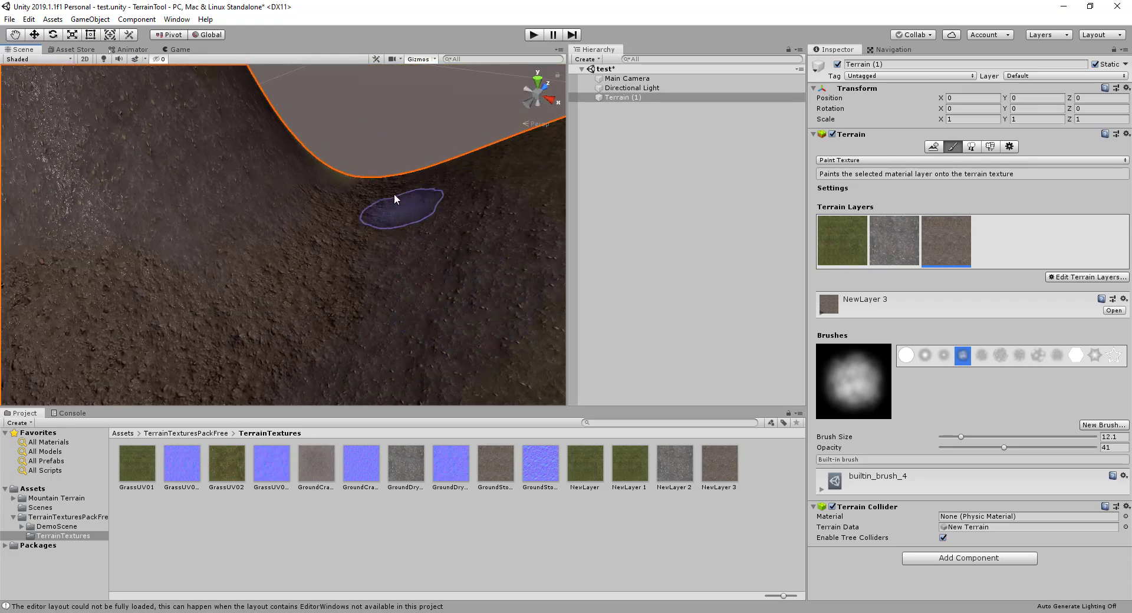
mouse_move(325, 190)
right_down()
mouse_move(217, 256)
mouse_move(236, 121)
right_up()
click(236, 122)
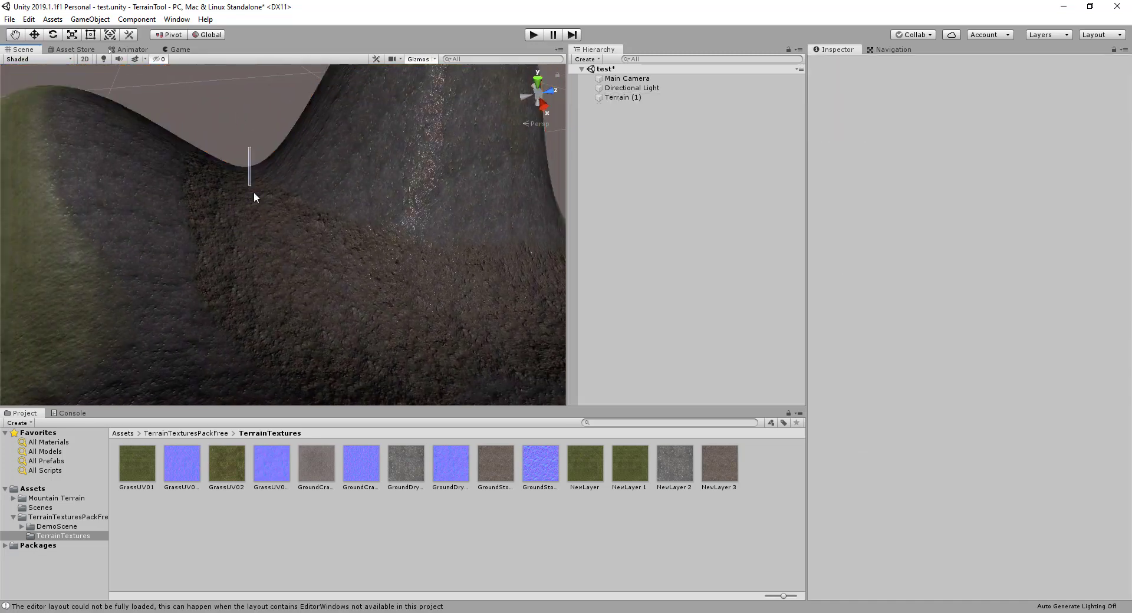
click(265, 180)
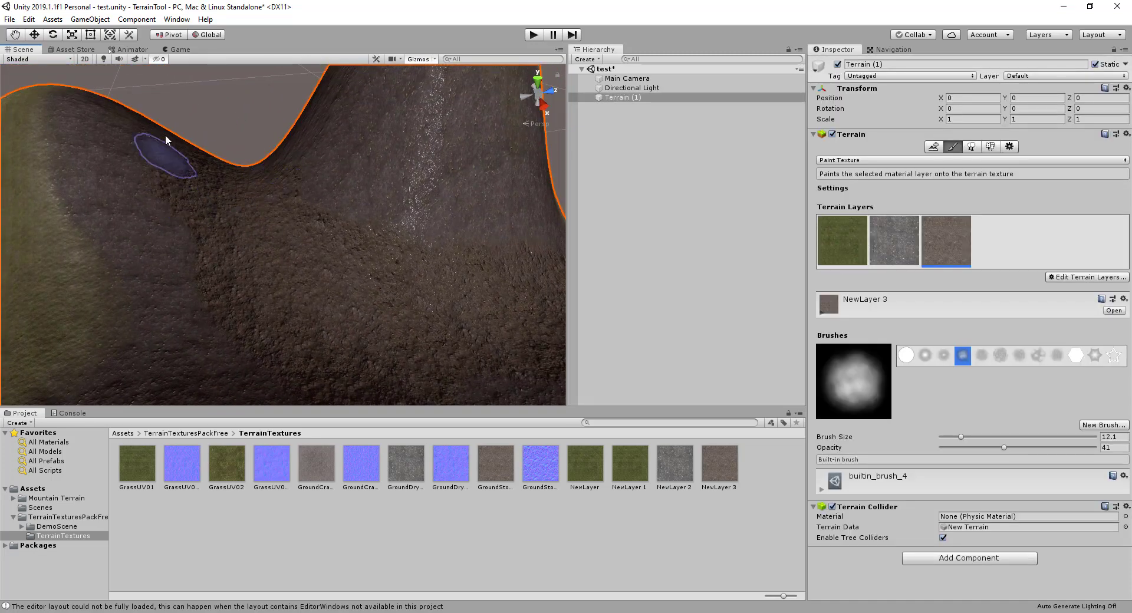
mouse_move(202, 345)
right_down()
mouse_move(417, 361)
mouse_move(233, 325)
right_up()
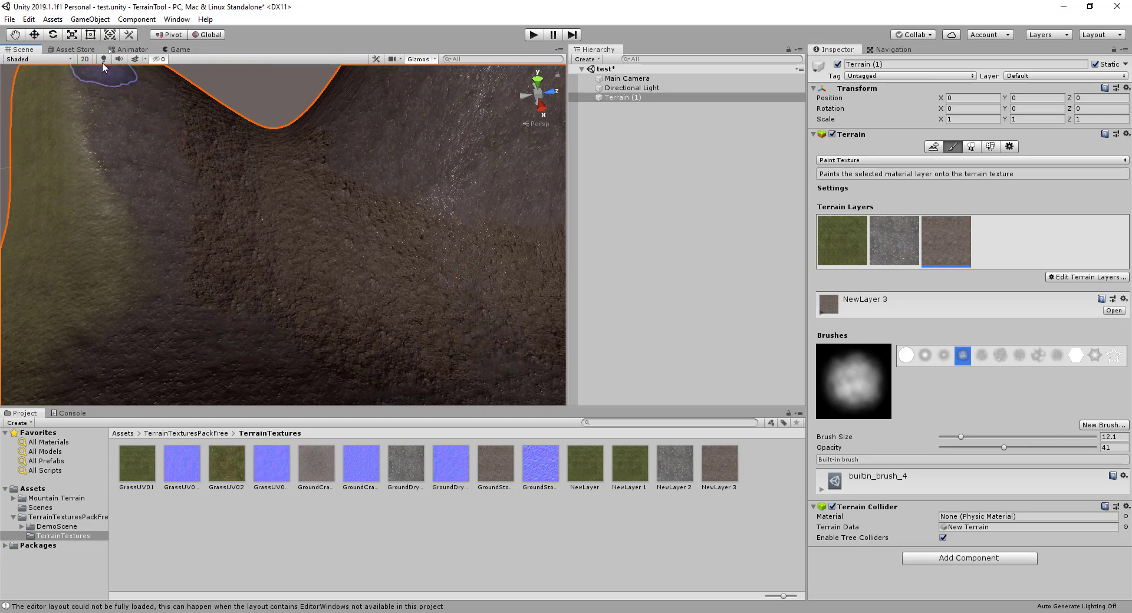
Return to the Asset Store's Terrain Textures Pack Free page, already purchased and ready to import.
click(74, 49)
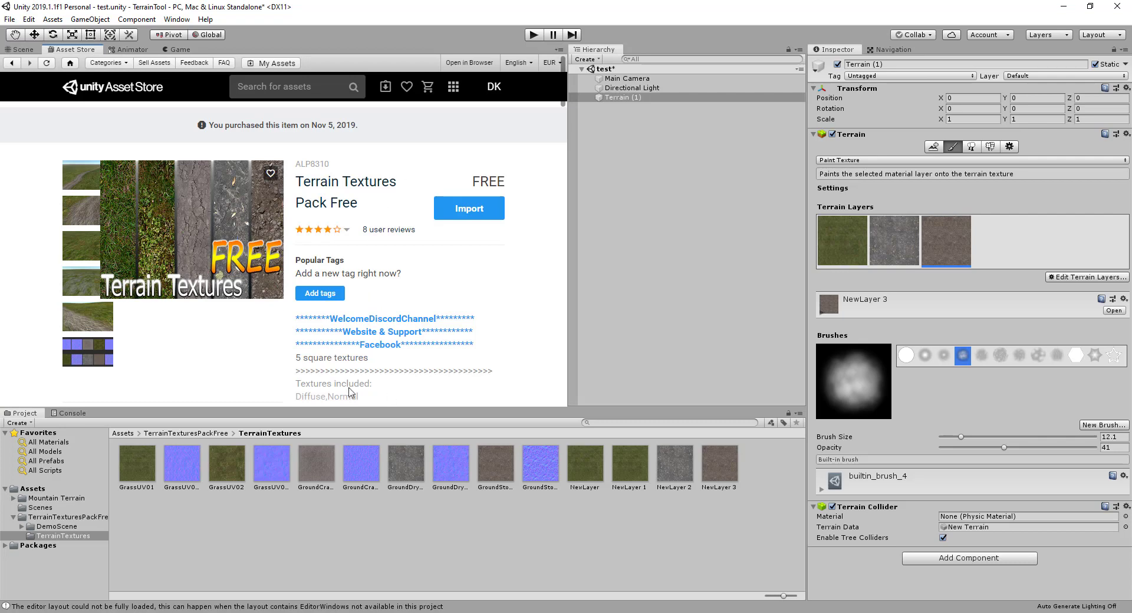